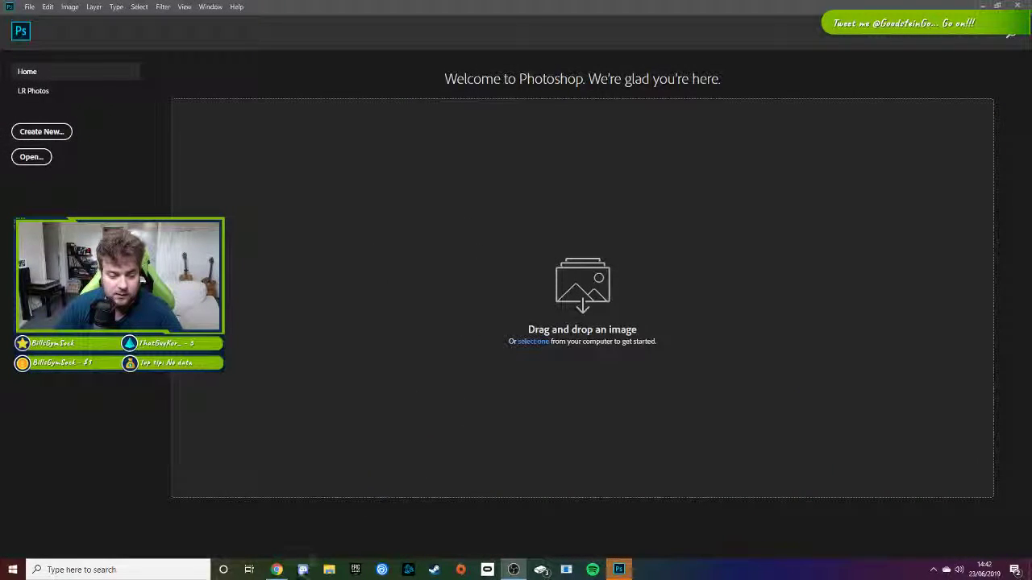
Step: Switch to File Explorer and open the Documents > Adobe > Premiere Pro > 13.0 folder
drag(1031, 174, 506, 138)
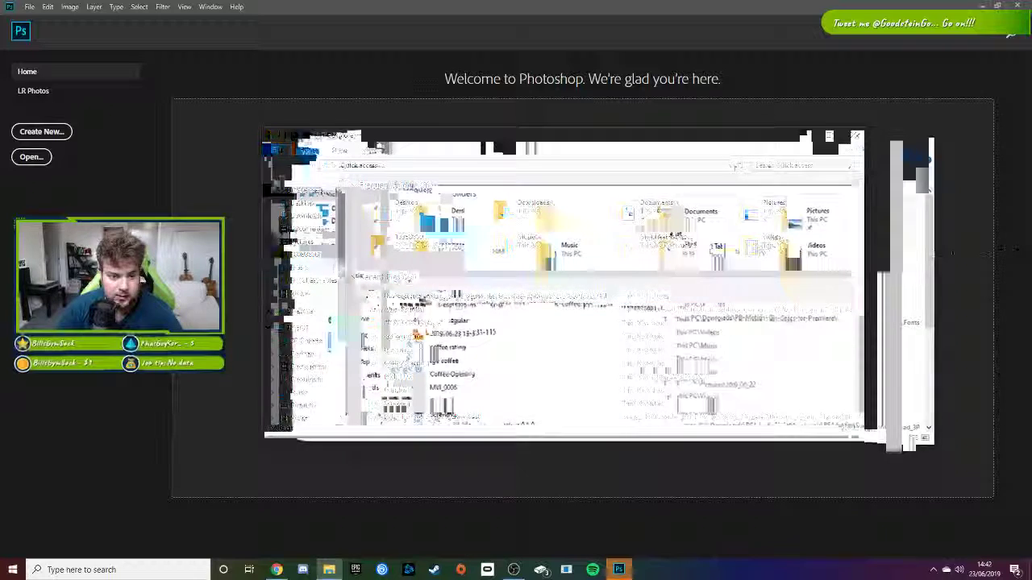
click(307, 229)
click(388, 198)
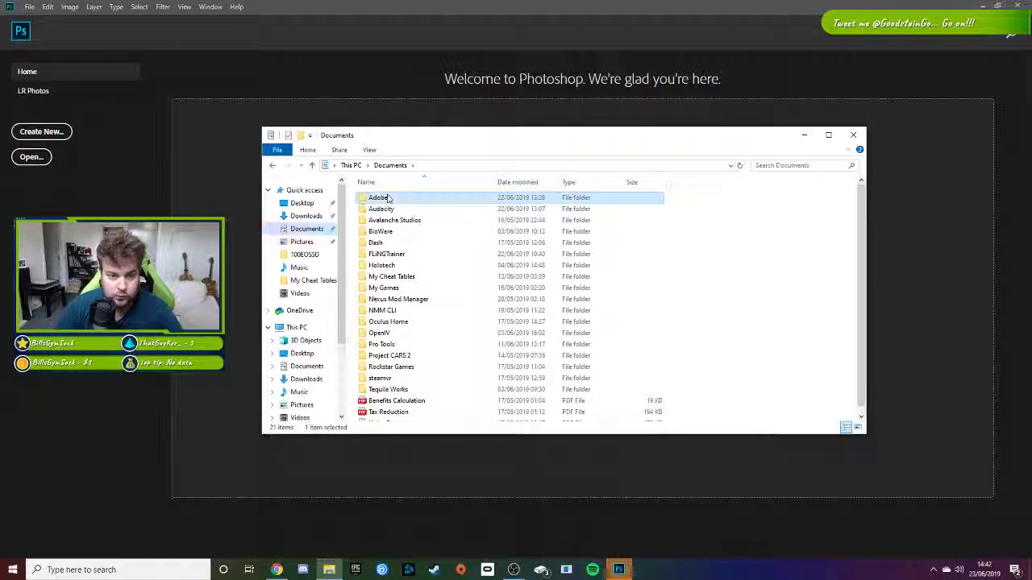
double_click(388, 199)
double_click(413, 220)
click(405, 203)
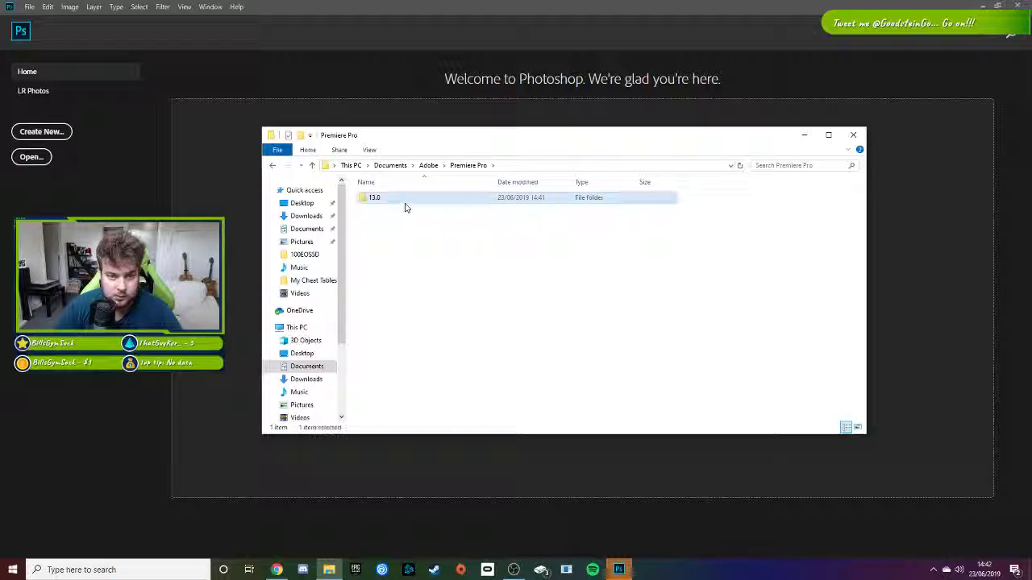
double_click(405, 206)
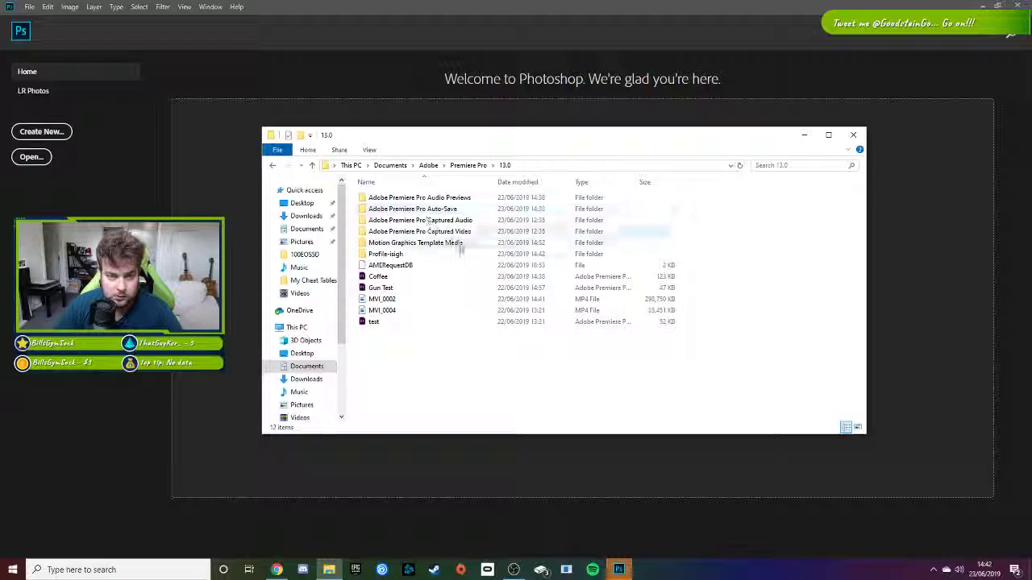
Step: Preview the videos MVI_0004 and MVI_0002, check a middle section of MVI_0002, and put the player and folder window away
click(406, 313)
double_click(405, 312)
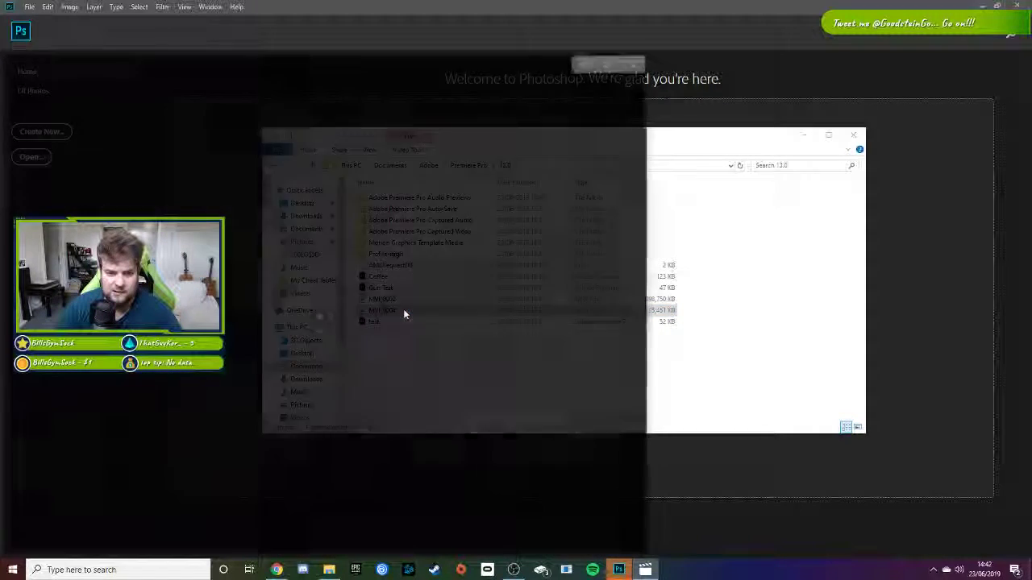
click(637, 62)
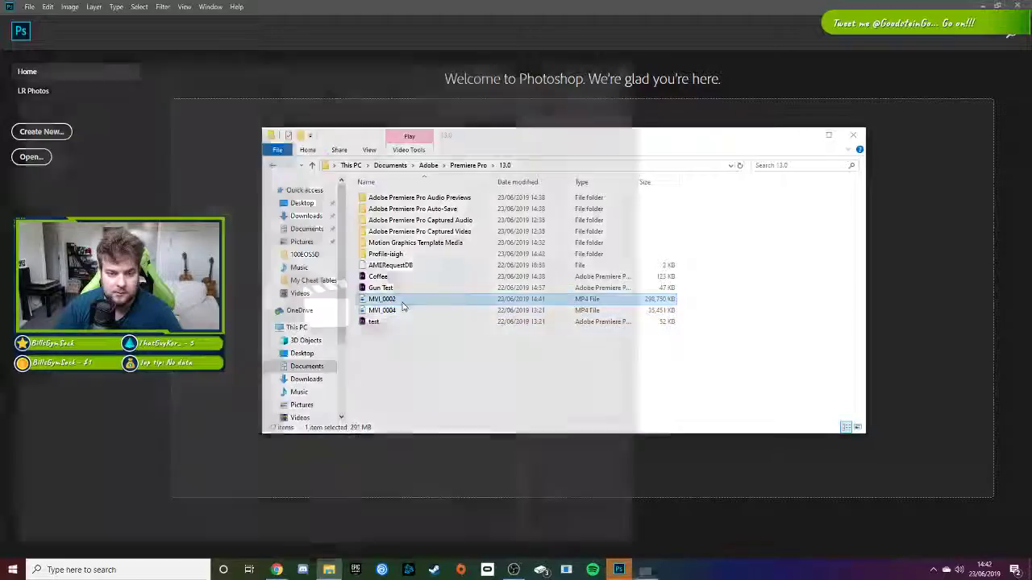
double_click(407, 299)
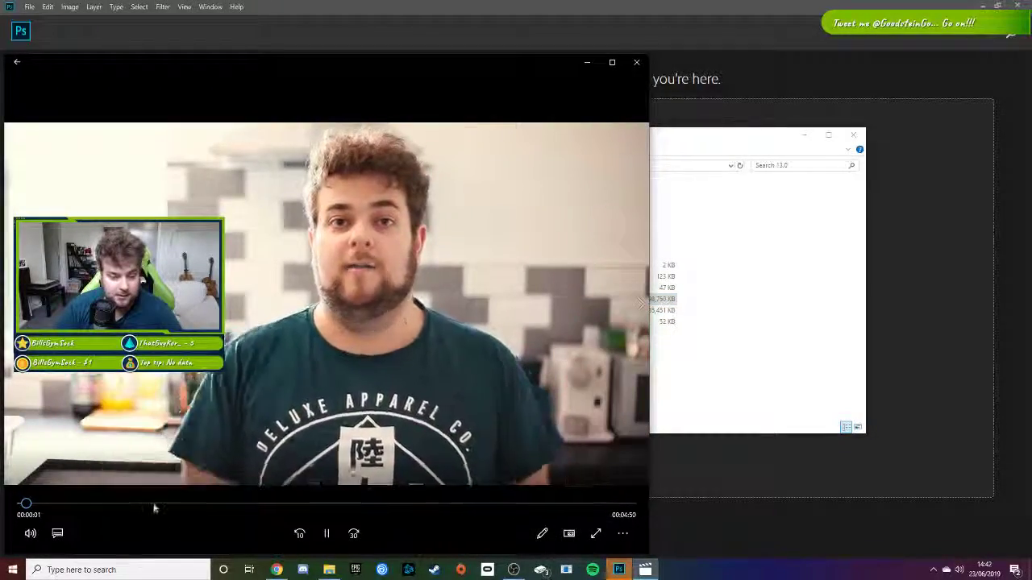
drag(155, 508, 306, 494)
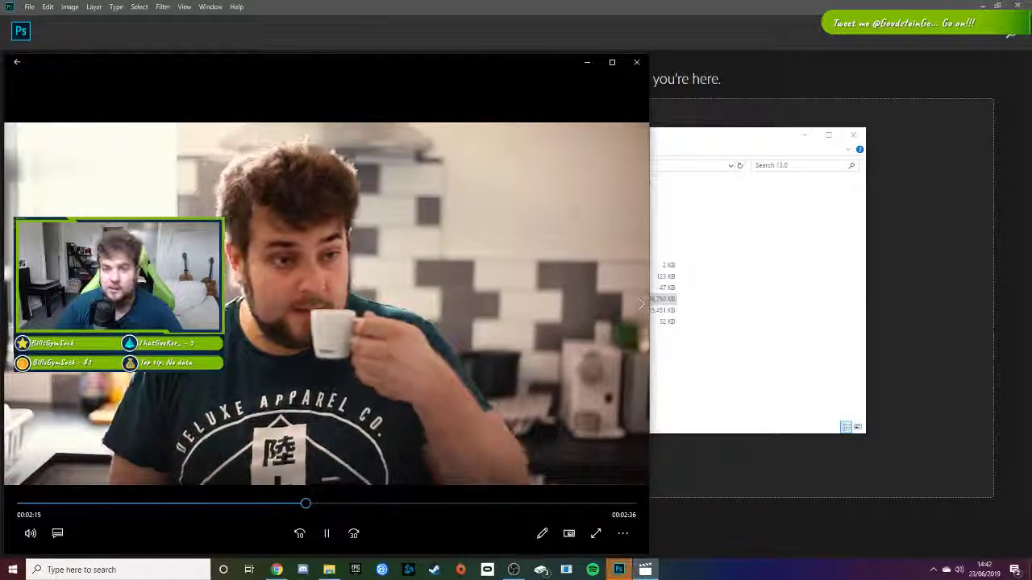
click(637, 63)
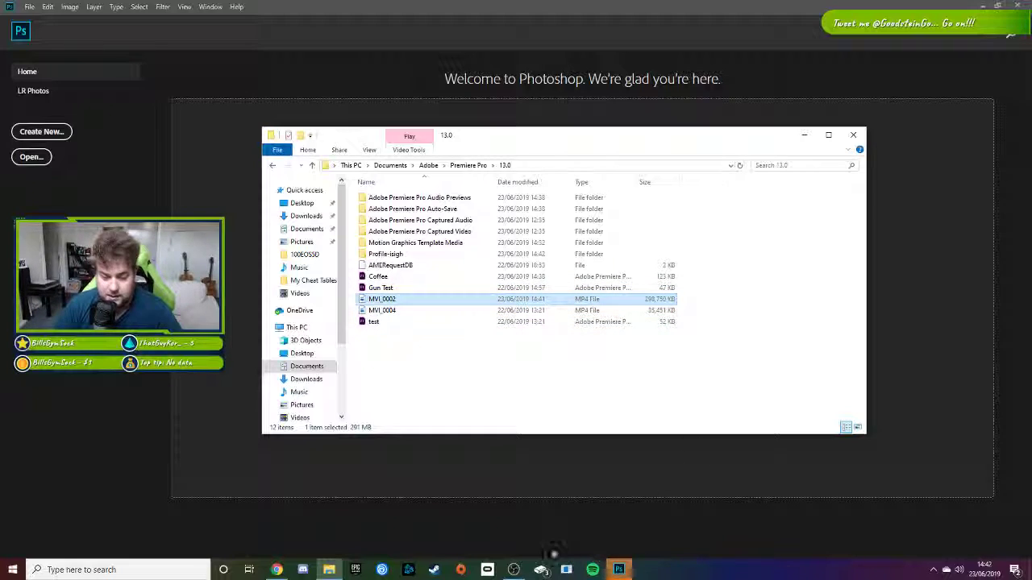
click(272, 572)
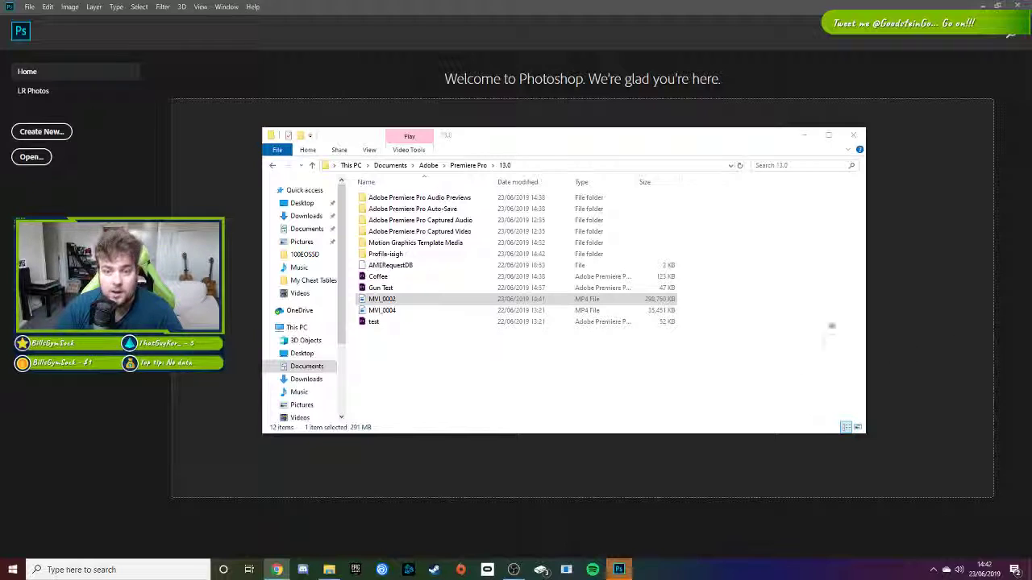
click(802, 131)
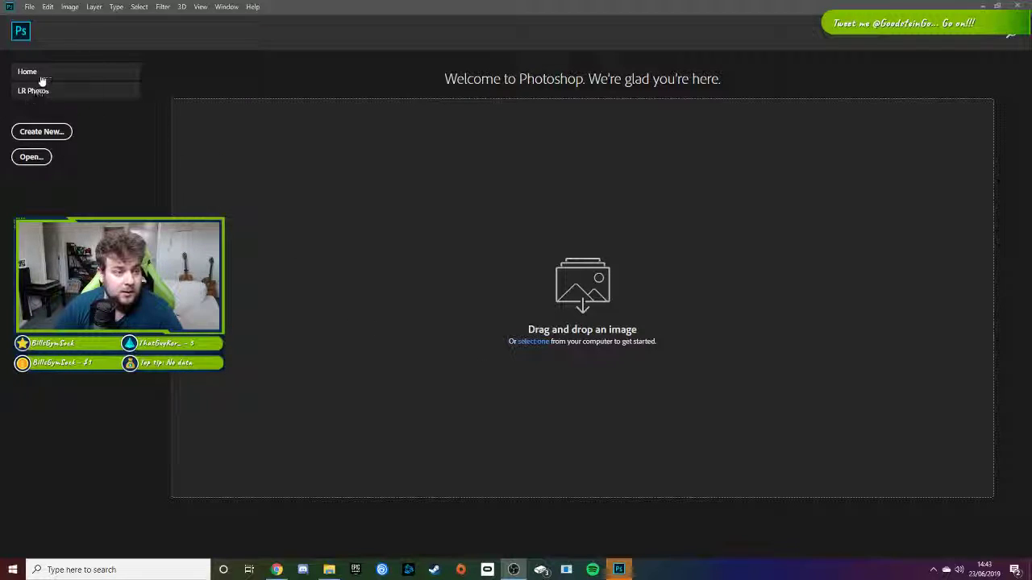
Step: Create a Web Large document of 1920 x 1080 pixels at 72 ppi and collapse the Learn and Libraries area
click(68, 133)
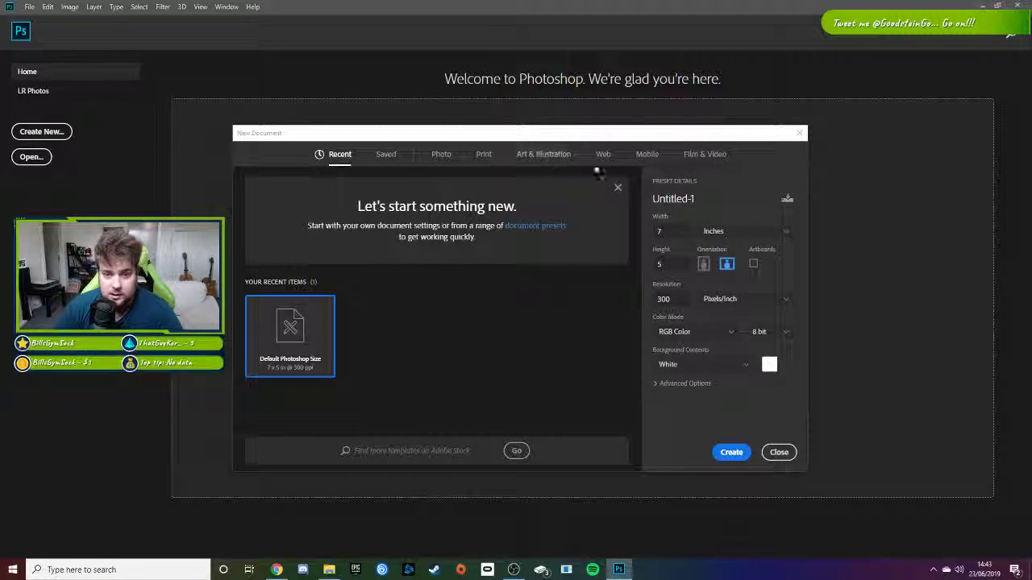
click(603, 154)
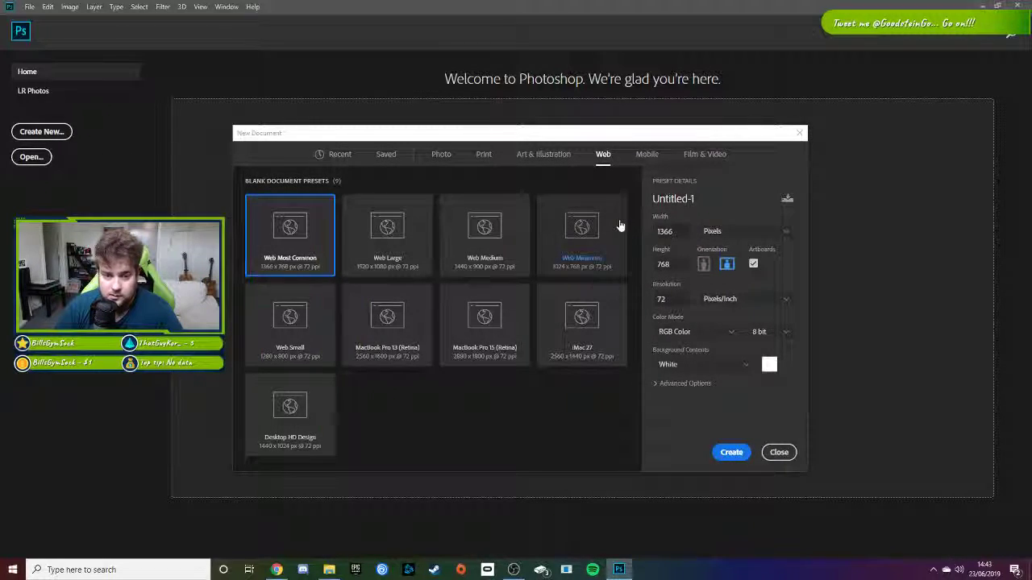
click(387, 241)
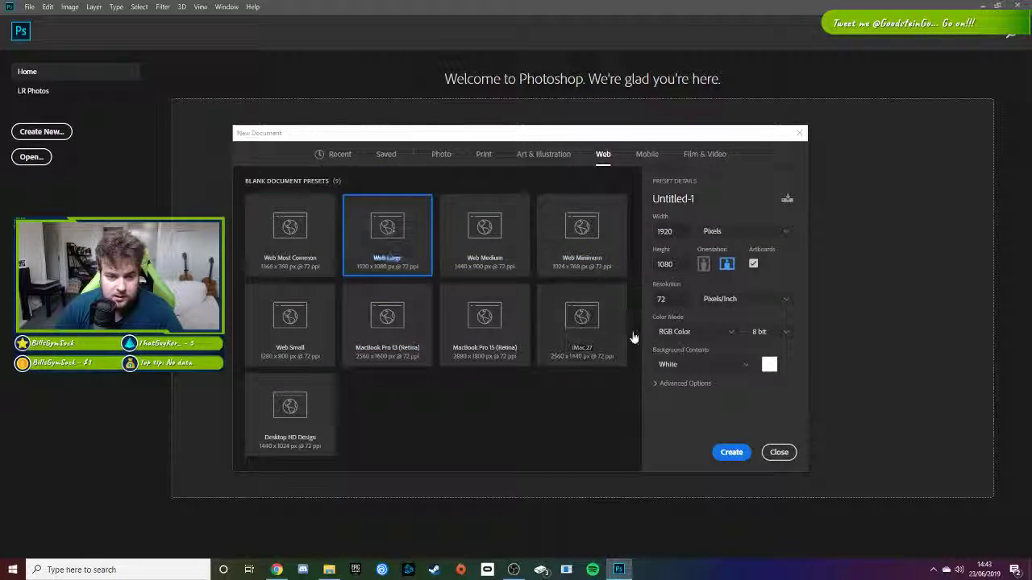
click(732, 453)
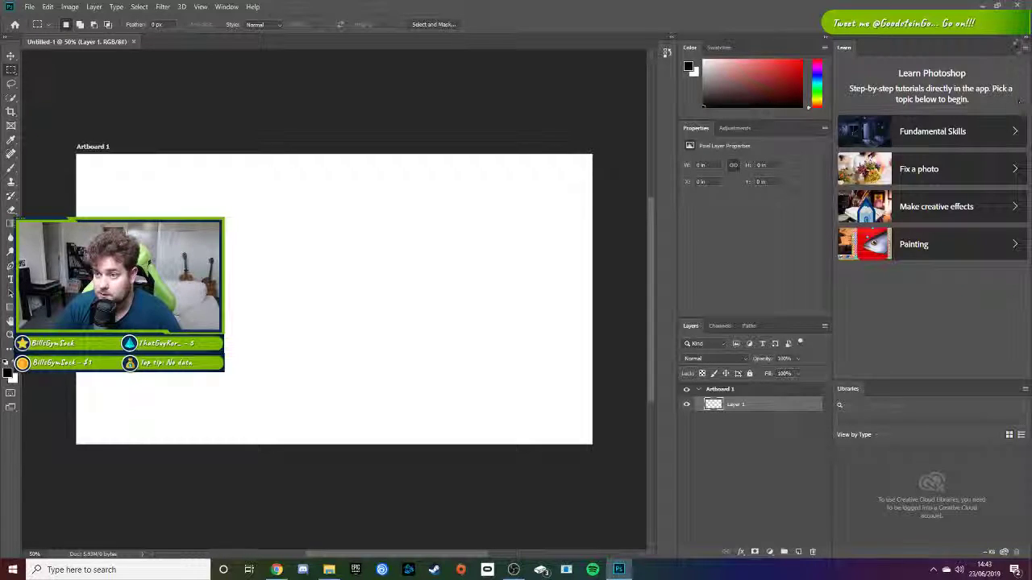
click(1024, 38)
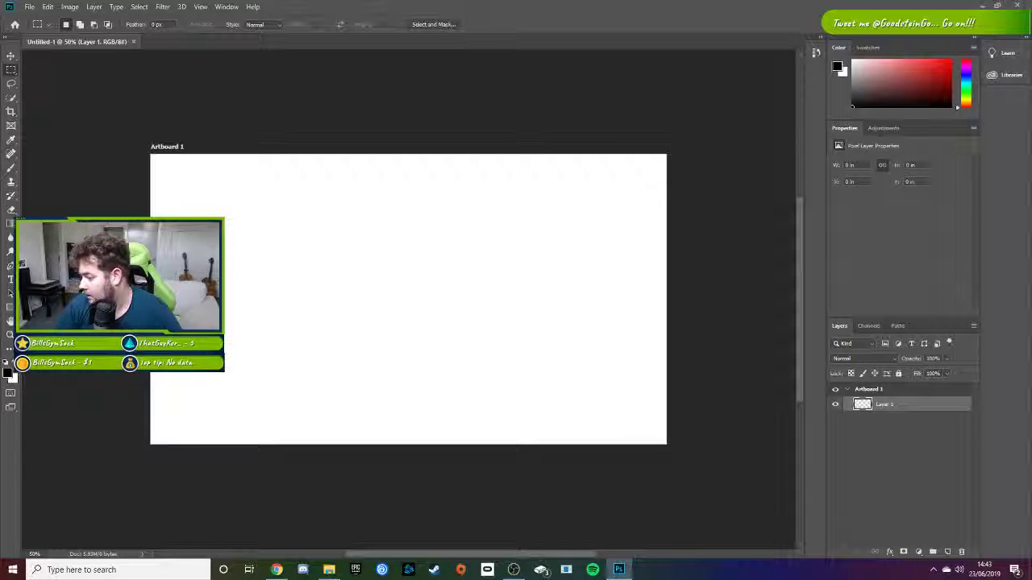
Step: Place the espresso cup and coffee beans photo from the Pictures folder onto the artboard, filling it
click(329, 570)
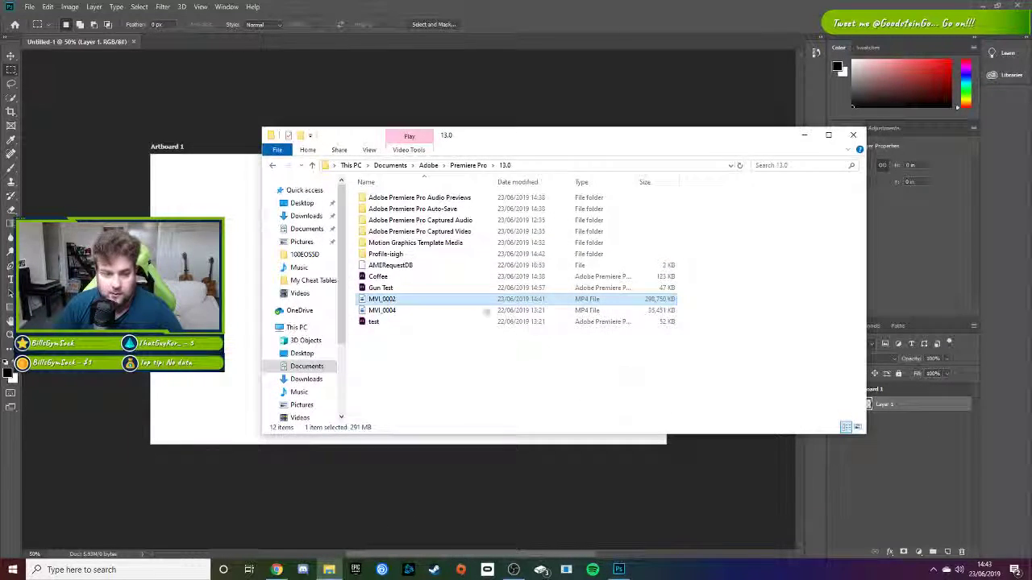
scroll(314, 387, down, 1)
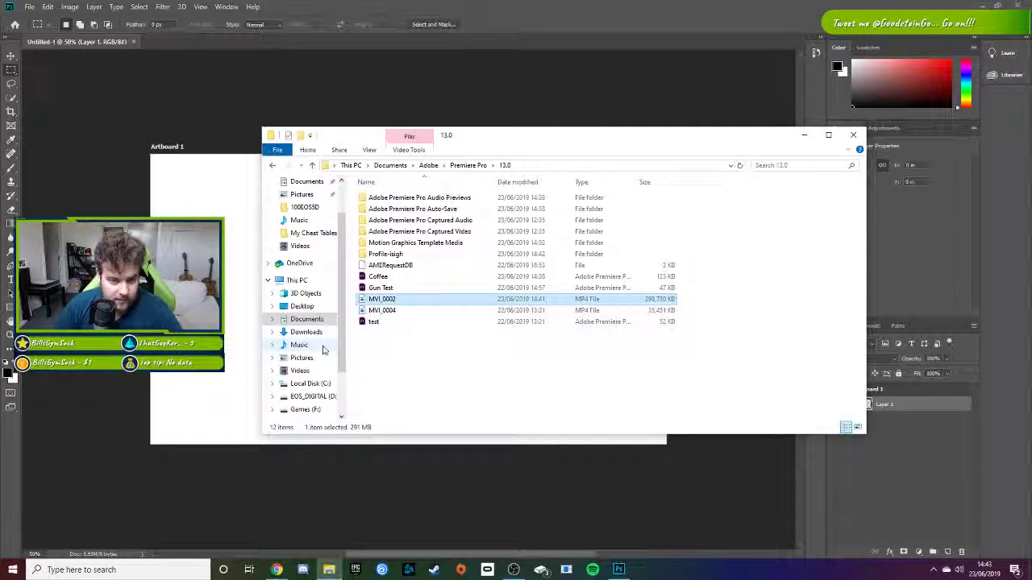
click(303, 359)
drag(700, 281, 229, 330)
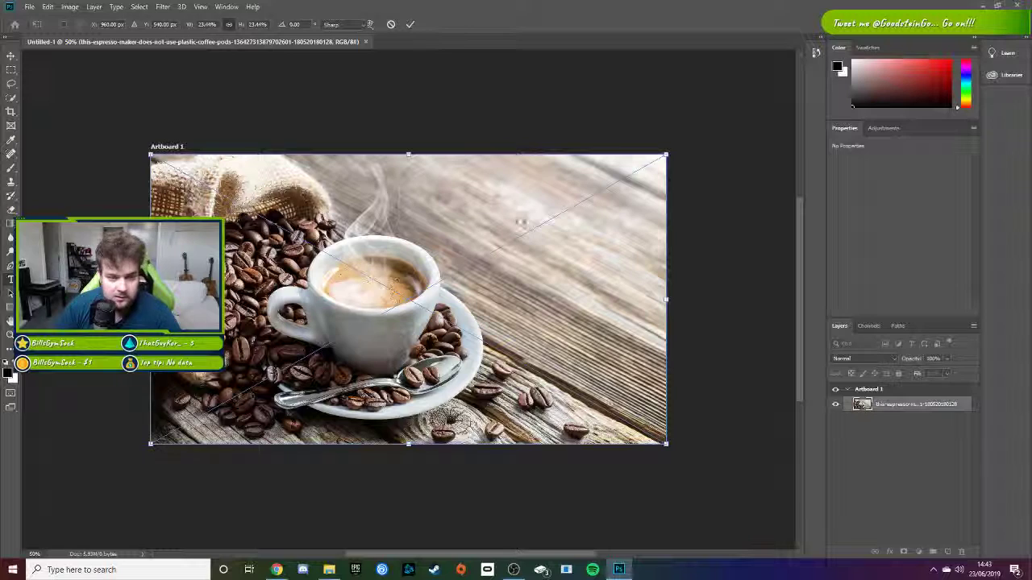
Step: Add the text "Testpresso Vol.1 - Kazaar" above the coffee cup, beside the rising steam
click(10, 280)
click(396, 218)
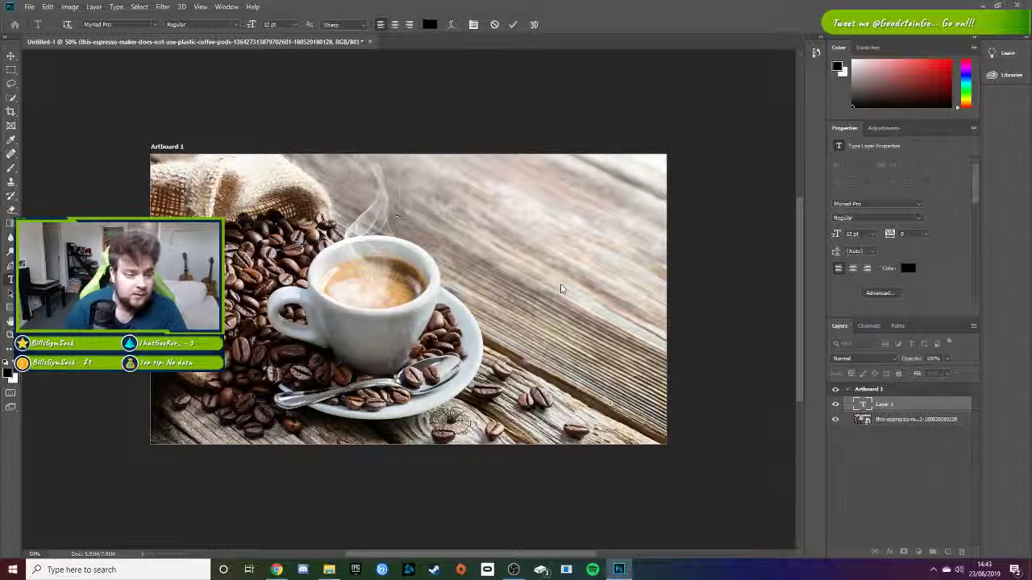
scroll(468, 248, left, 1)
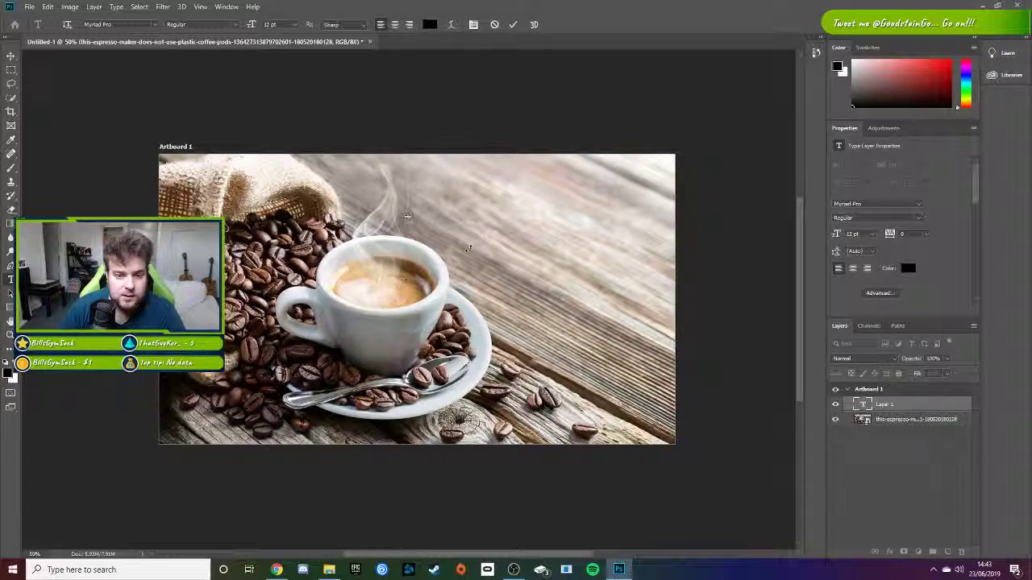
scroll(469, 247, up, 5)
scroll(326, 186, up, 1)
text(presso Vol 1 - Kazaar)
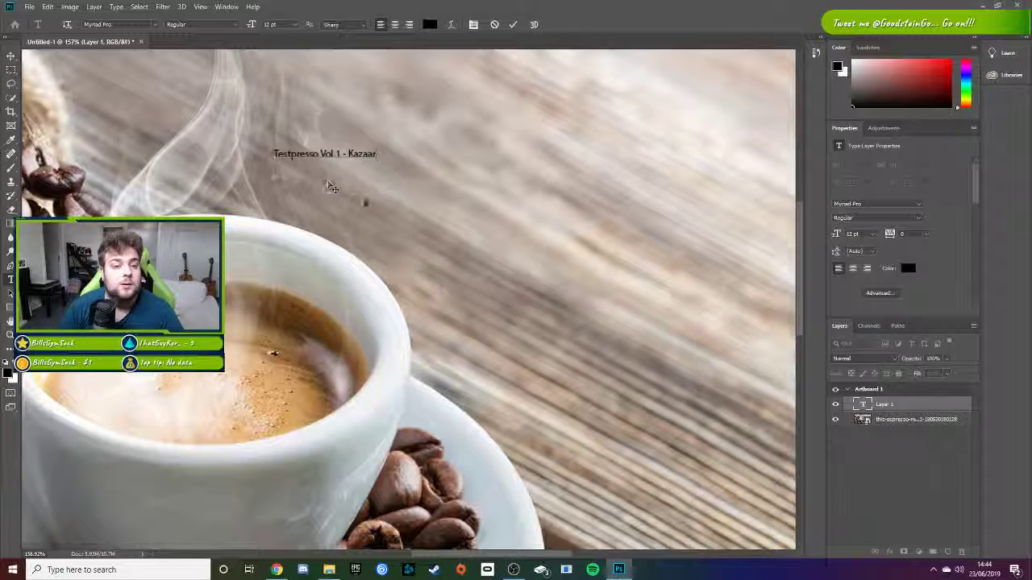
Step: Set the font size of the whole title text to 72 pt
scroll(390, 201, down, 1)
scroll(400, 209, up, 2)
scroll(401, 210, right, 3)
scroll(414, 223, down, 5)
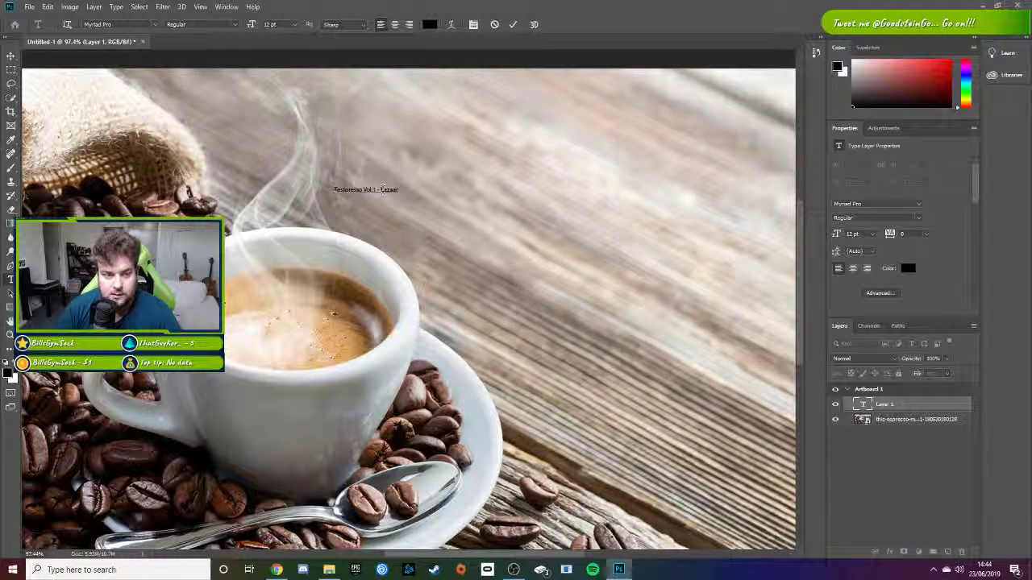
drag(334, 188, 452, 187)
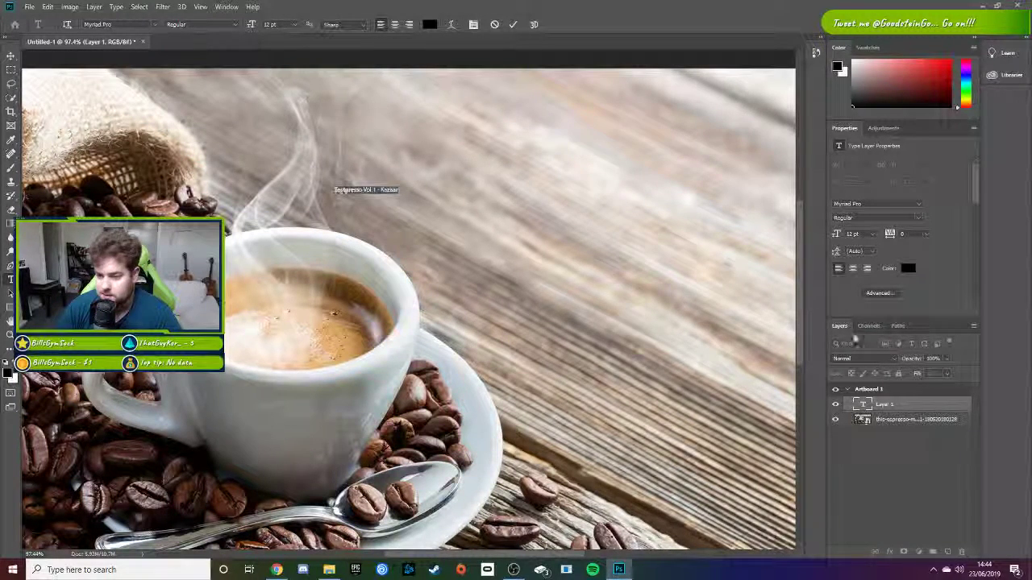
click(872, 234)
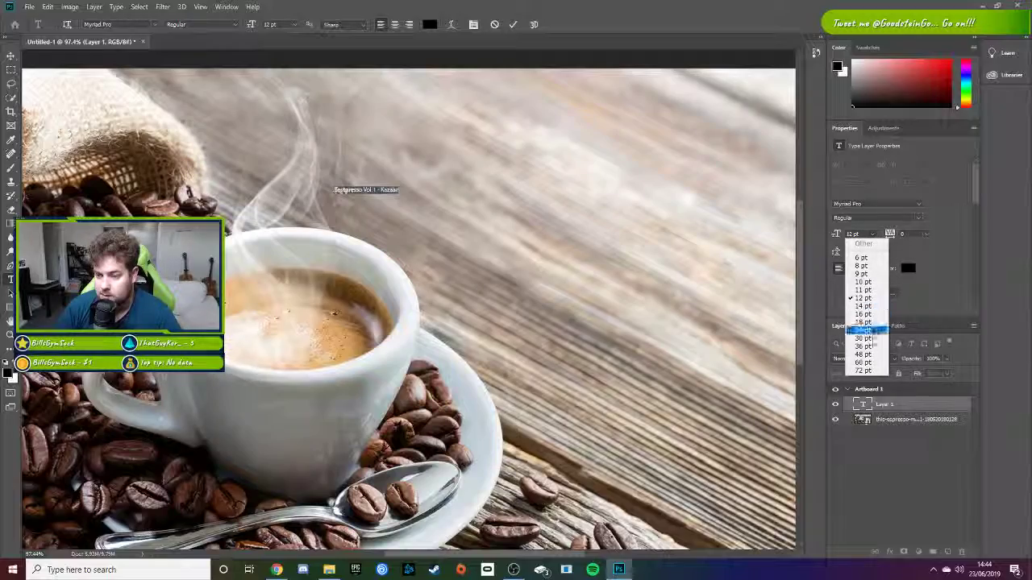
click(867, 367)
scroll(654, 282, down, 3)
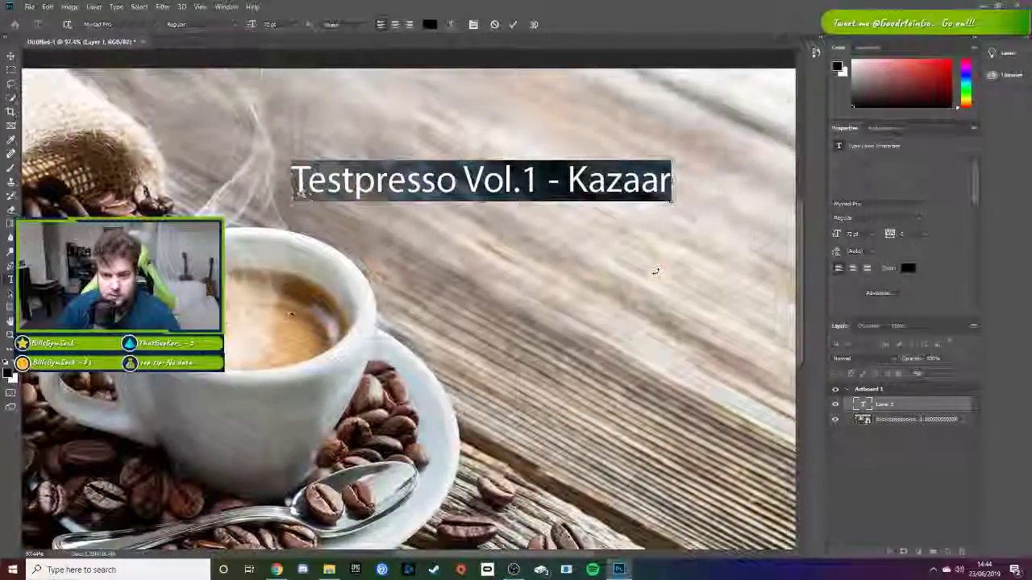
scroll(656, 274, down, 1)
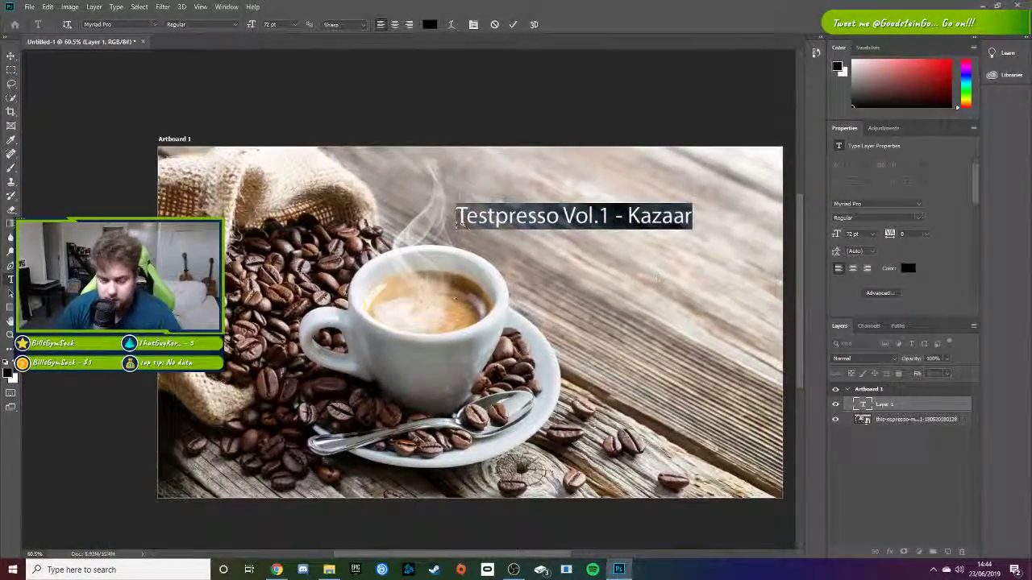
Step: Correct the first word of the title to "Testspresso"
click(619, 220)
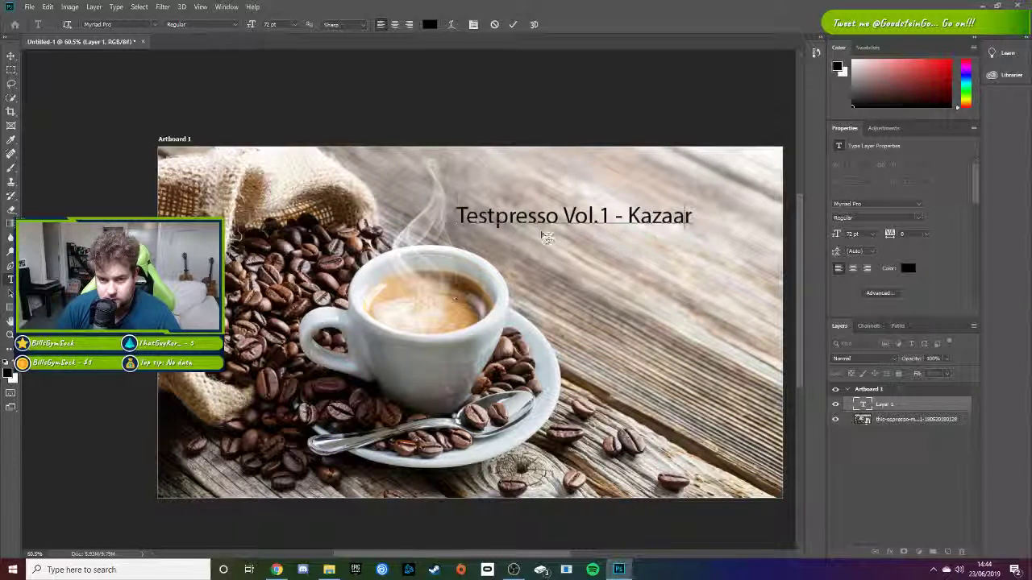
drag(691, 219, 517, 219)
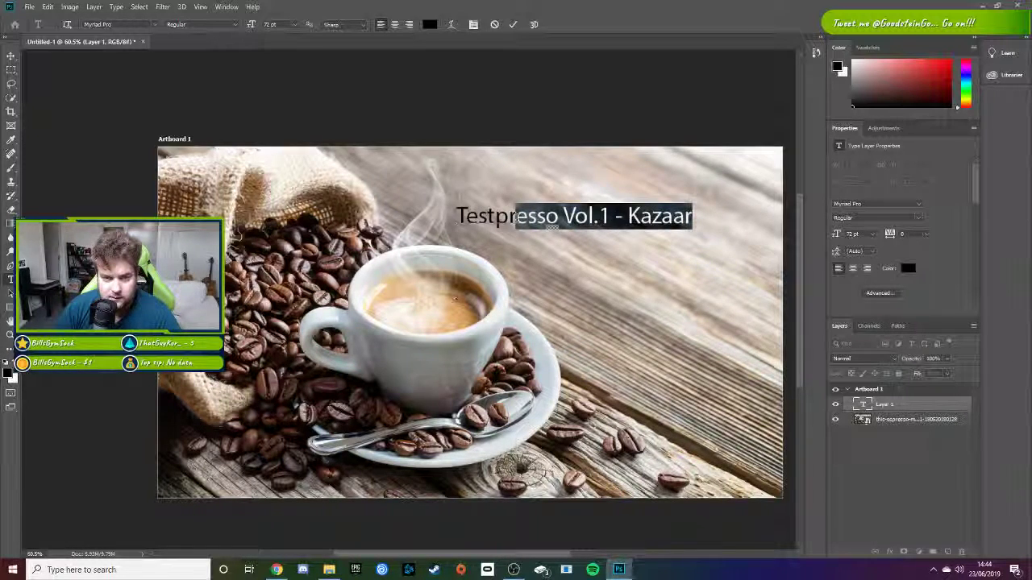
click(496, 219)
text(s)
Step: Change the font of the entire title text to Midnight Drive
drag(702, 217, 462, 216)
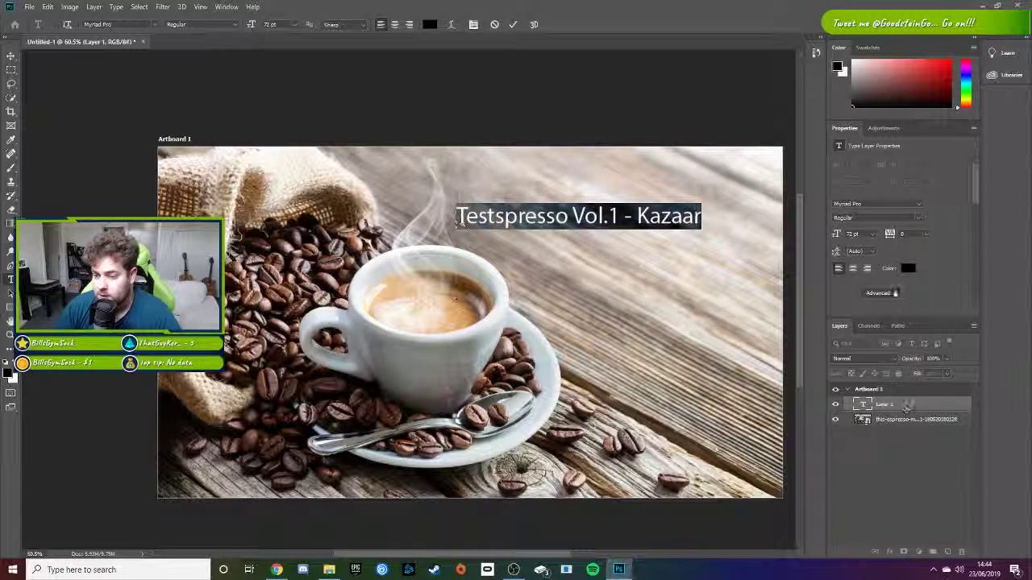
click(919, 207)
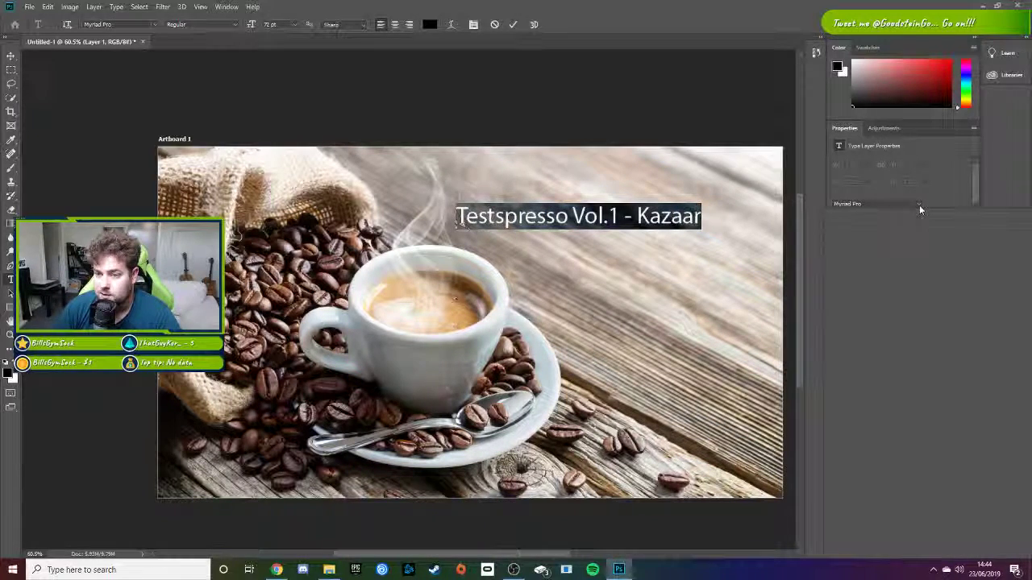
text(midn)
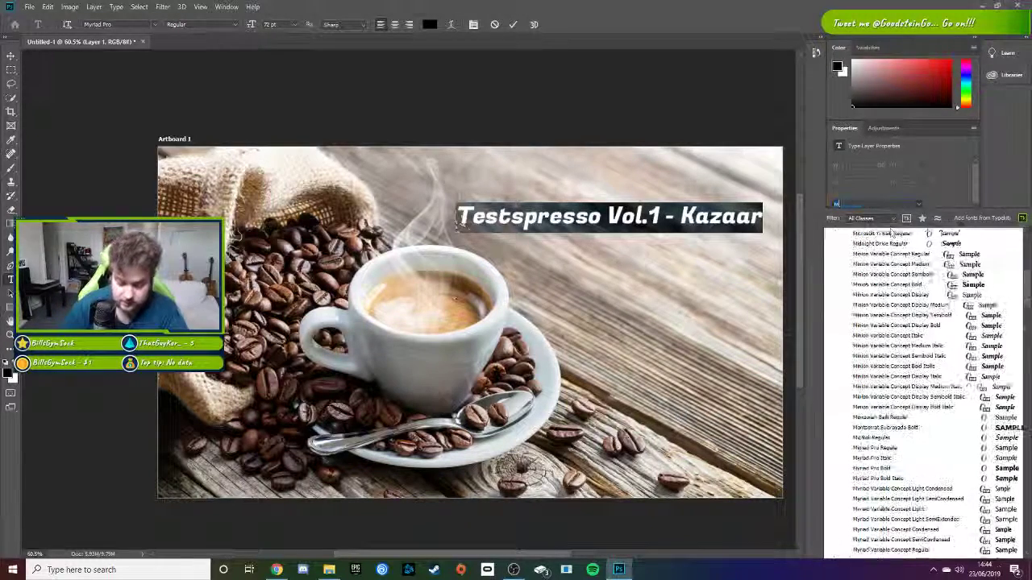
click(889, 239)
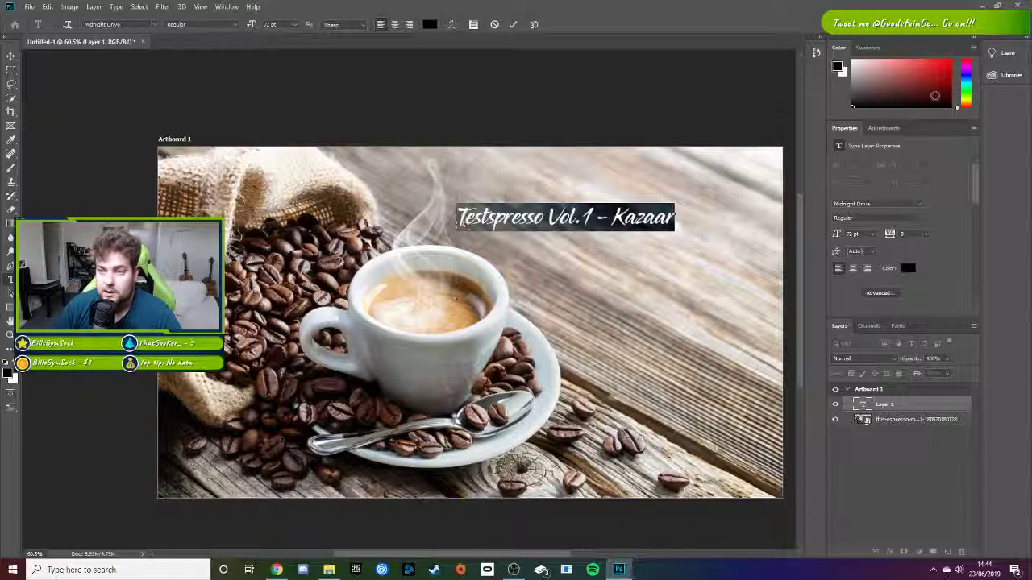
Step: Set the title text colour to the very dark brown #120806 sampled from the coffee beans in the photo
click(909, 268)
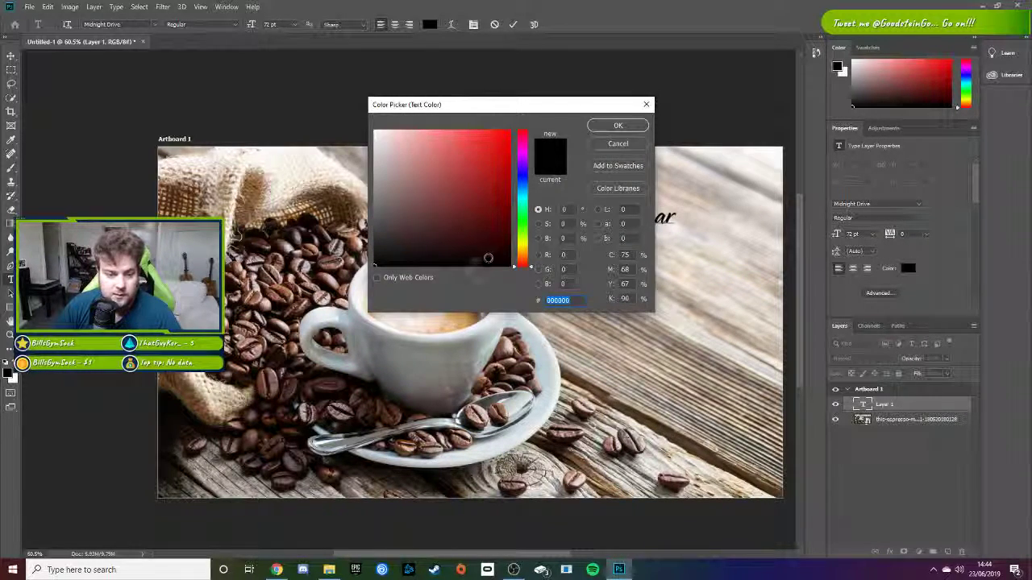
click(297, 310)
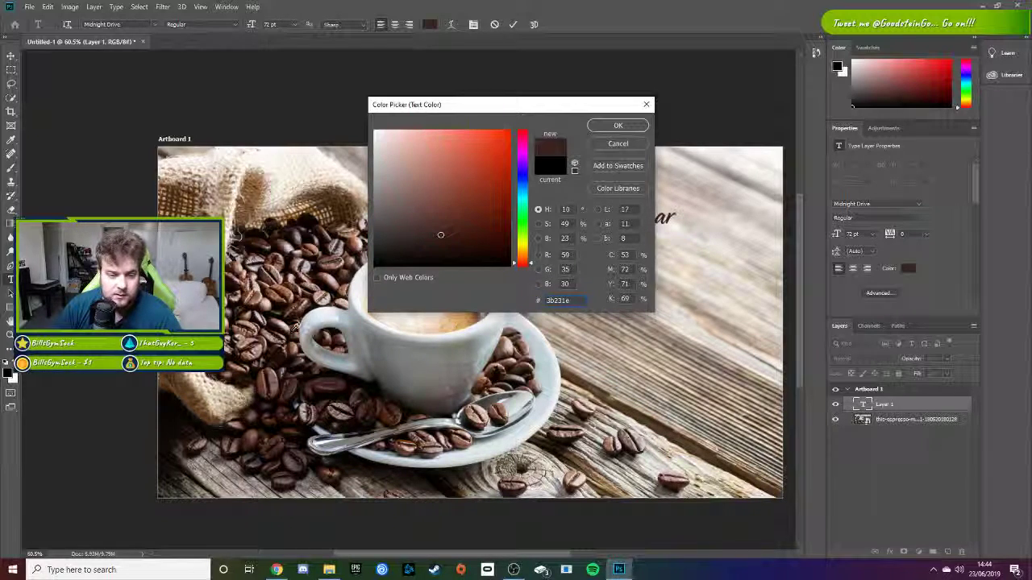
click(324, 384)
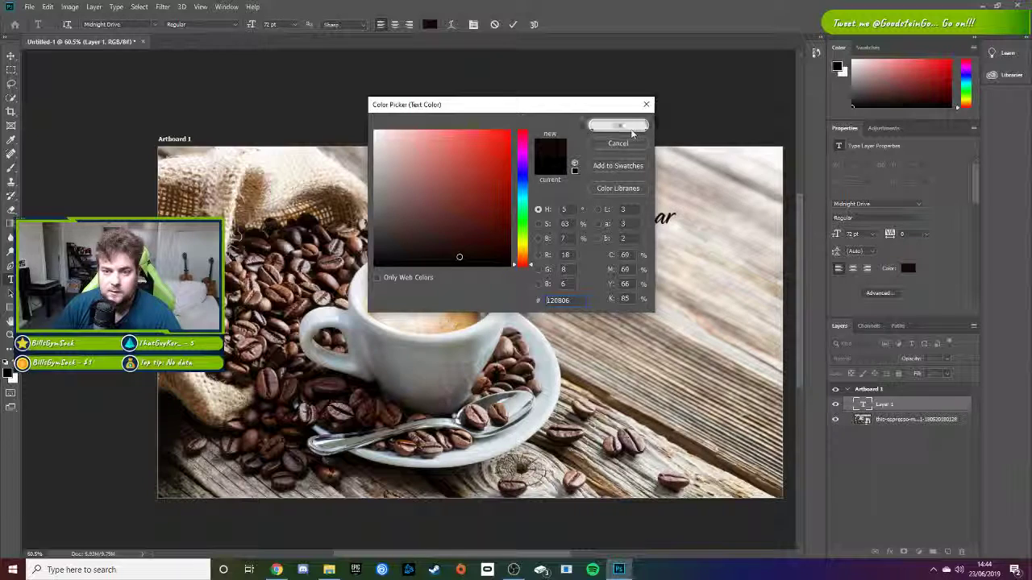
click(630, 129)
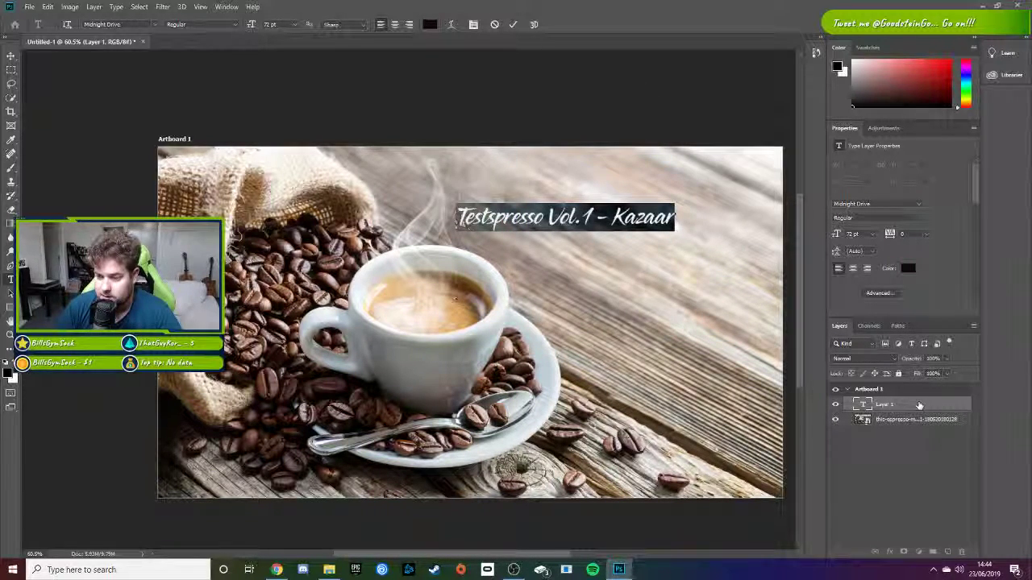
Step: Scale the title up proportionally to about 159% and place it just inside the photo's upper-right corner
click(11, 56)
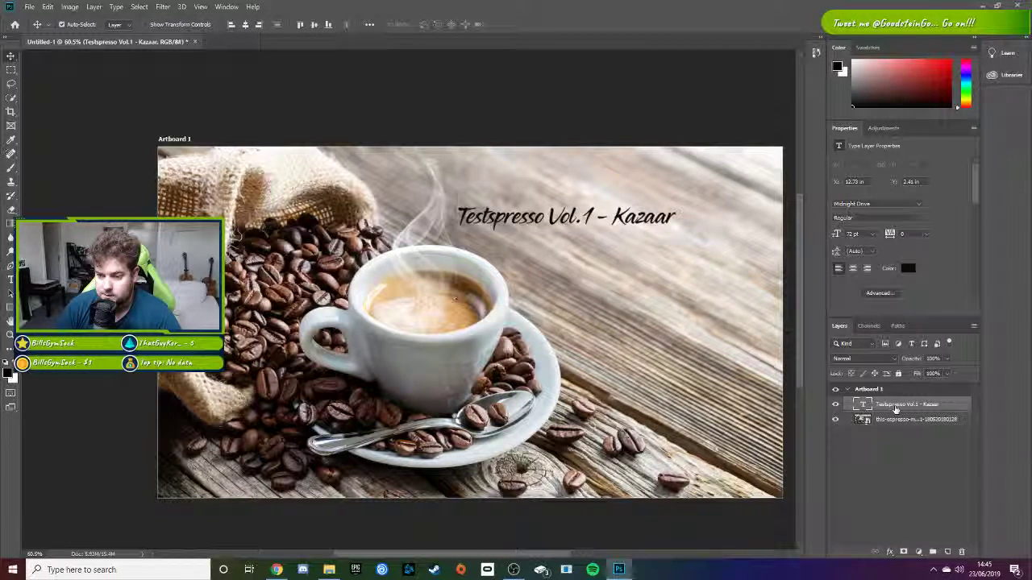
drag(608, 222, 642, 193)
click(145, 24)
drag(710, 204, 755, 265)
key(ctrl+z)
drag(710, 203, 526, 199)
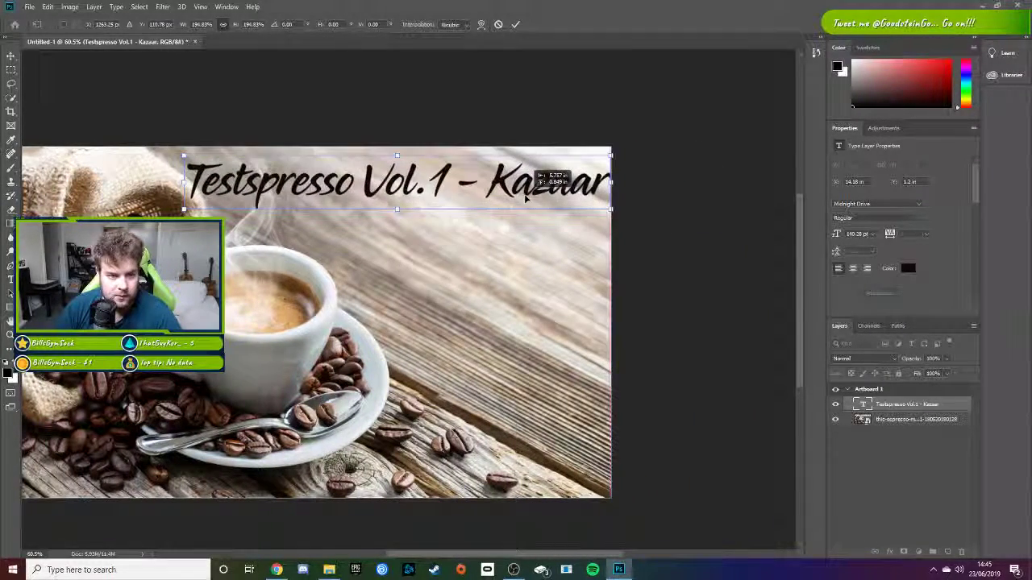
drag(181, 156, 261, 174)
mouse_move(457, 192)
mouse_down()
mouse_move(400, 193)
mouse_move(443, 190)
mouse_up()
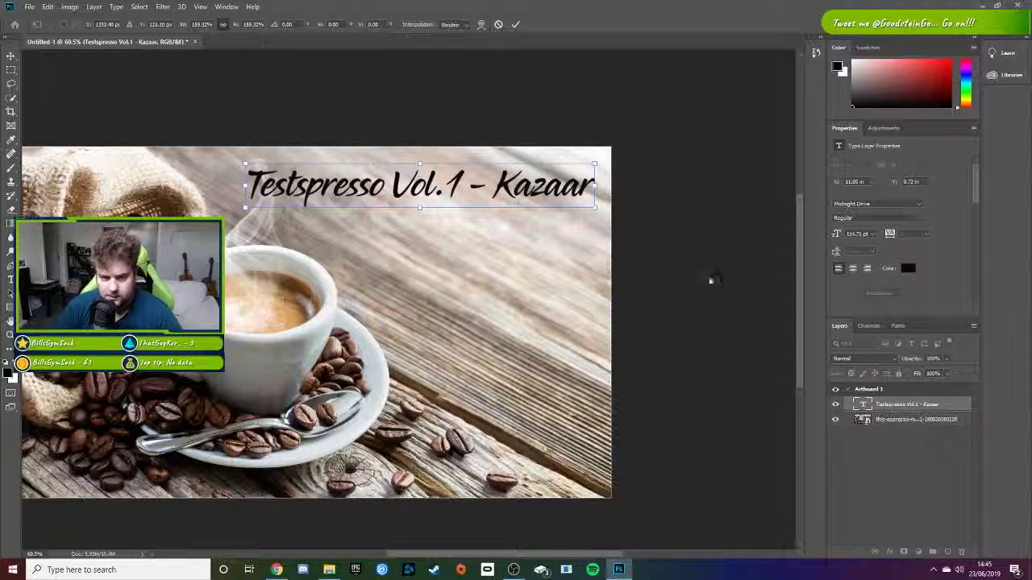
Step: Move the enlarged title slightly down and towards the centre of the photo, and apply the transformation
scroll(689, 274, up, 2)
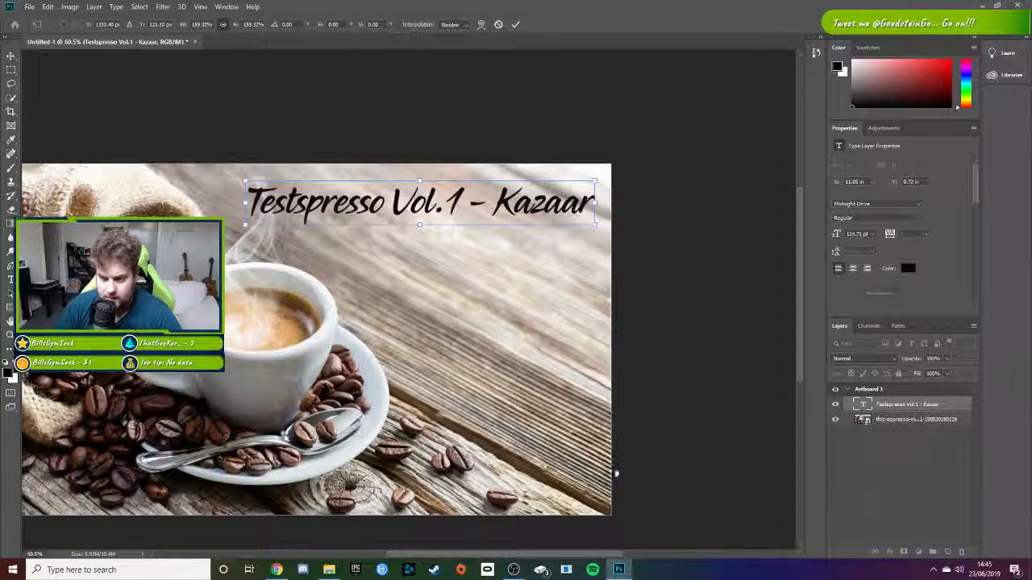
drag(496, 554, 410, 554)
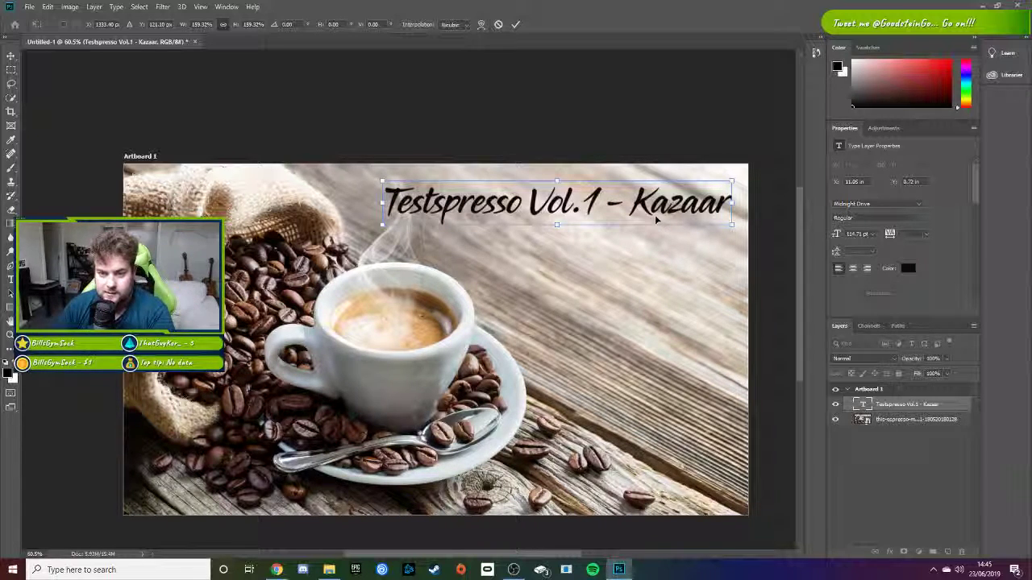
drag(627, 216, 585, 235)
key(Return)
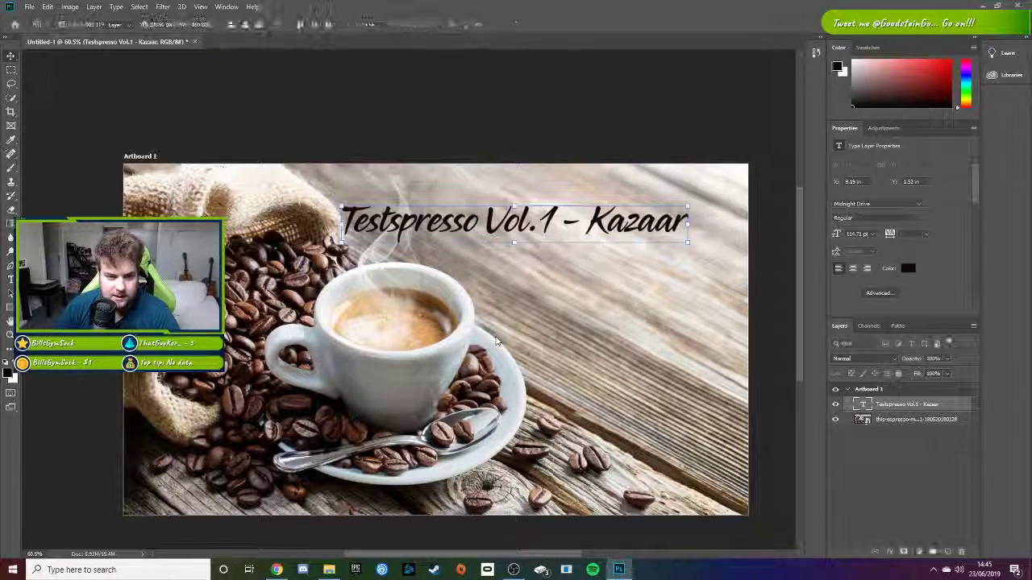
Step: Delete the espresso and coffee beans background photo layer from the artboard
click(919, 419)
double_click(919, 419)
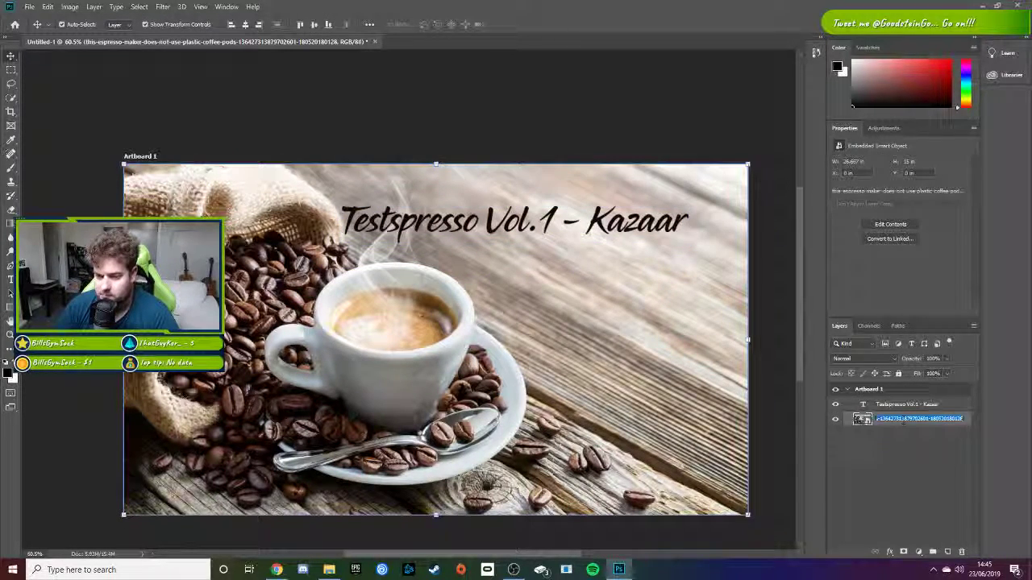
click(907, 441)
click(907, 422)
key(Delete)
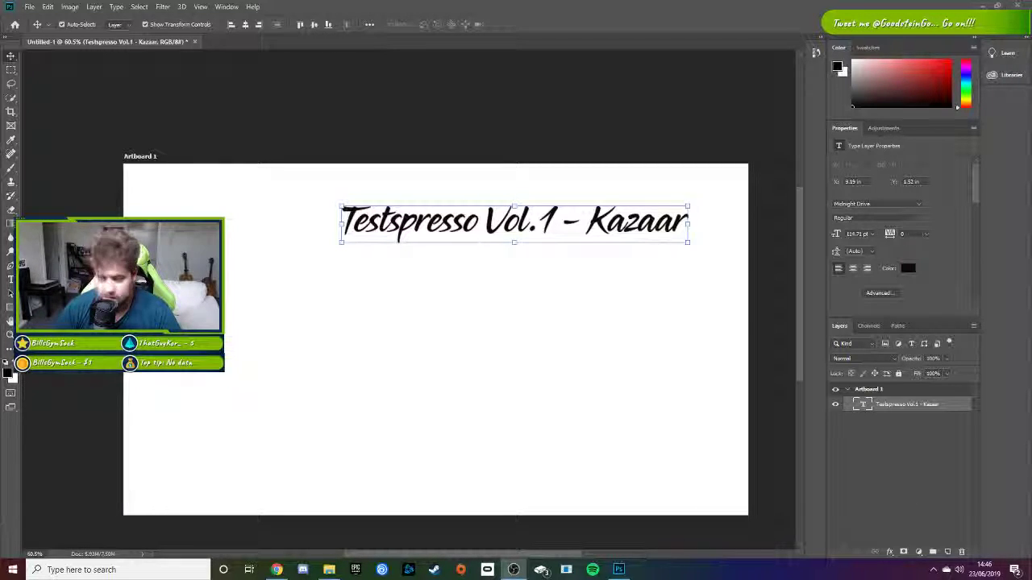
Step: Place the image milk-and-roses-4 from the file explorer onto the artboard as an embedded layer
mouse_move(329, 573)
click(334, 522)
drag(779, 288, 235, 425)
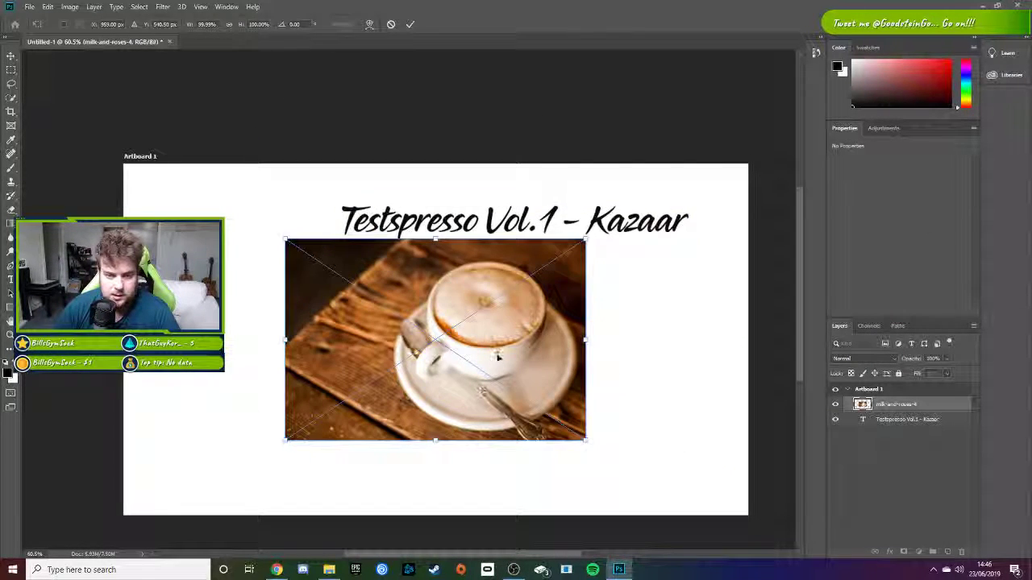
key(Return)
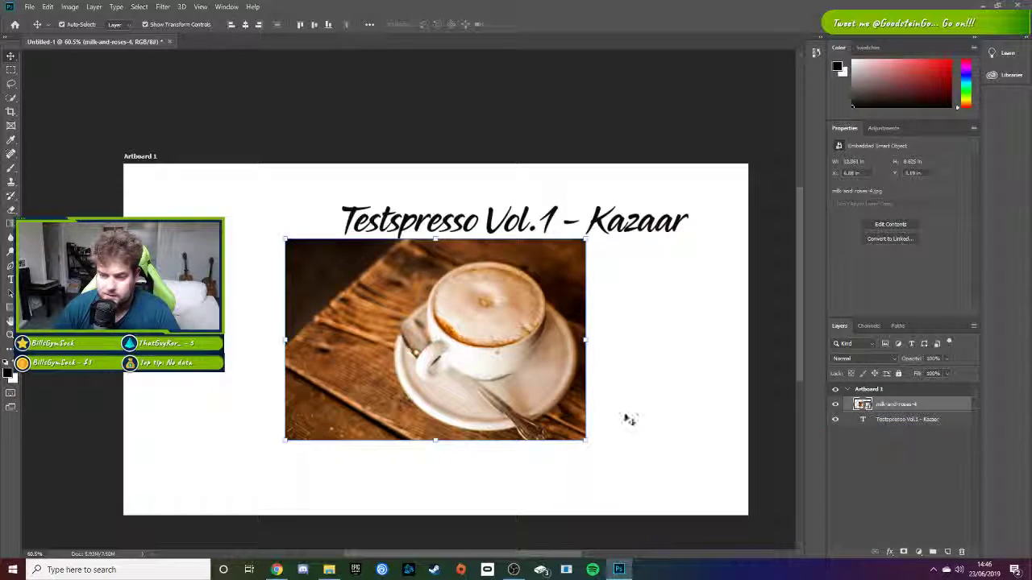
Step: Enlarge the milk-and-roses-4 photo to about 208% so it fills the artboard, and bring the title layer above it
drag(489, 338, 329, 262)
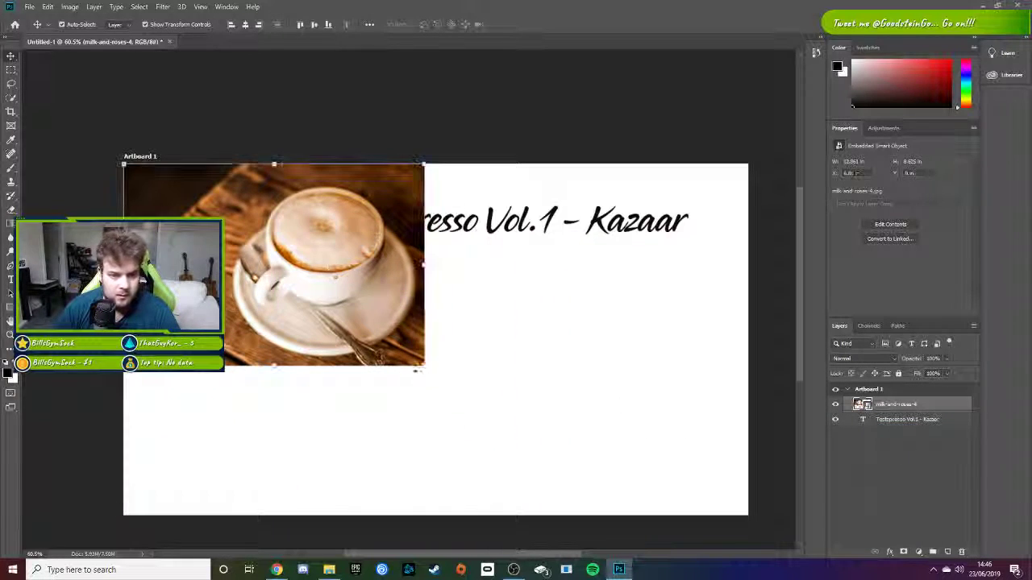
drag(425, 368, 630, 444)
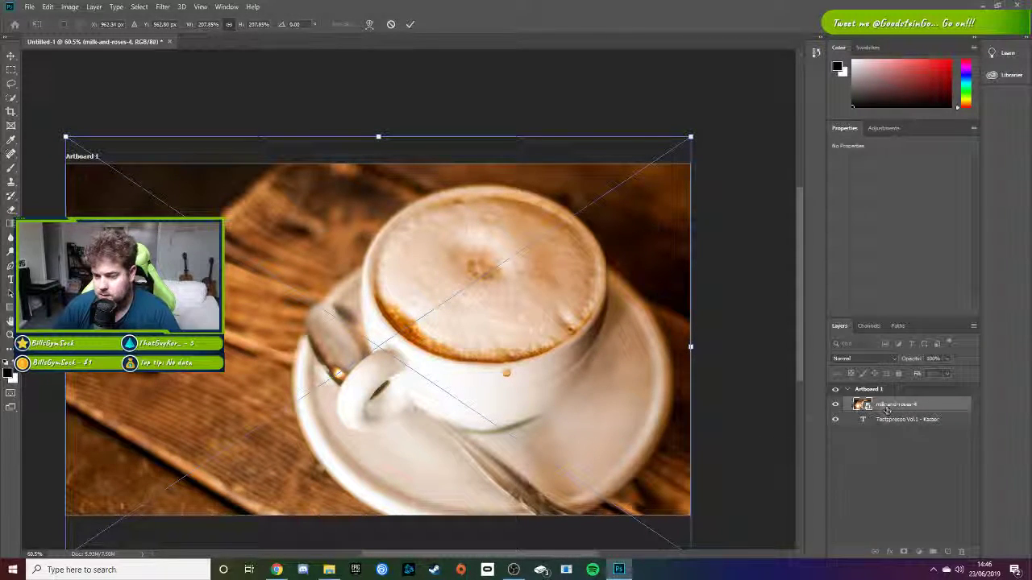
key(Return)
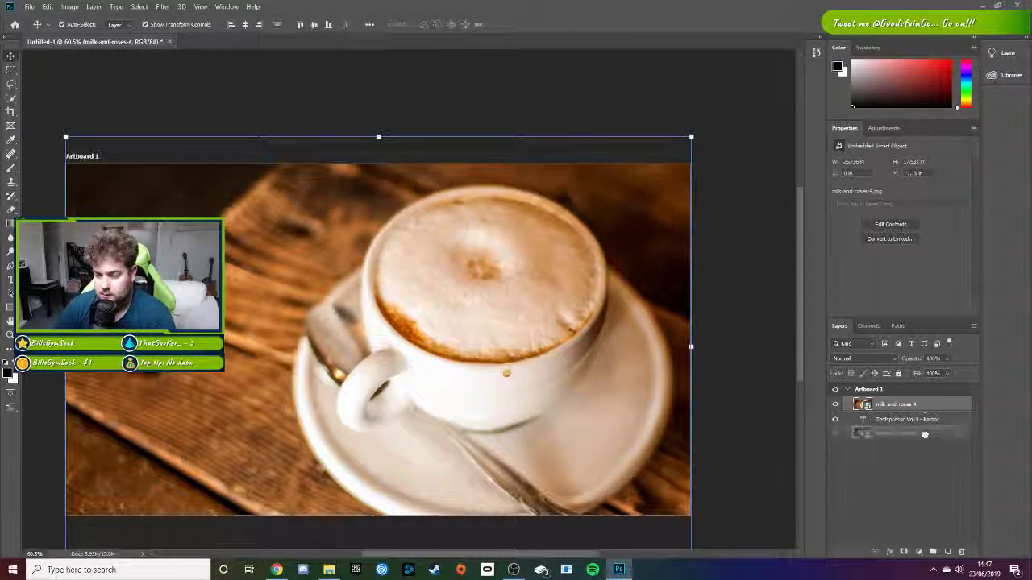
click(916, 421)
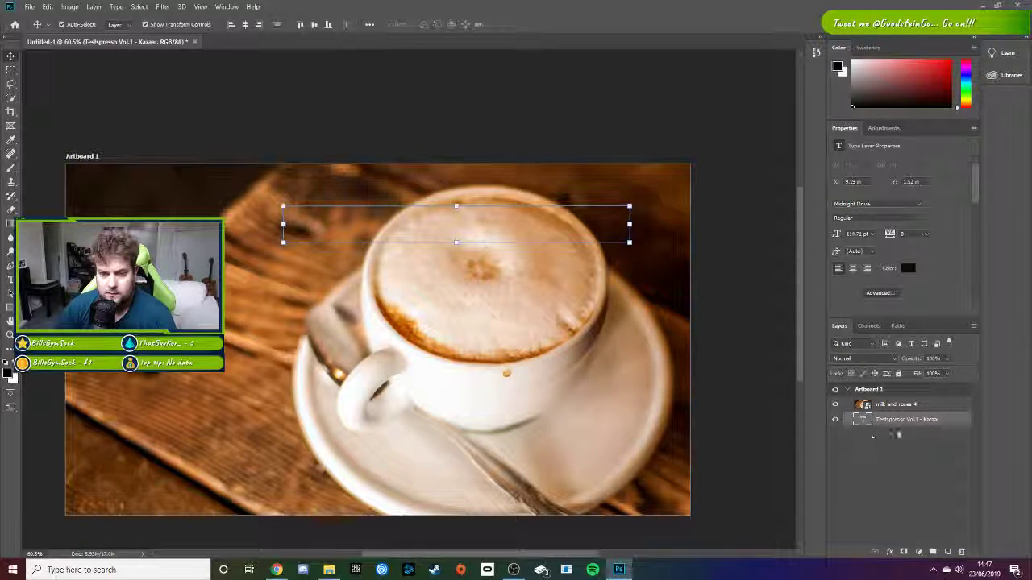
drag(914, 424, 909, 401)
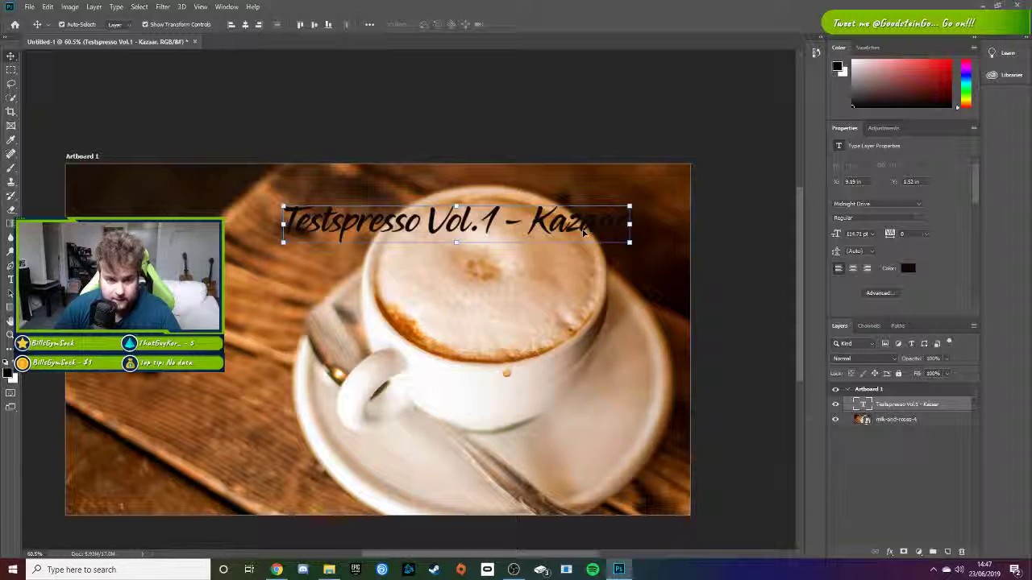
Step: Shorten the title text to "Testspresso Vol.1" by removing the dash and the word "Kazaar"
double_click(542, 229)
click(528, 229)
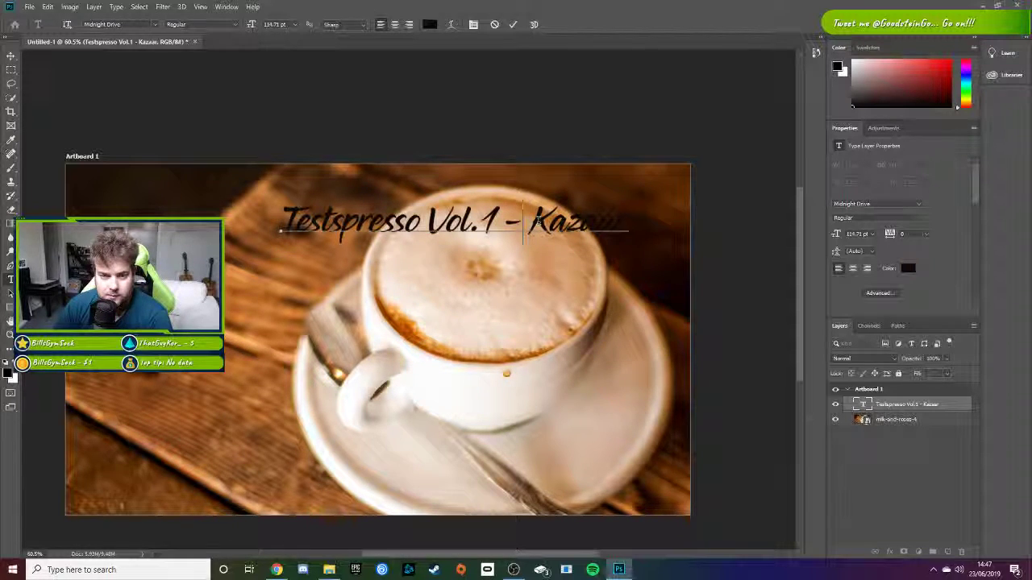
key(BackSpace)
key(BackSpace)
key(BackSpace)
key(Return)
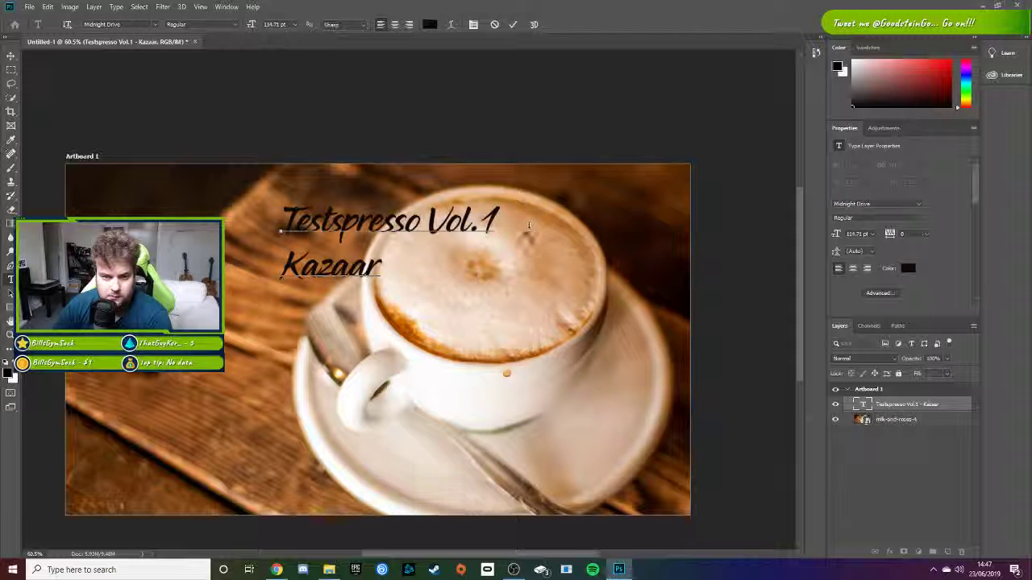
drag(414, 260, 282, 266)
key(BackSpace)
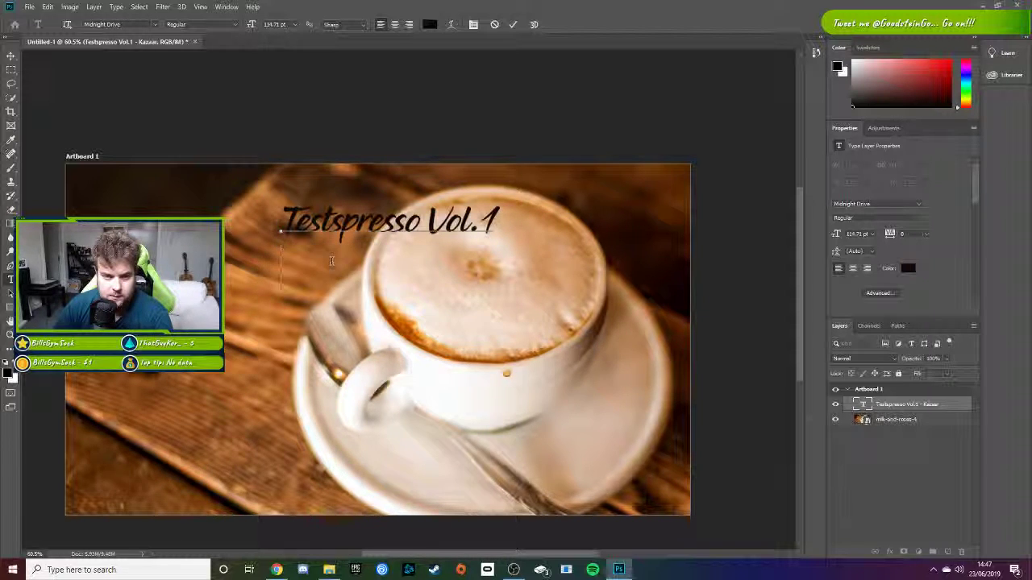
key(BackSpace)
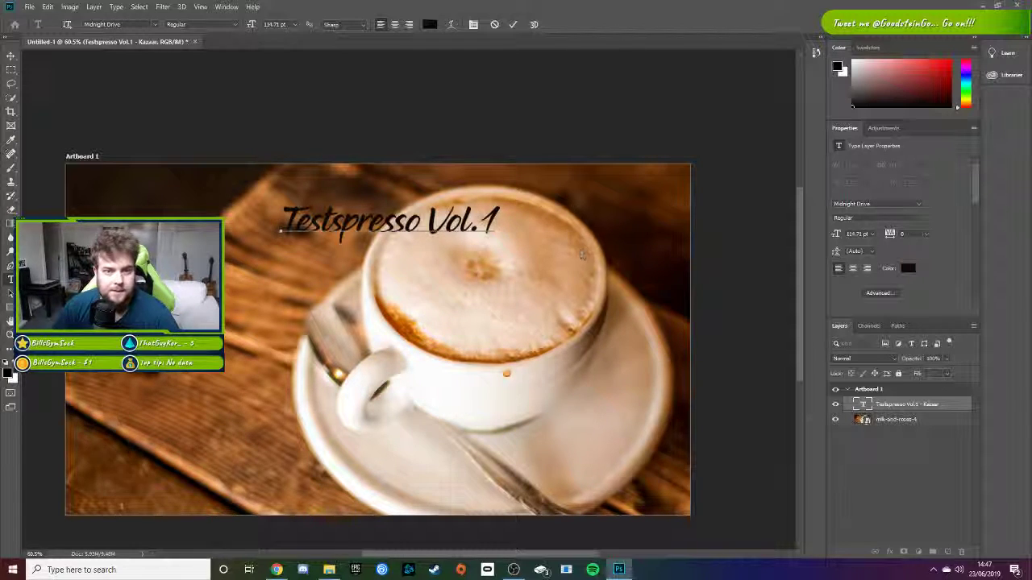
Step: Warp the title text with a horizontal Arc style at a +50% bend
click(452, 25)
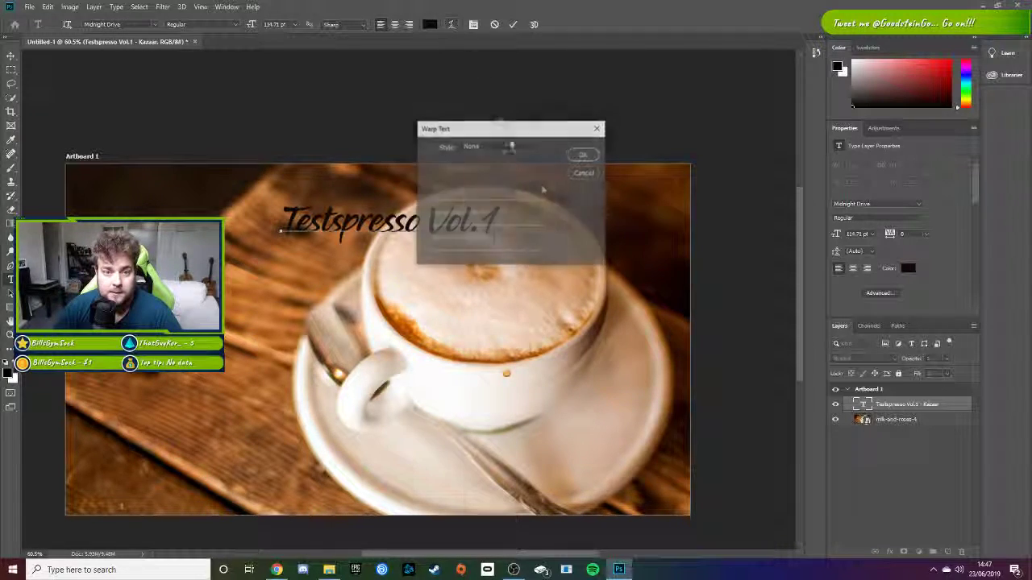
click(519, 146)
click(484, 175)
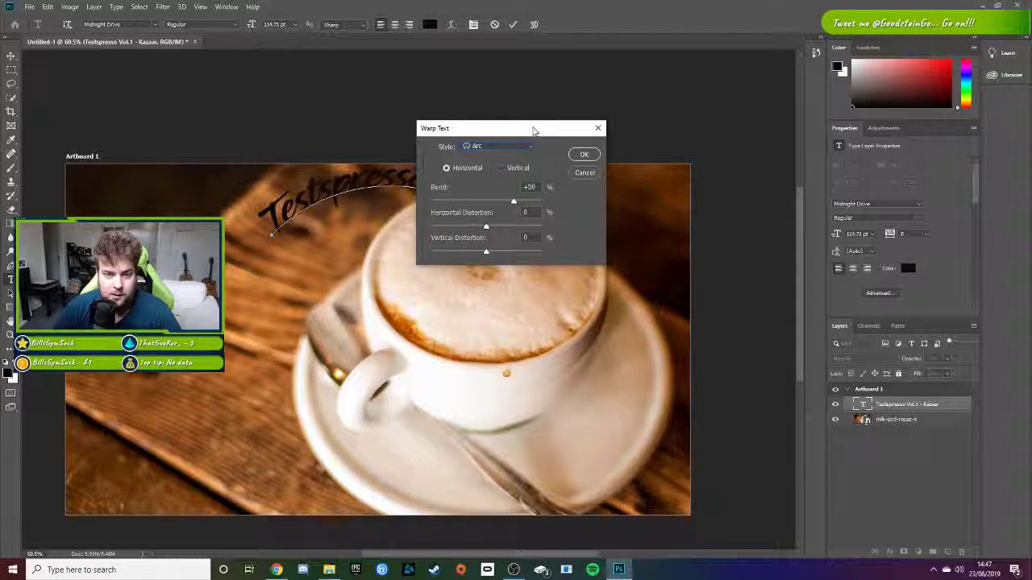
drag(532, 131, 674, 221)
click(725, 244)
Step: Move the curved title onto the coffee foam and scale it down to about 89% to suit the cup's width
click(10, 55)
drag(463, 186, 657, 233)
key(ctrl+t)
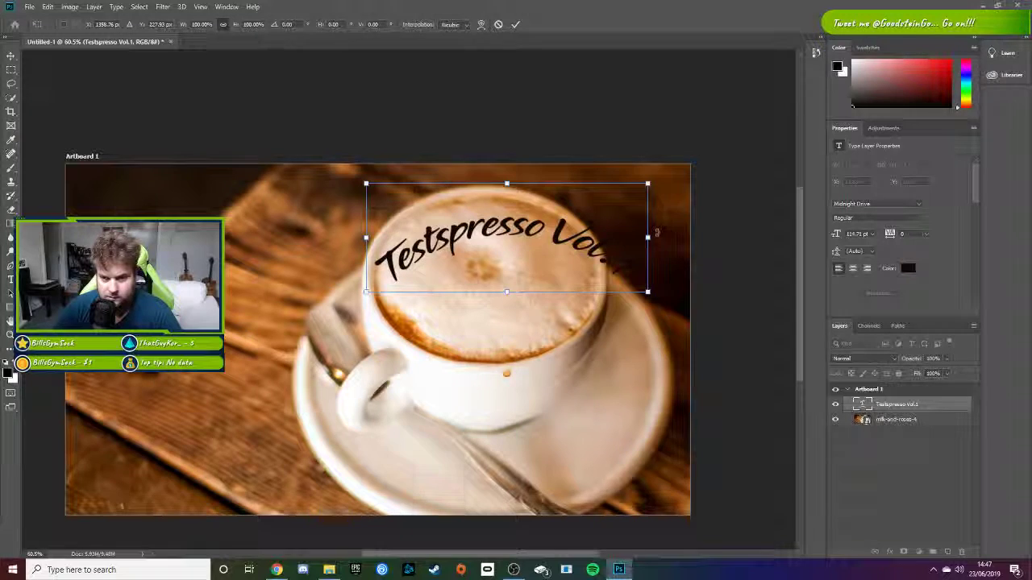
drag(647, 184, 620, 168)
mouse_move(628, 242)
mouse_down()
mouse_move(601, 236)
mouse_move(625, 238)
mouse_move(617, 242)
mouse_up()
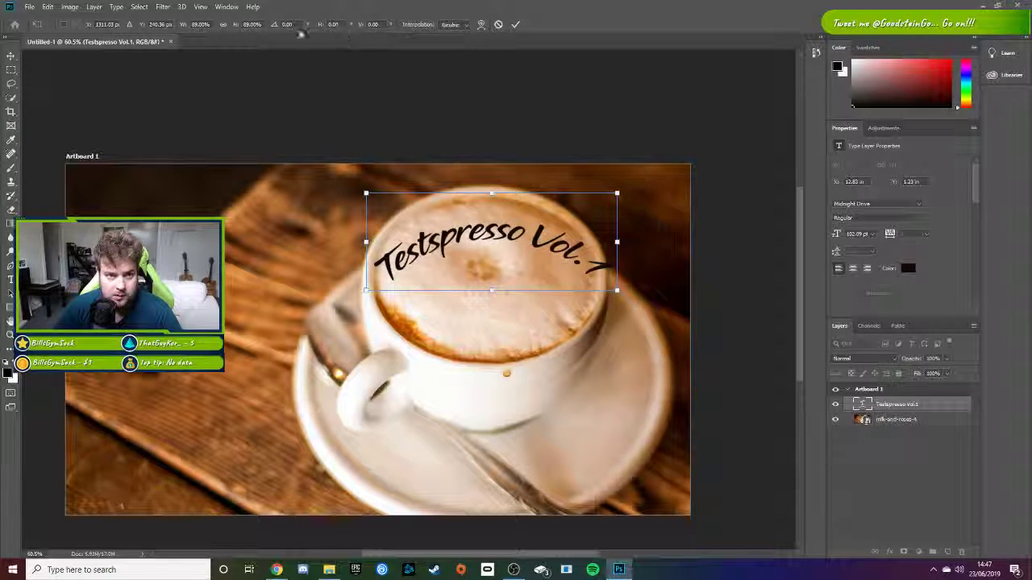
Step: Increase the title's arc bend to about 73.6% and align the curve with the cup's upper rim
click(481, 24)
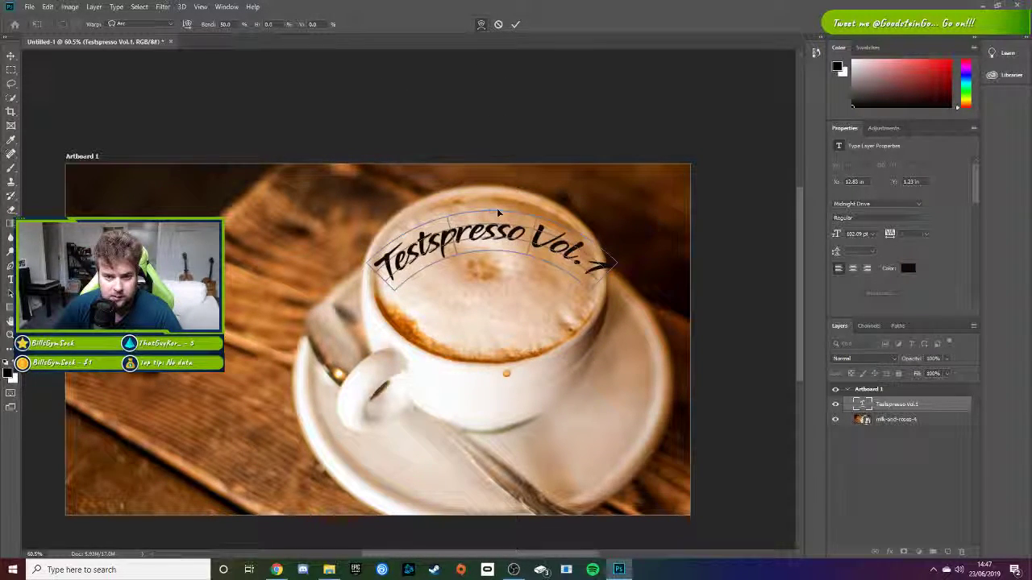
drag(493, 209, 490, 195)
mouse_move(626, 277)
mouse_down()
mouse_move(621, 262)
mouse_move(629, 282)
mouse_move(632, 264)
mouse_move(617, 272)
mouse_up()
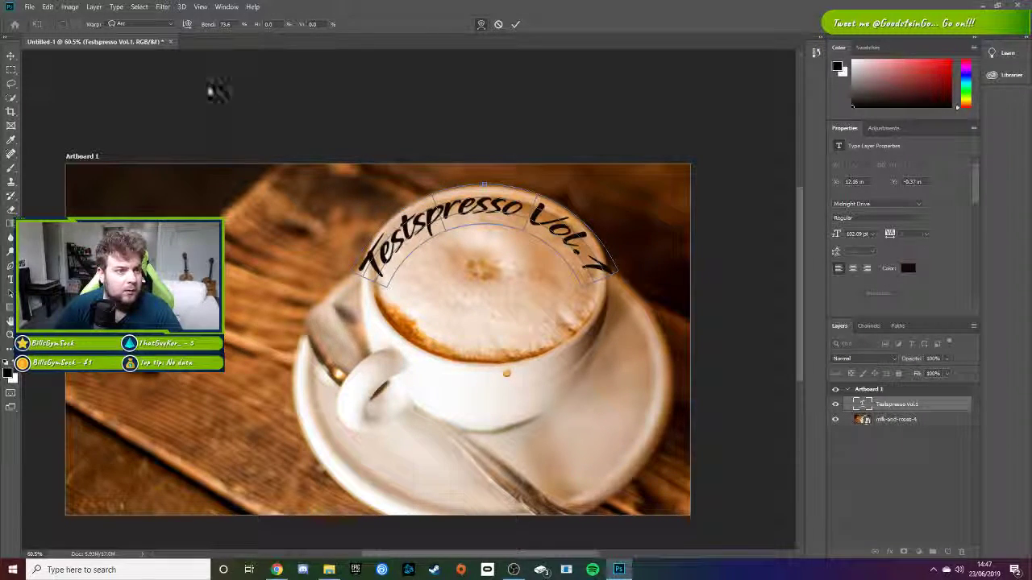
Step: Try the other warp orientation and the Arc Upper style on the title, and return to Arc
click(190, 29)
click(190, 28)
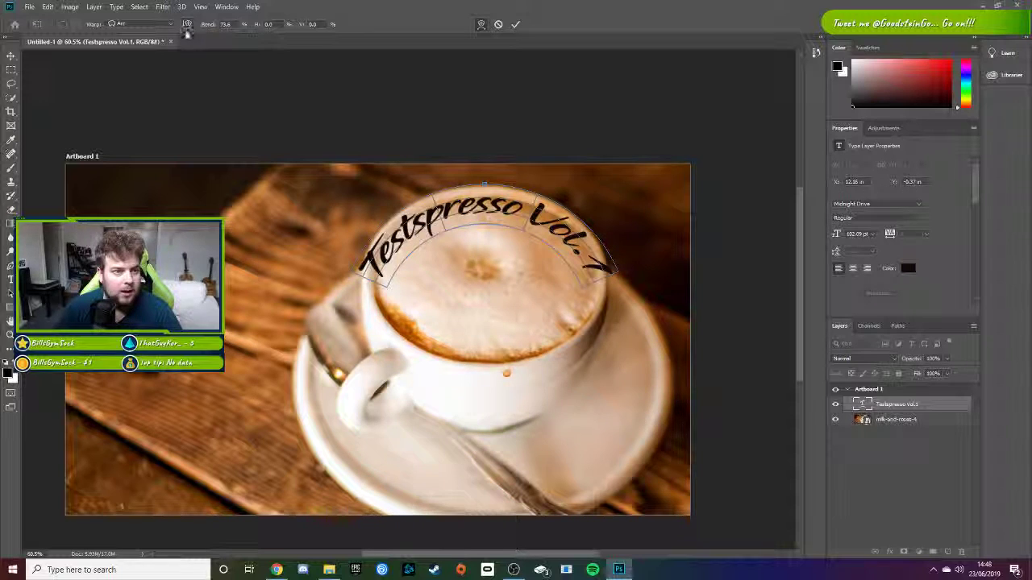
click(170, 25)
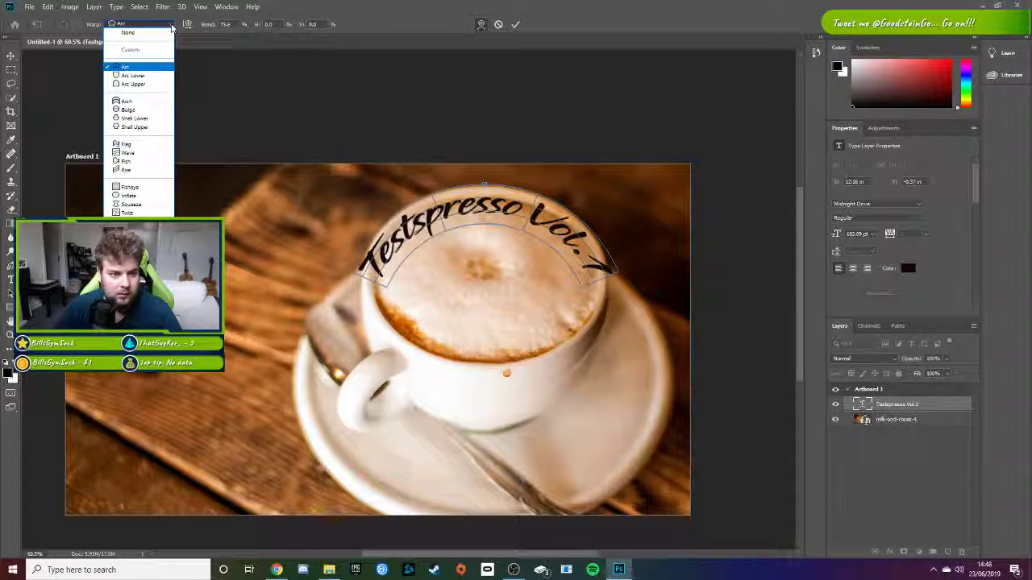
click(137, 84)
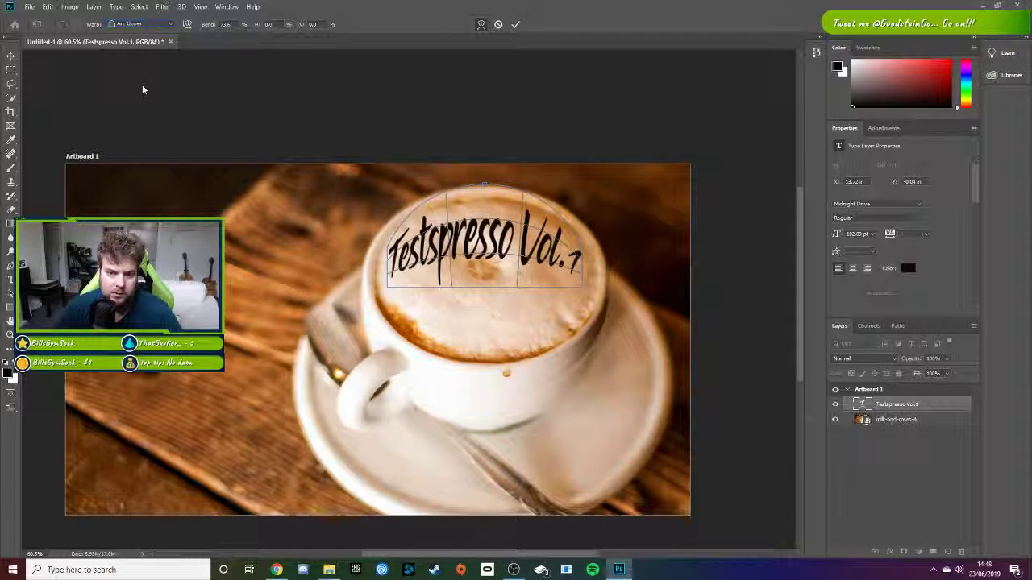
click(137, 24)
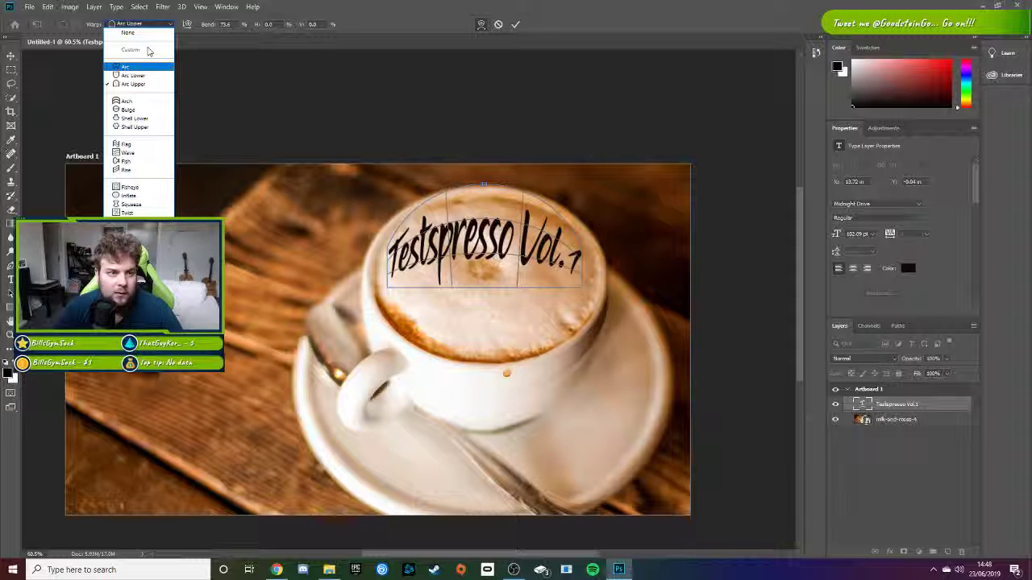
click(132, 66)
click(142, 29)
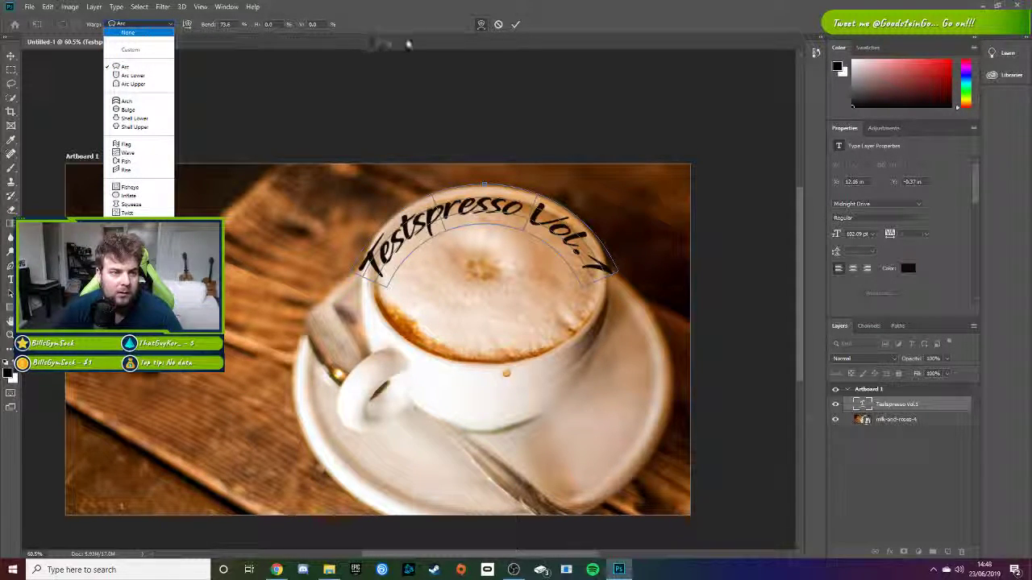
Step: Apply the Arc warp transformation to the title text
click(515, 24)
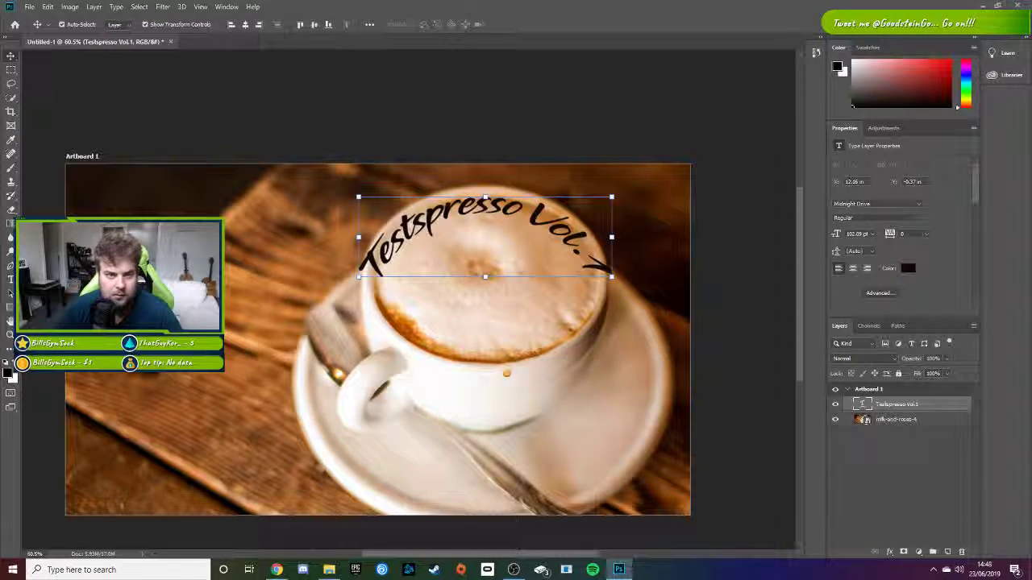
Step: Scale the curved title to about 80% width and 85% height, positioning it inside the cup's upper rim
mouse_move(486, 274)
mouse_down()
mouse_move(495, 285)
mouse_move(490, 276)
mouse_up()
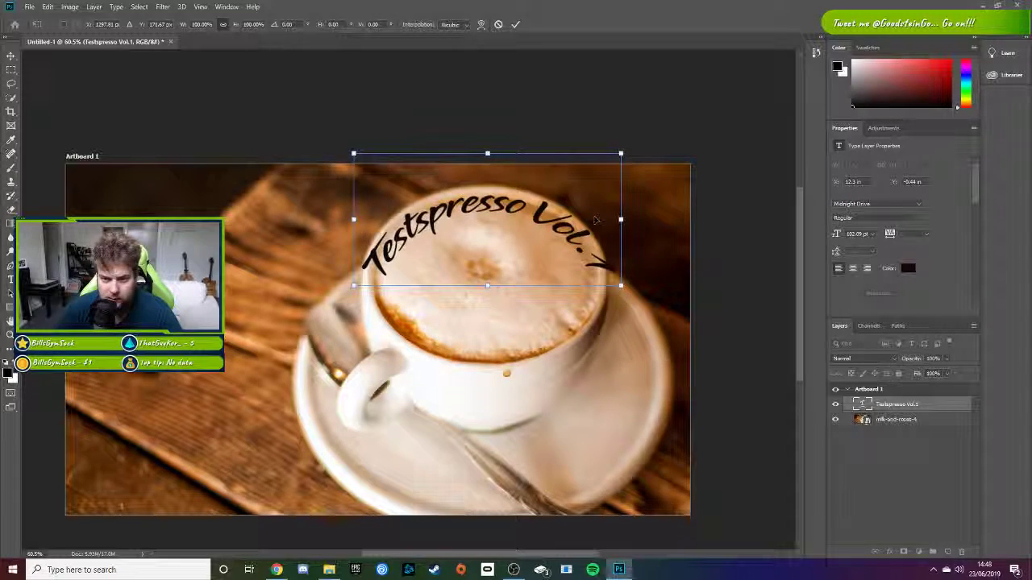
drag(622, 220, 567, 223)
drag(524, 226, 555, 229)
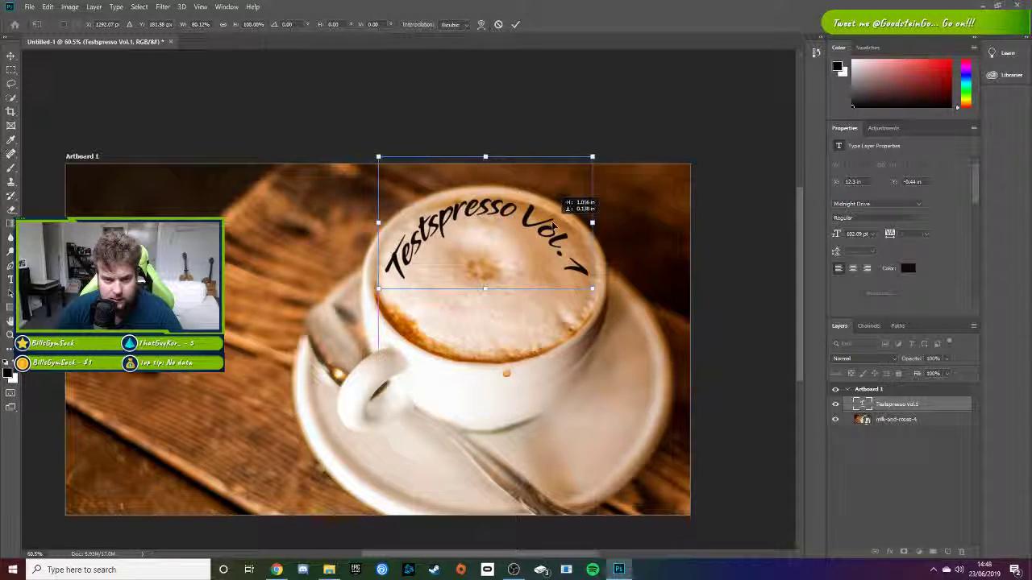
drag(486, 158, 490, 202)
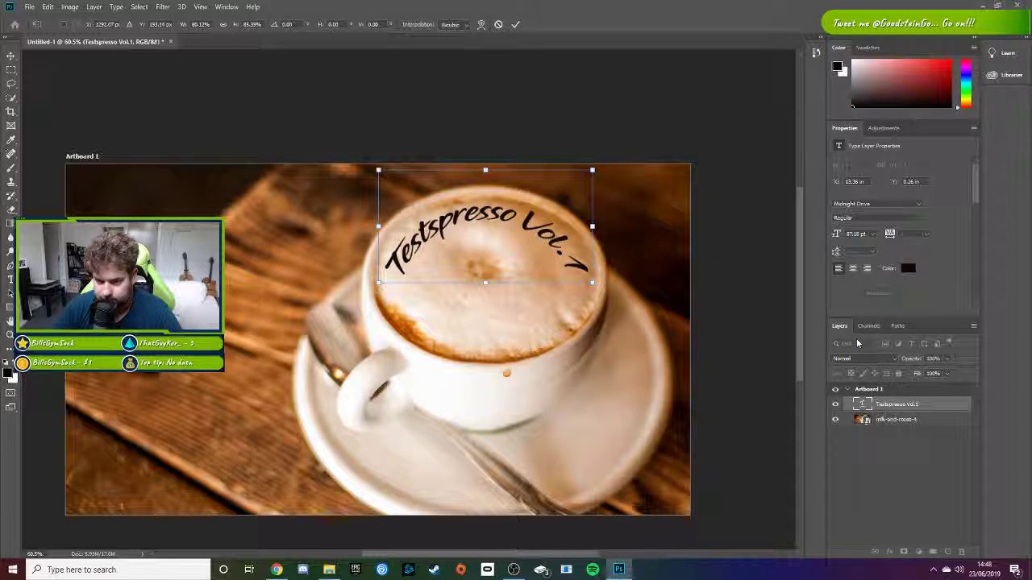
Step: Duplicate the "Testspresso Vol.1" text layer
click(923, 405)
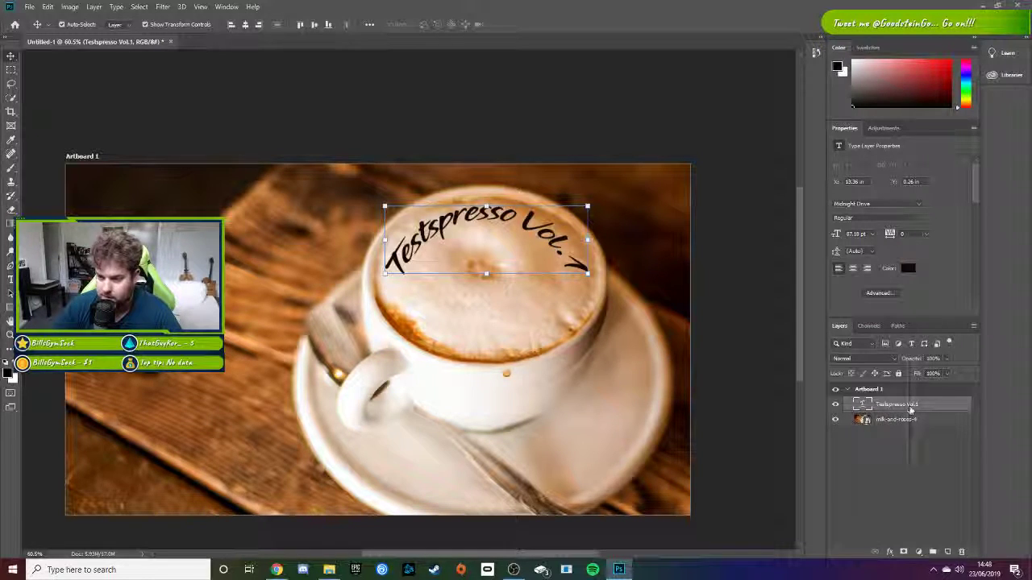
right_click(909, 408)
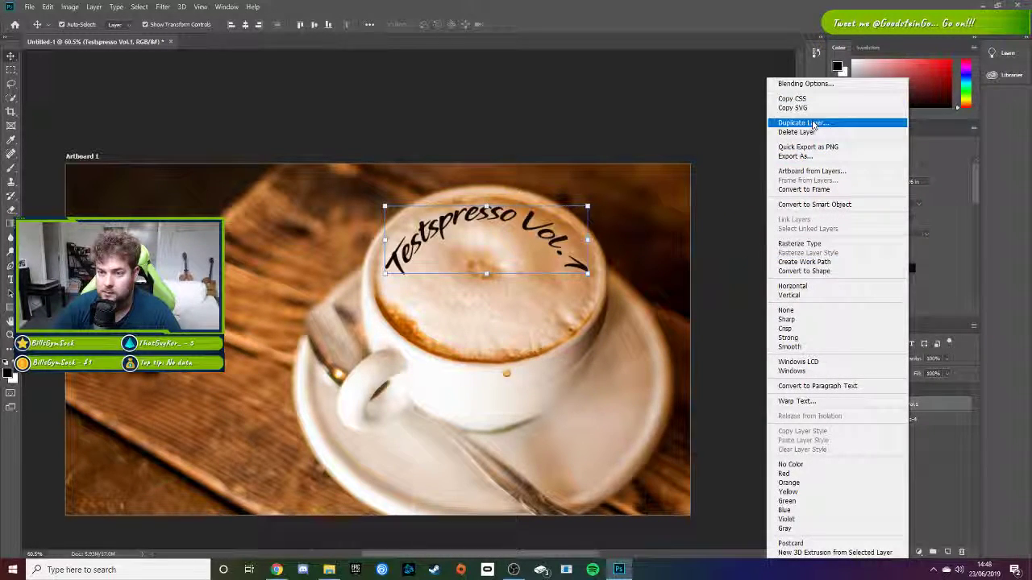
click(813, 125)
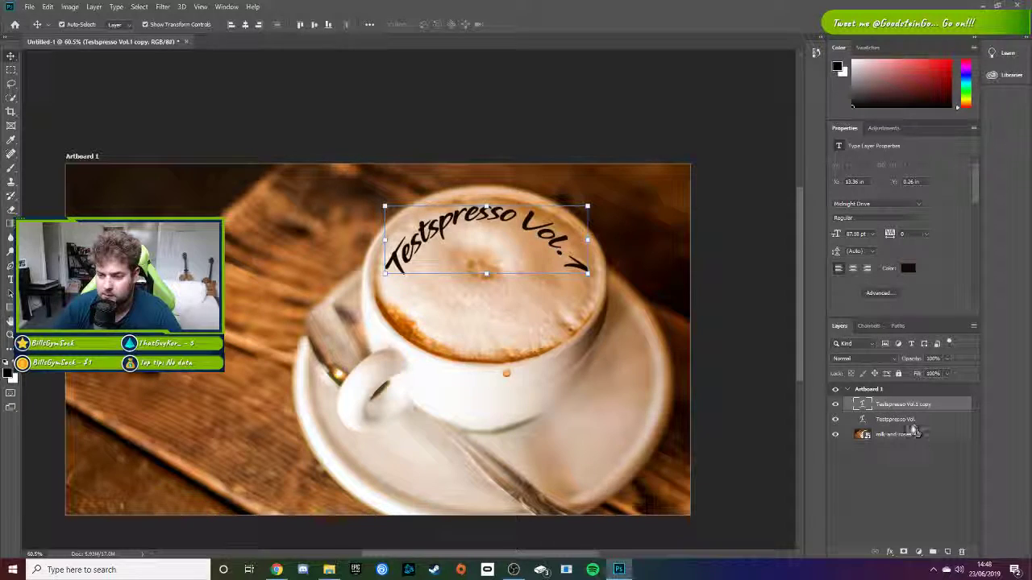
Step: Replace the duplicated title's text with "Kazaar" and move it below the title, near the middle of the foam
double_click(550, 235)
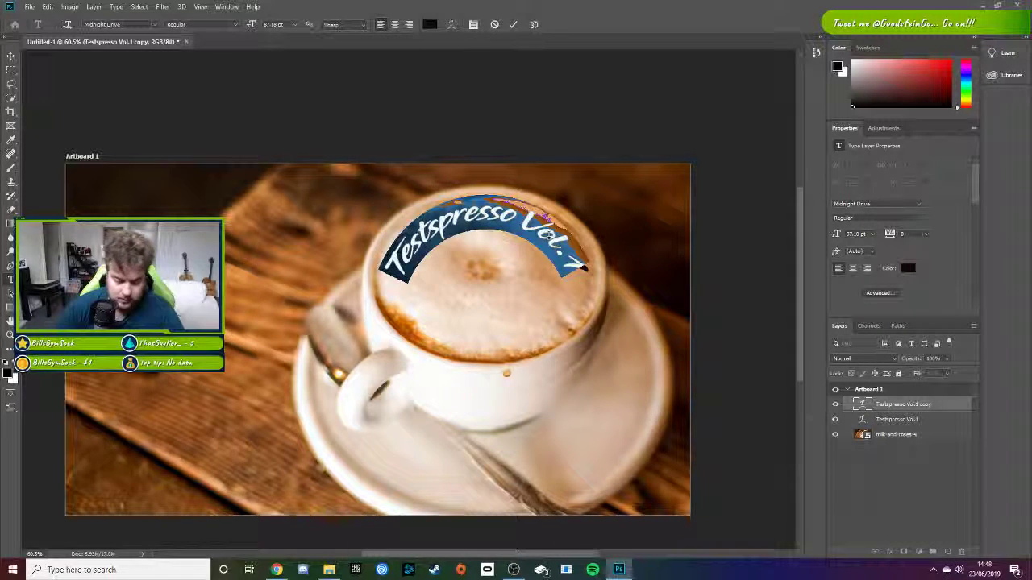
text(Jazzaar)
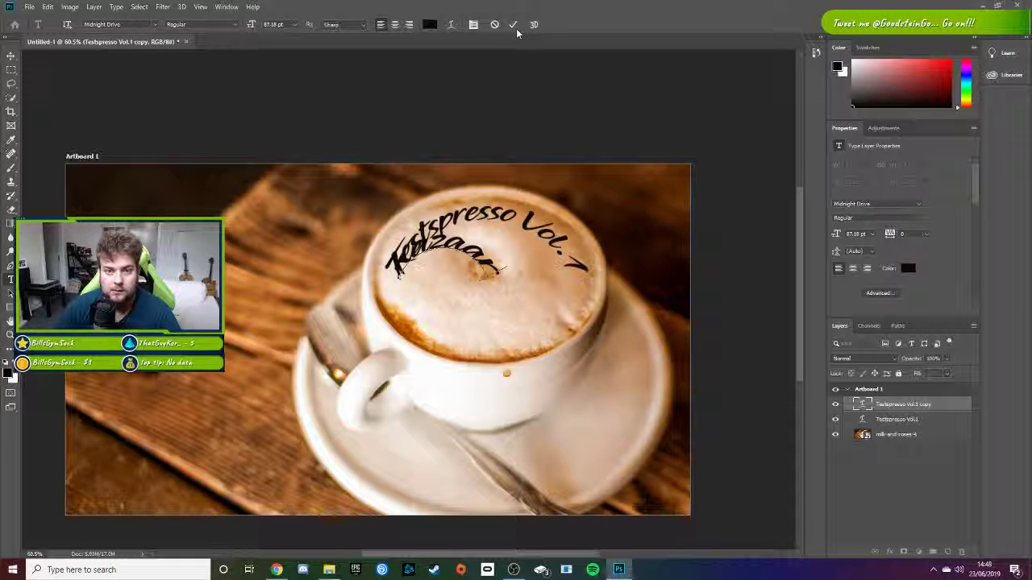
click(514, 26)
key(v)
drag(473, 251, 513, 293)
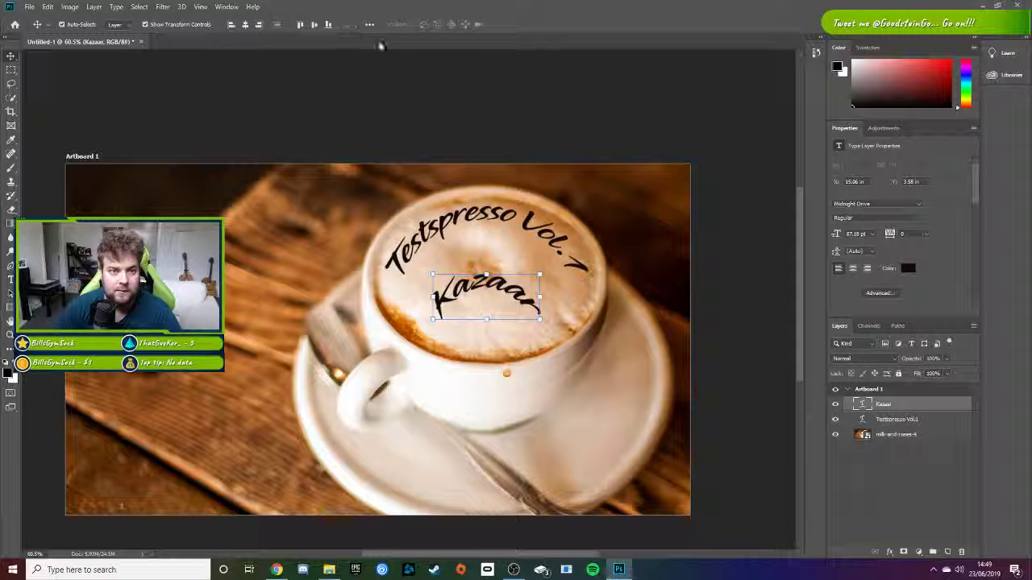
Step: Set the Arc warp bend of the "Kazaar" text to -73% so it curves the opposite way
double_click(500, 284)
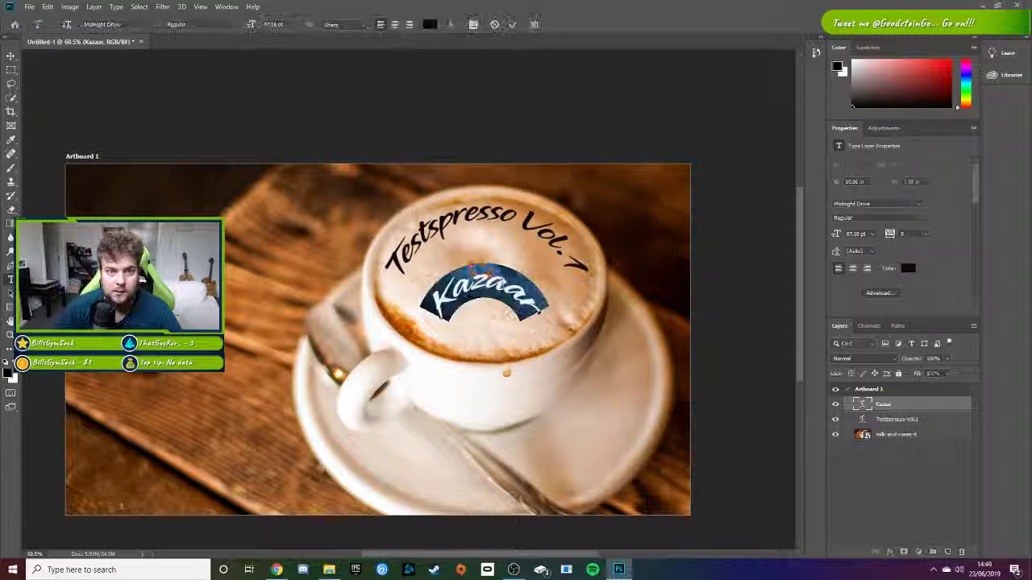
click(452, 25)
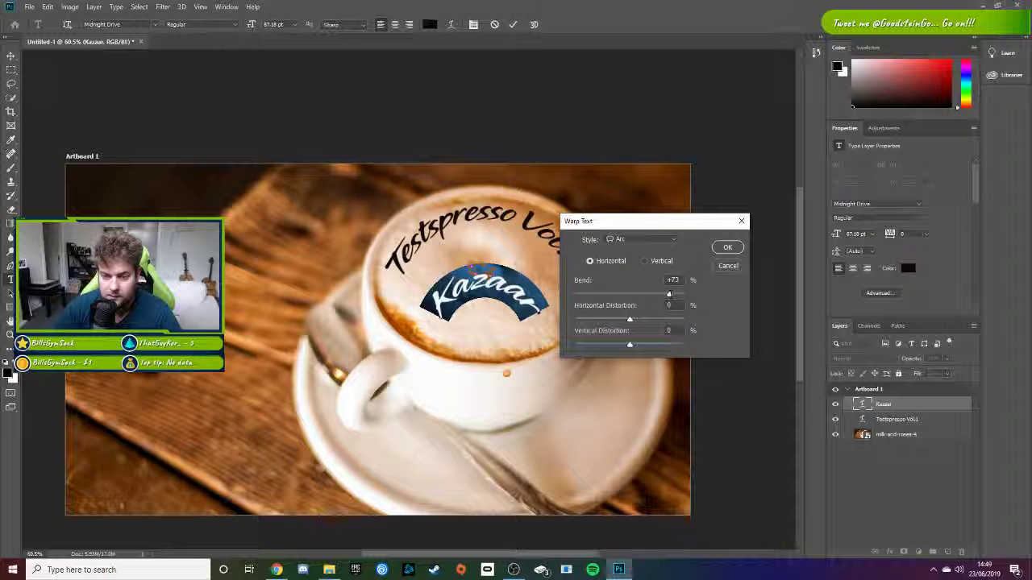
text(-73)
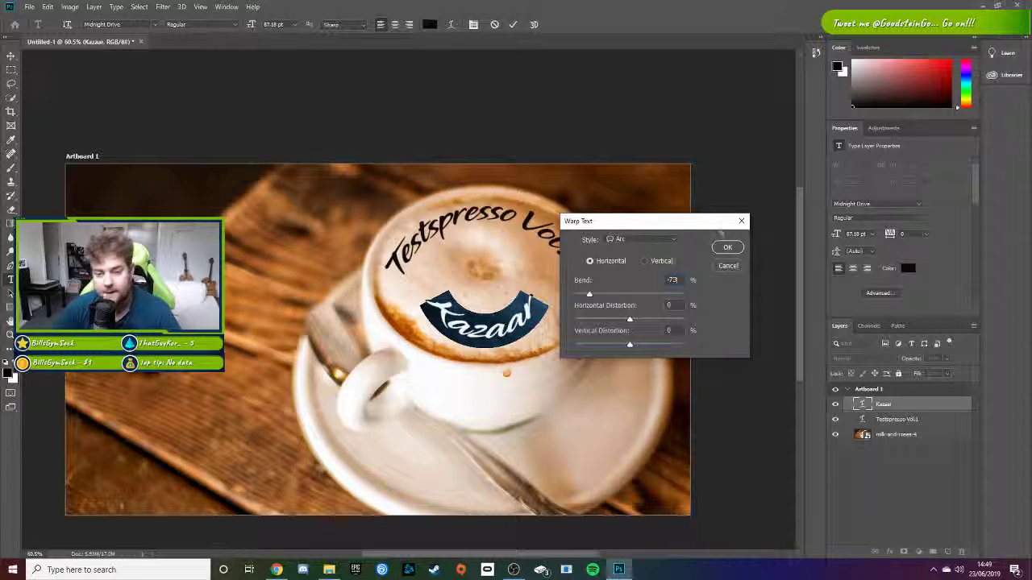
click(726, 249)
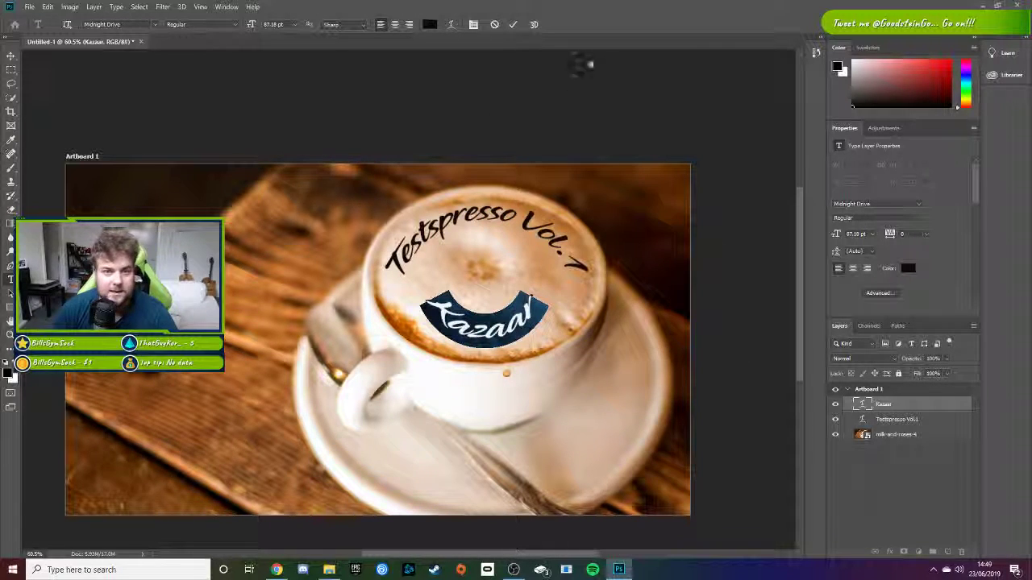
click(513, 25)
Step: Enlarge the "Kazaar" text and fit it along the cup's lower rim, opposite the title
key(v)
drag(425, 316, 401, 312)
drag(527, 320, 596, 321)
drag(495, 285, 495, 287)
drag(521, 320, 522, 308)
drag(587, 333, 523, 327)
click(751, 348)
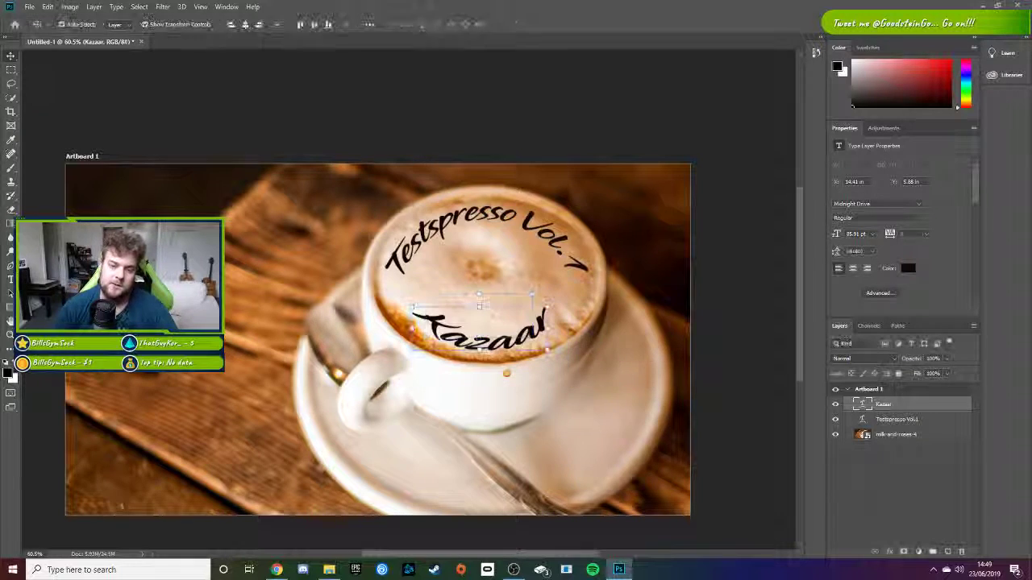
click(751, 348)
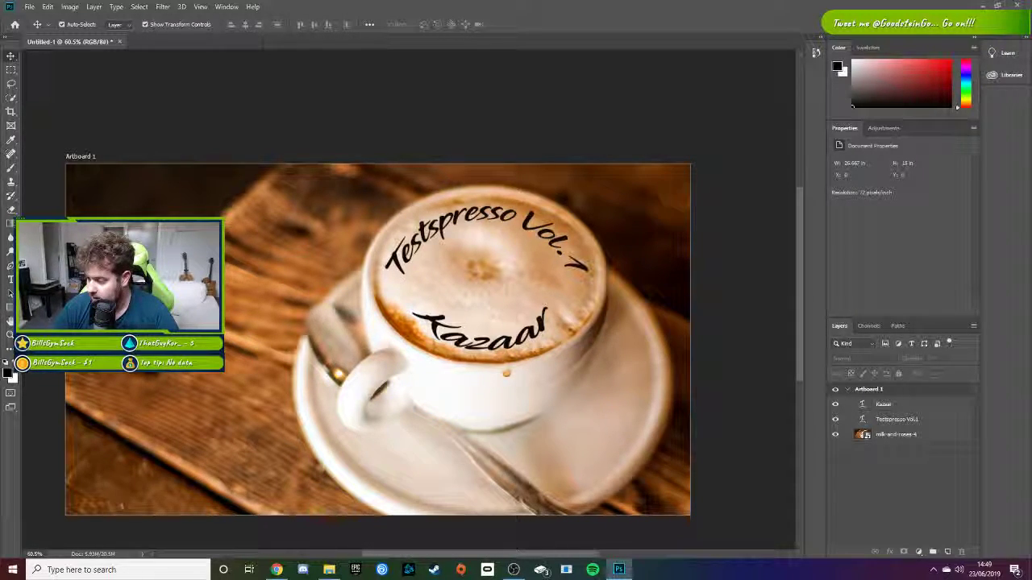
Step: Place the black N logo image from the file browser into the thumbnail document
key(alt+Tab)
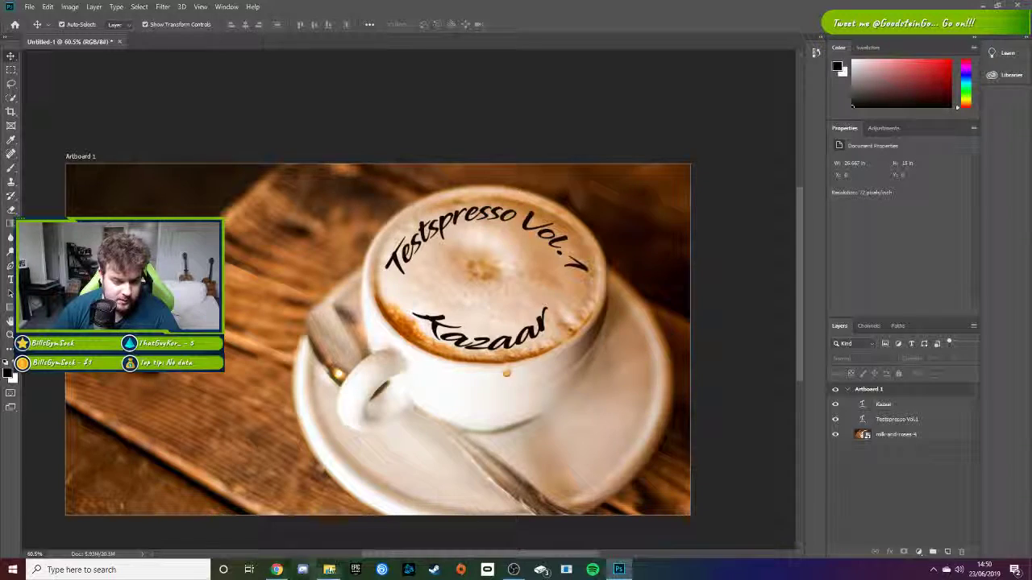
click(329, 570)
click(826, 287)
drag(216, 403, 216, 404)
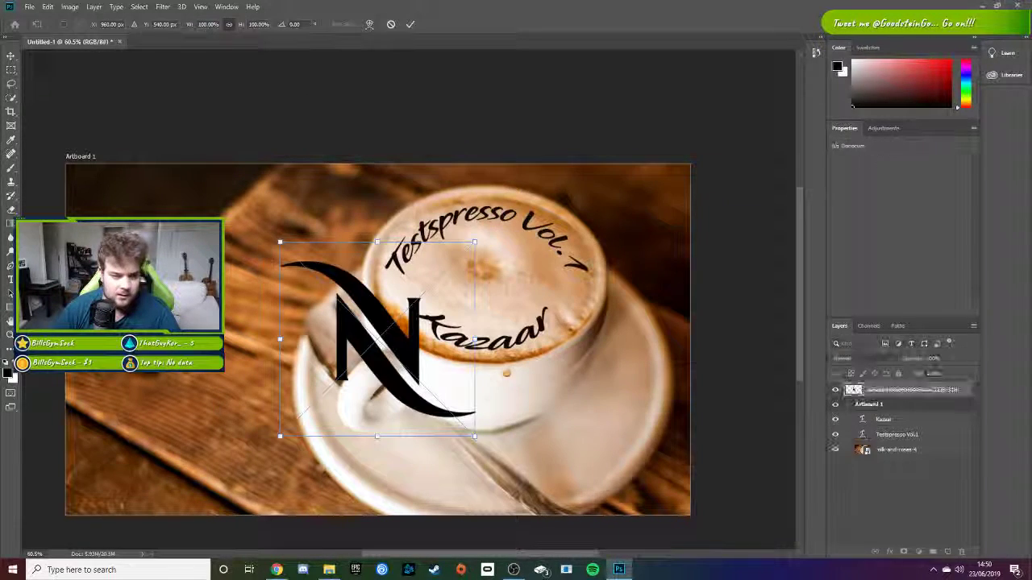
Step: Scale the N logo to about 36% and centre it on the foam between the title and "Kazaar"
drag(474, 242, 395, 322)
drag(380, 362, 528, 258)
drag(546, 215, 511, 276)
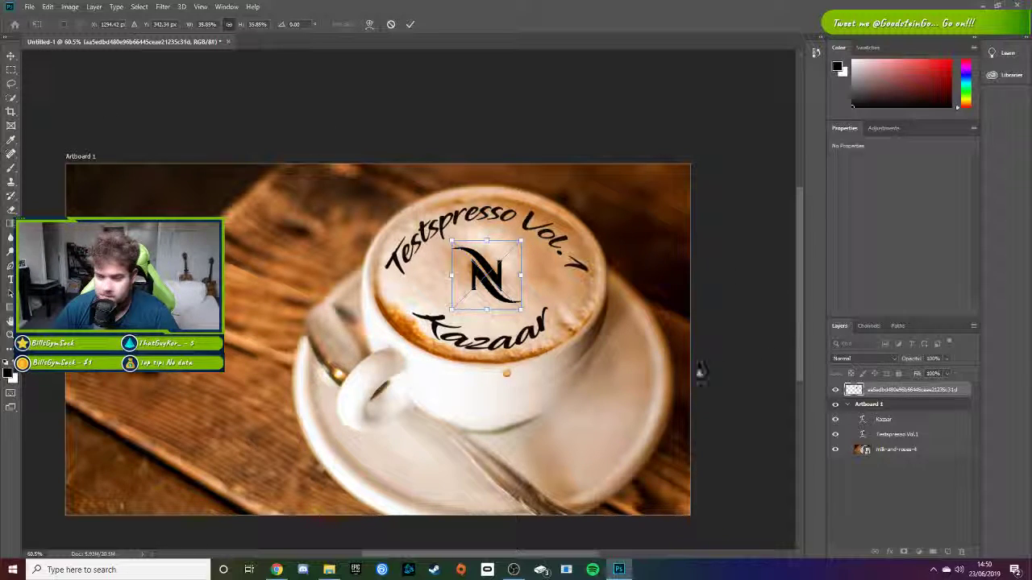
click(410, 25)
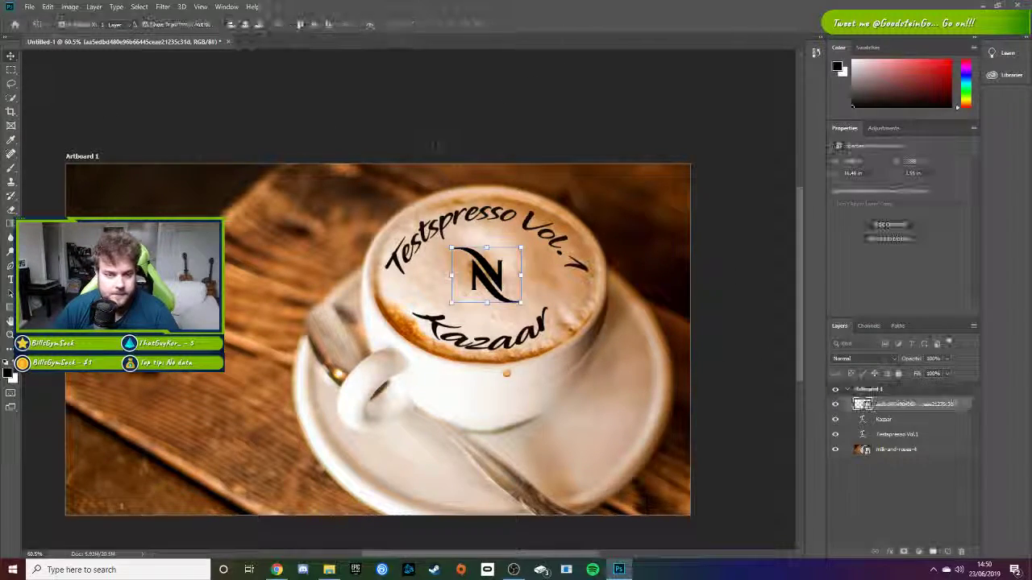
click(94, 7)
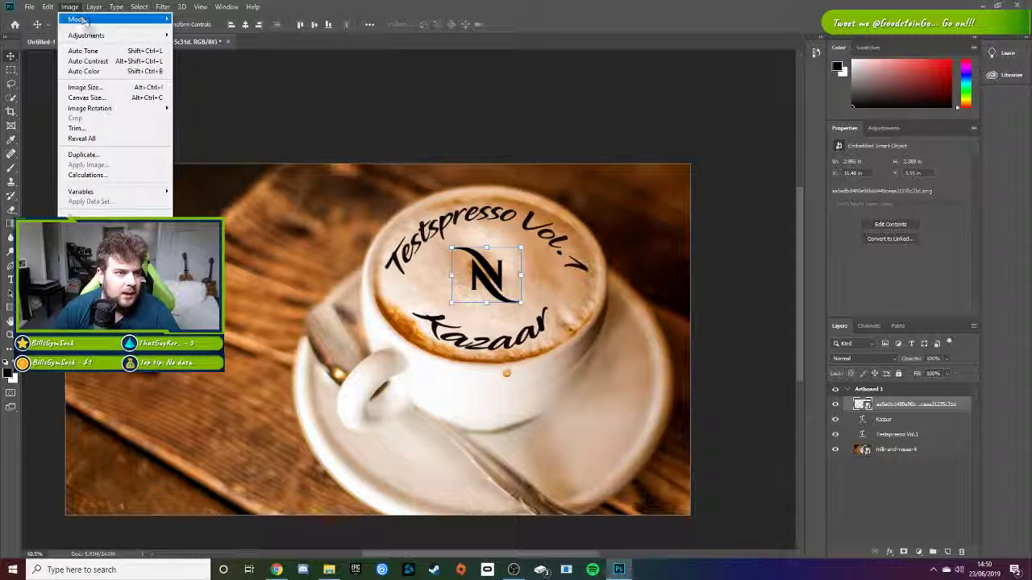
mouse_move(102, 39)
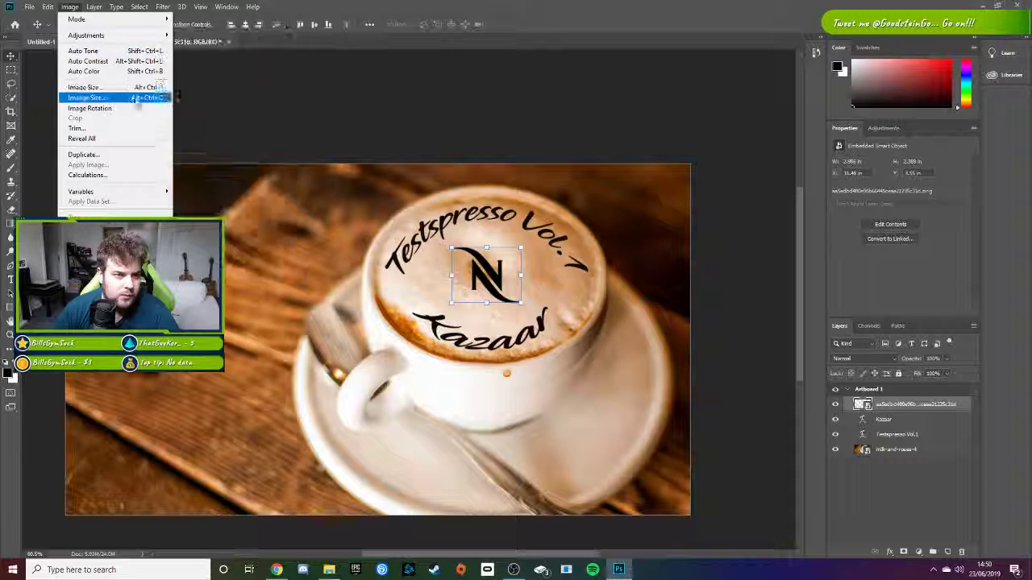
mouse_move(137, 109)
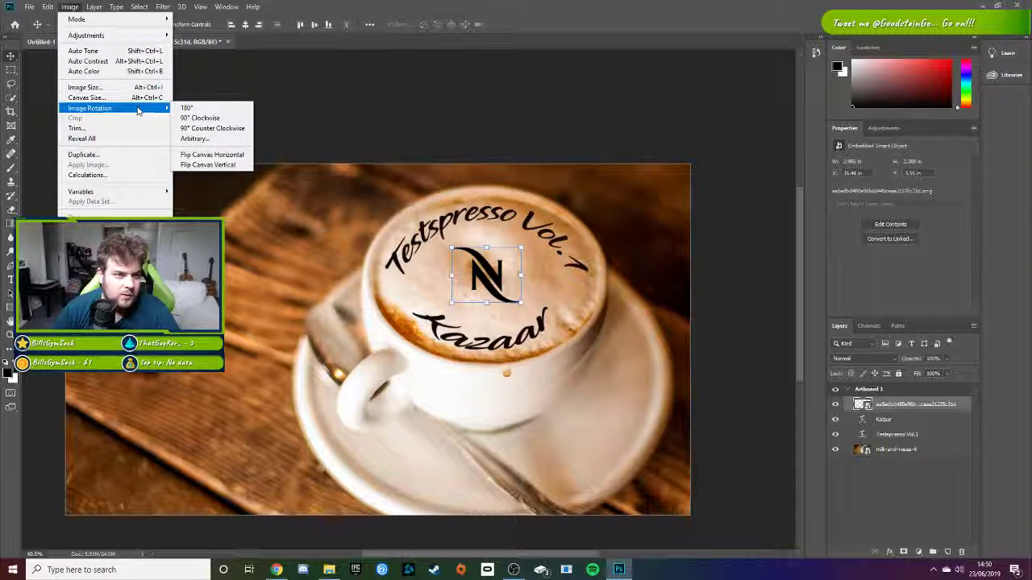
mouse_move(119, 23)
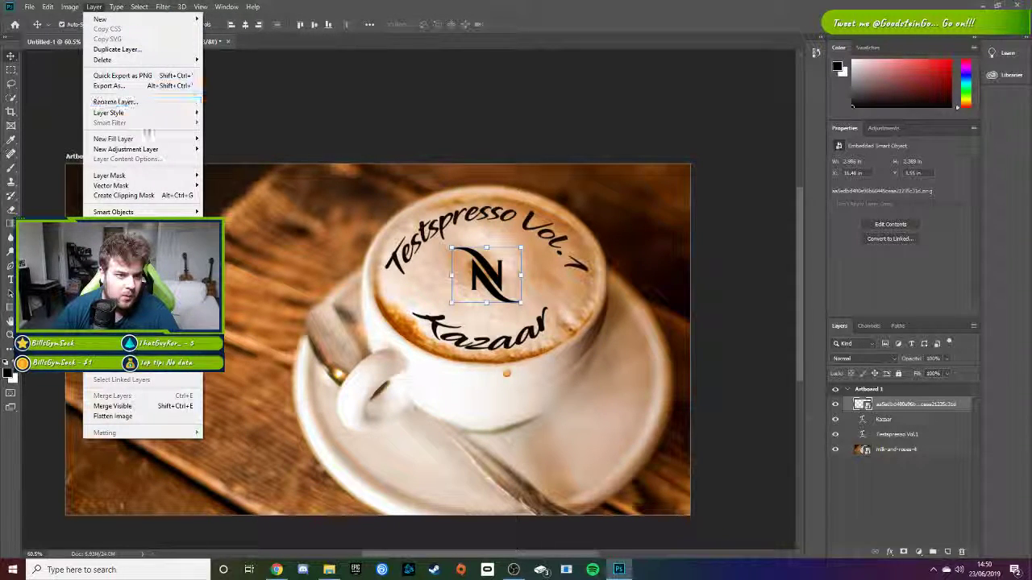
mouse_move(70, 7)
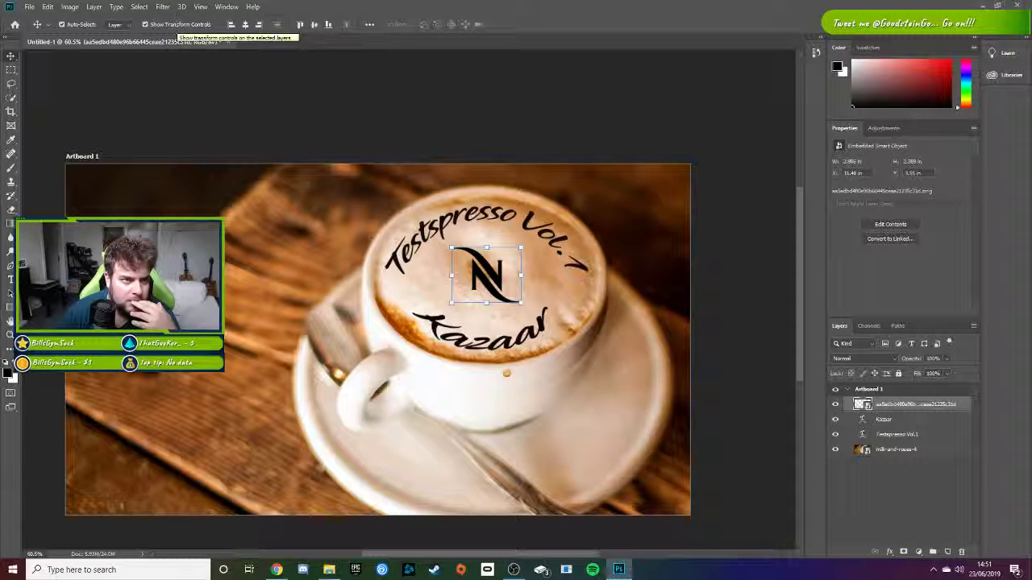
click(46, 25)
click(47, 25)
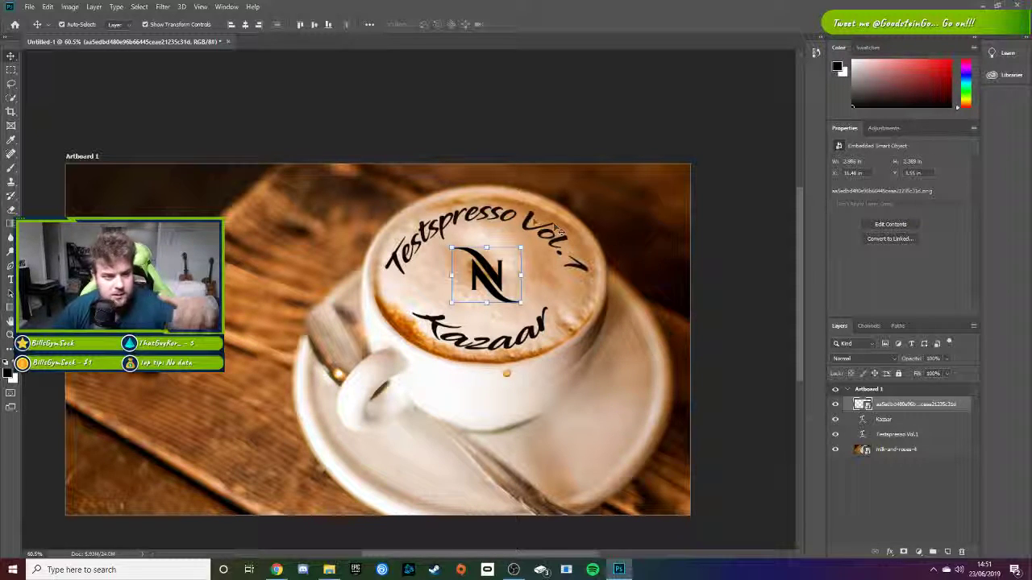
click(181, 8)
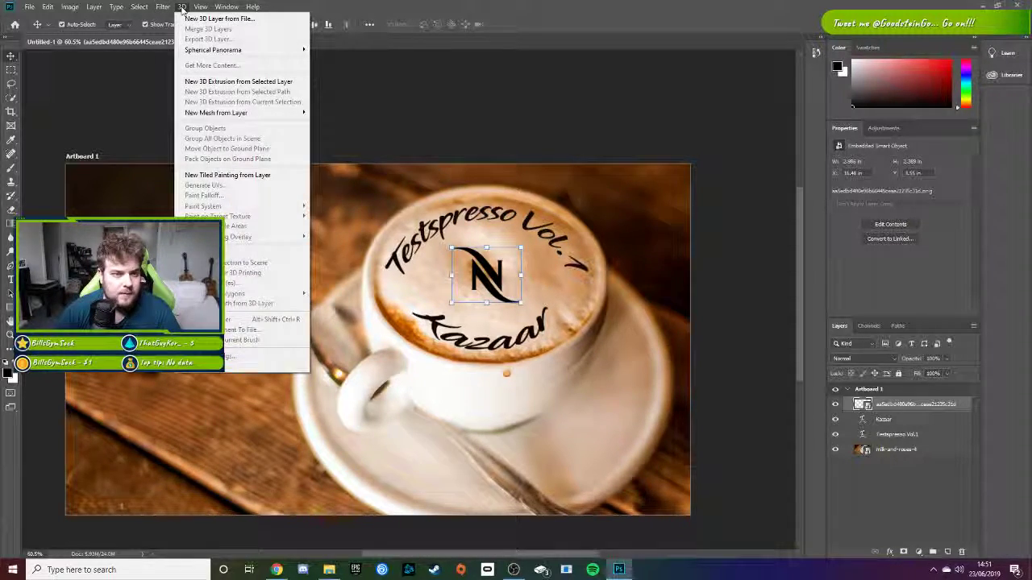
click(233, 19)
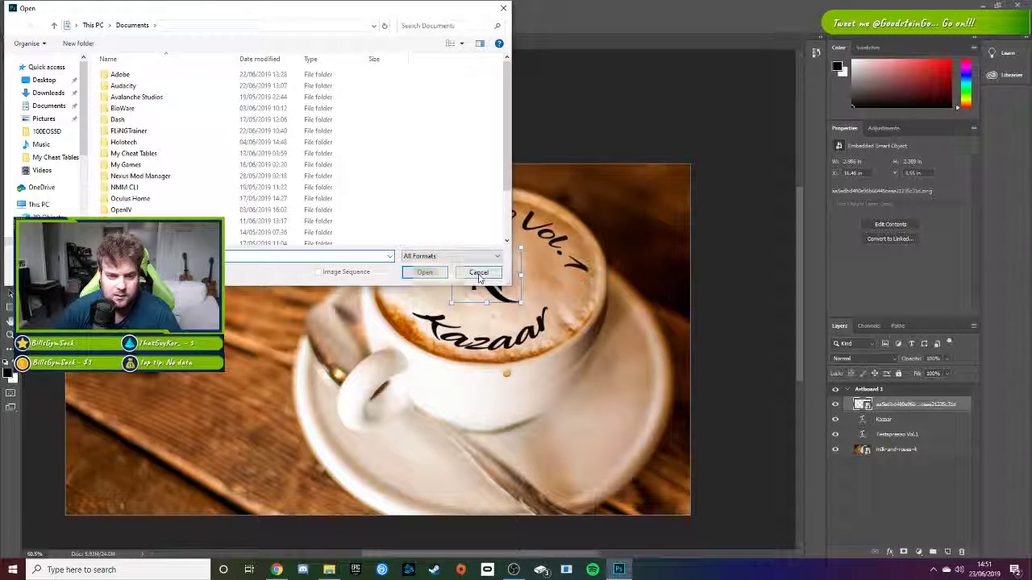
click(479, 273)
click(200, 7)
mouse_move(181, 6)
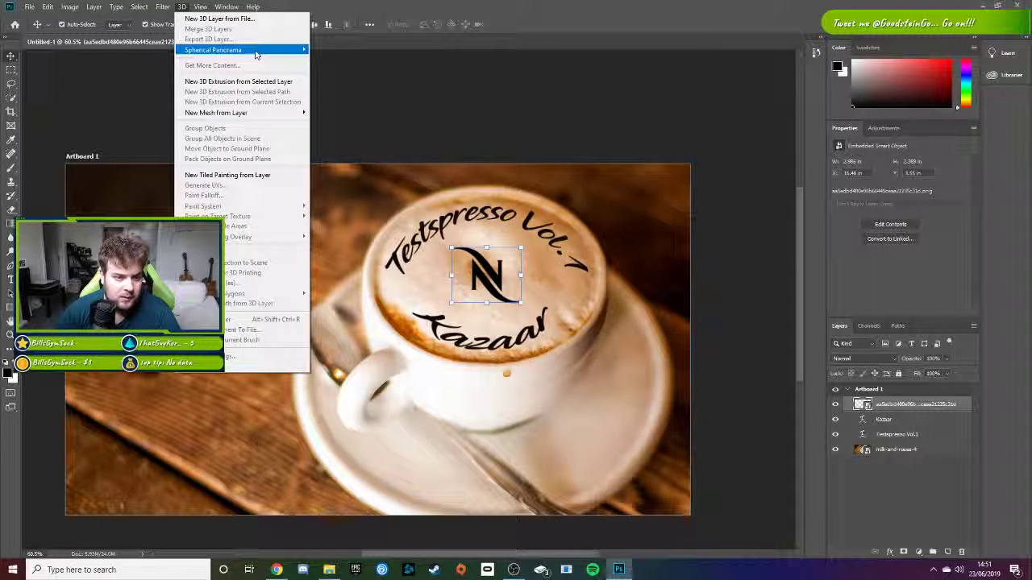
click(388, 139)
click(182, 7)
mouse_move(141, 9)
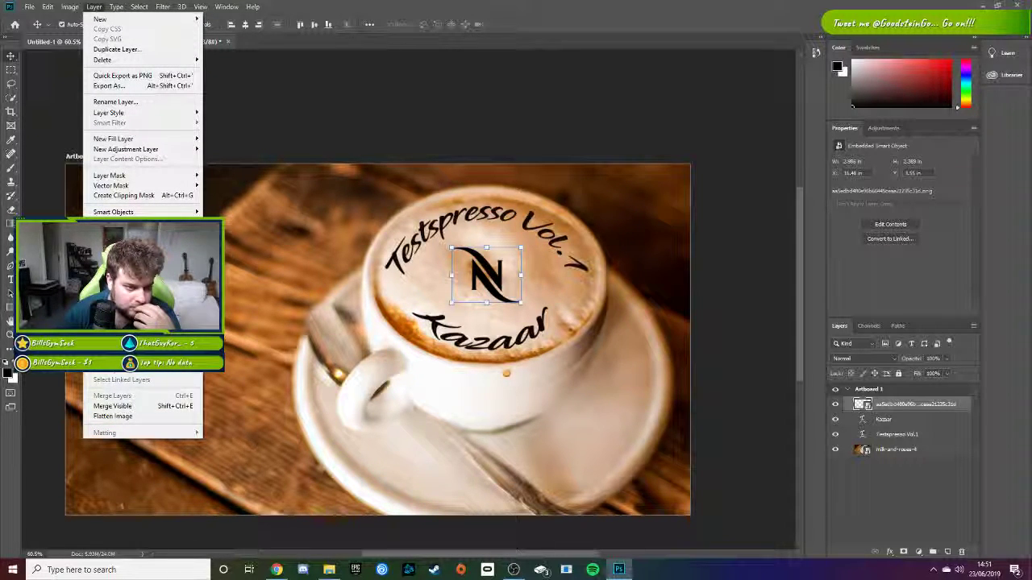
mouse_move(145, 301)
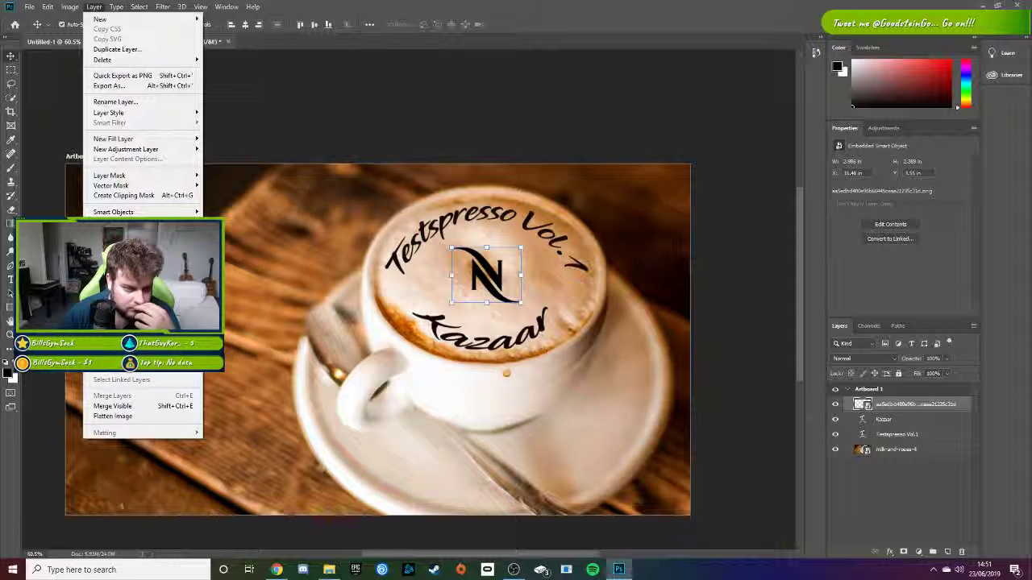
mouse_move(156, 213)
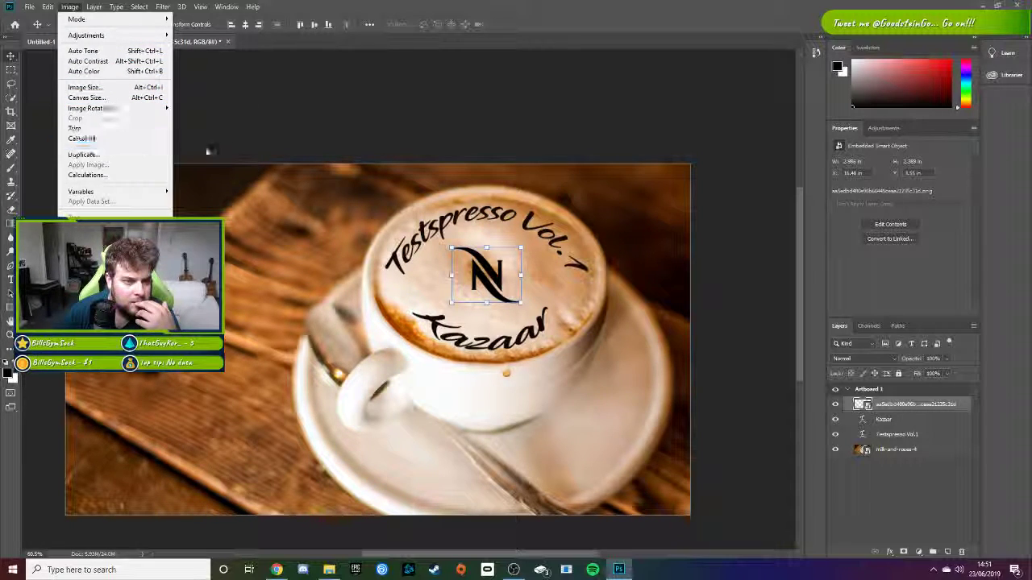
click(254, 140)
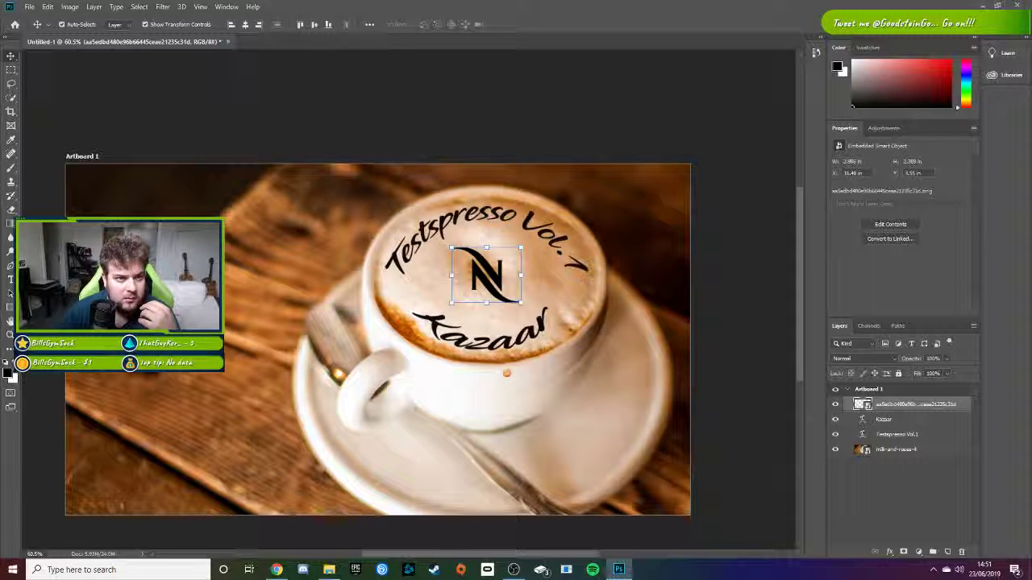
Step: Try a Perspective Warp plane drawn around the N logo, shift its corners toward the foam's outline, and reset the warp
click(48, 7)
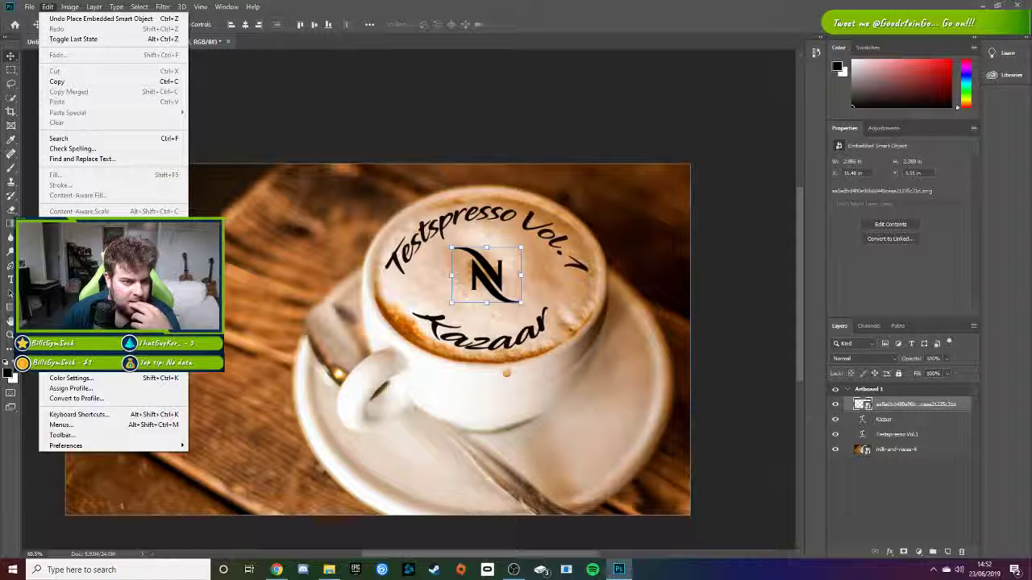
click(77, 232)
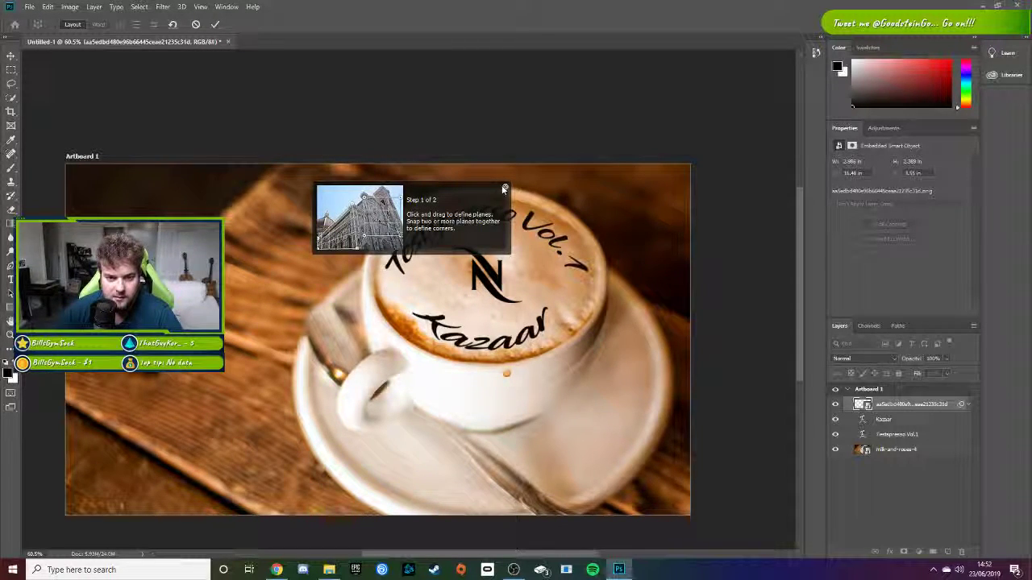
click(505, 187)
drag(506, 298, 553, 312)
key(ctrl+z)
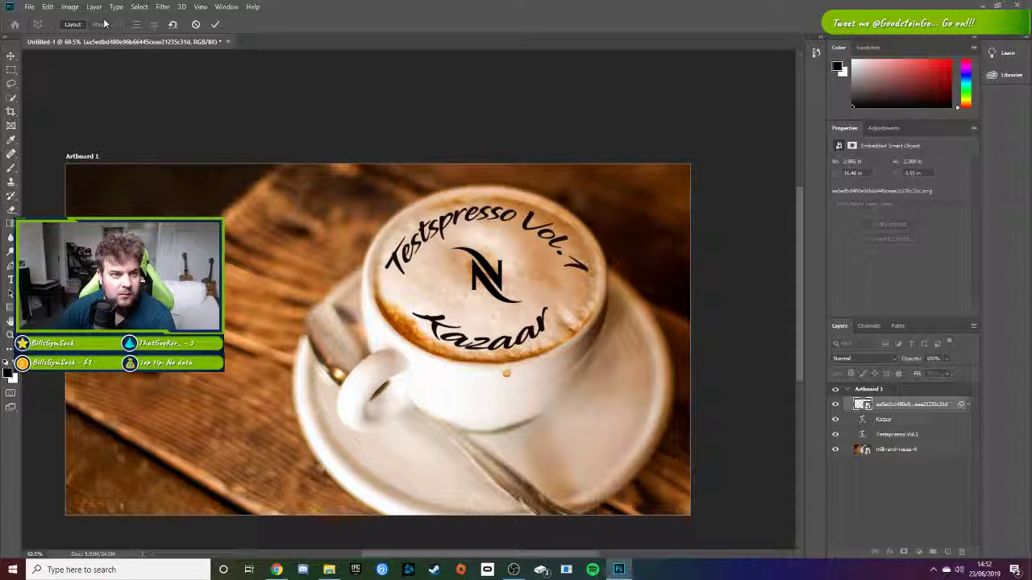
drag(434, 216, 583, 361)
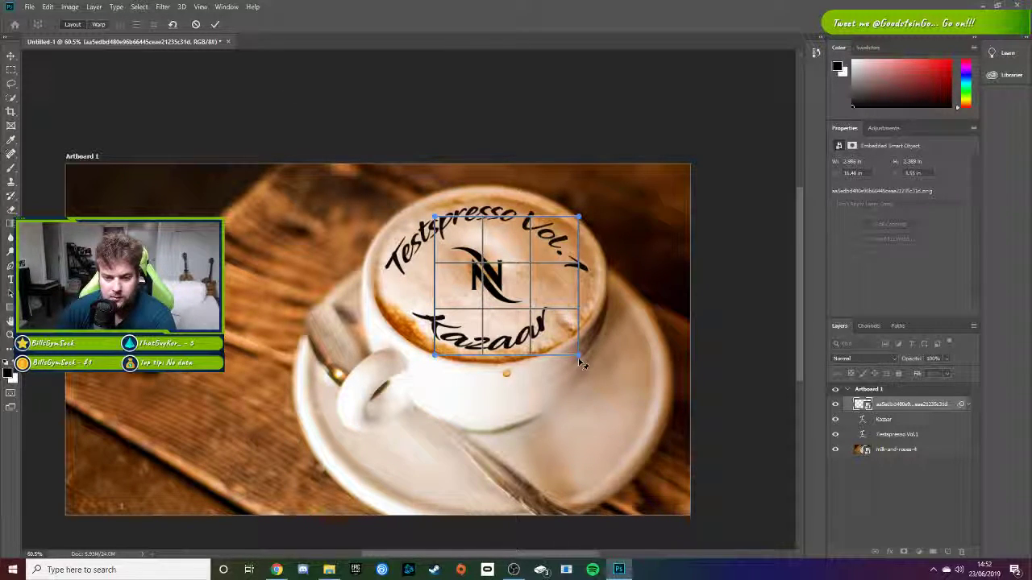
drag(582, 356, 582, 363)
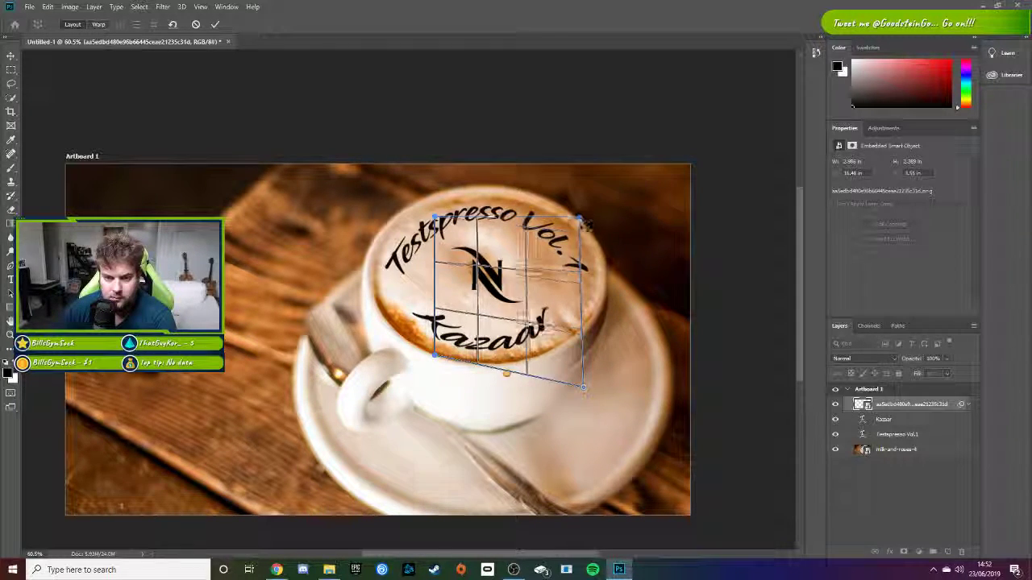
drag(583, 259, 562, 242)
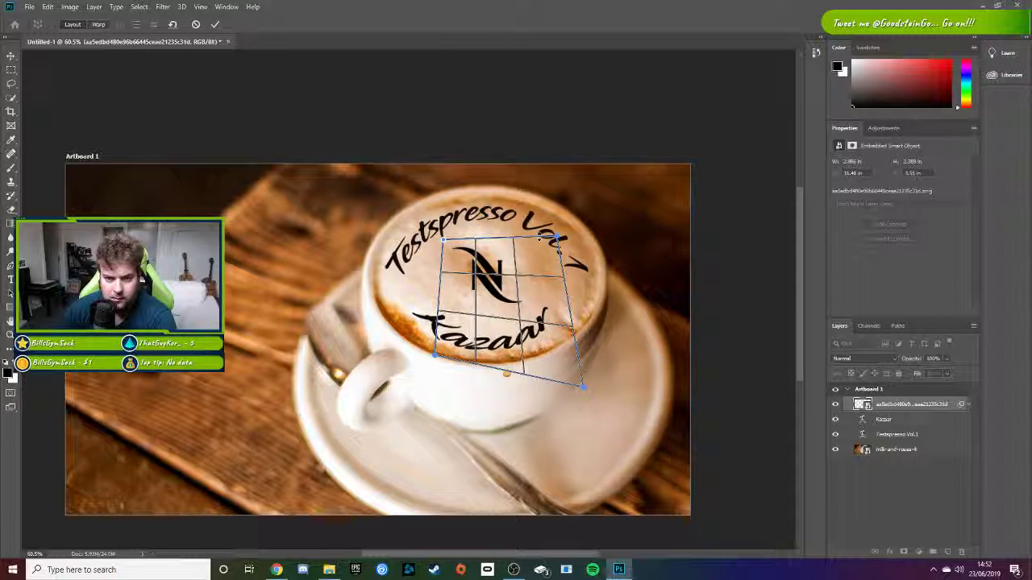
drag(441, 360, 433, 382)
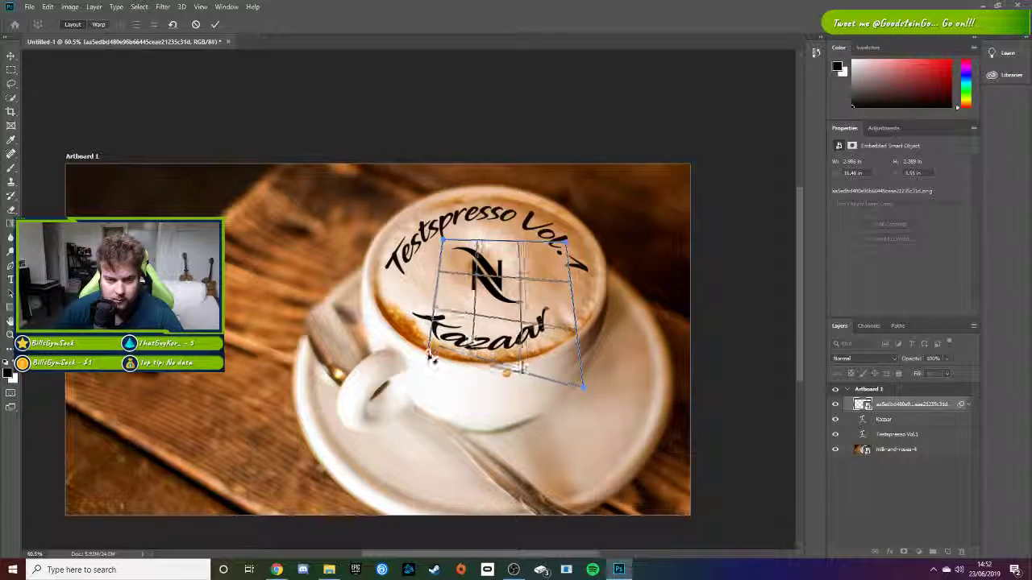
drag(407, 385, 395, 313)
drag(585, 392, 580, 373)
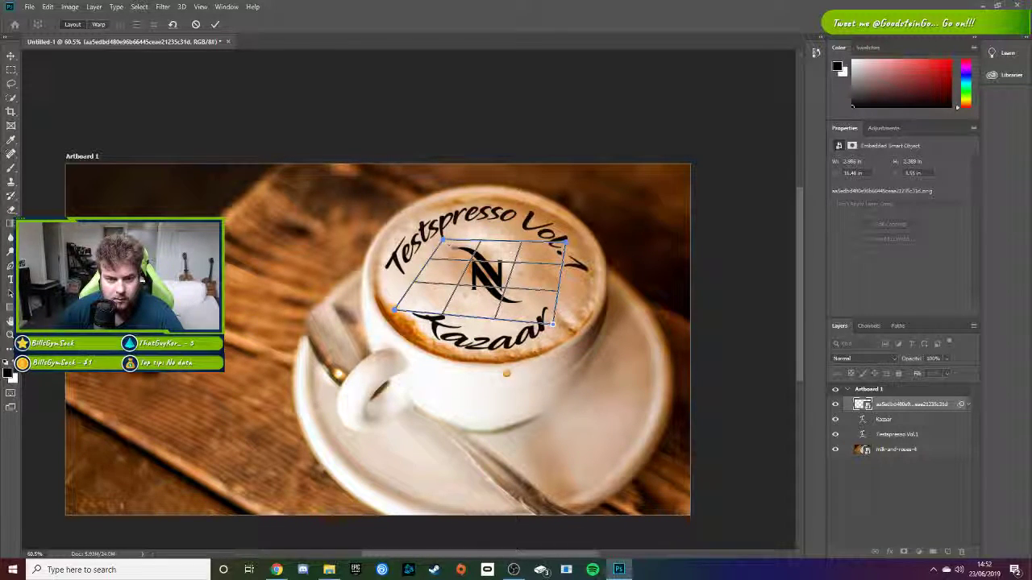
click(172, 26)
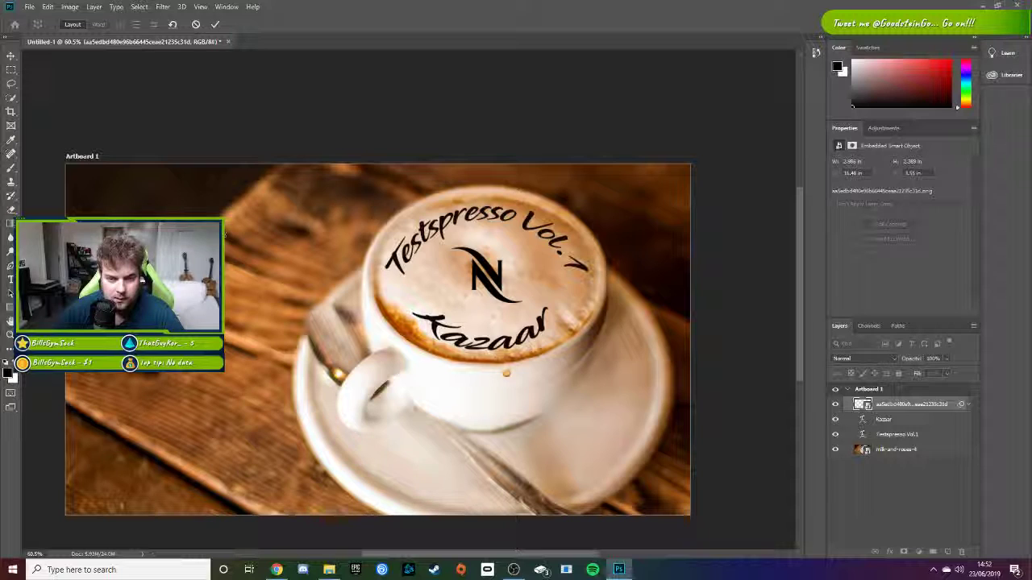
Step: Try a Perspective Warp on the N logo with a larger plane fitted to the cup's foam, and undo it
drag(338, 165, 649, 421)
drag(339, 166, 401, 208)
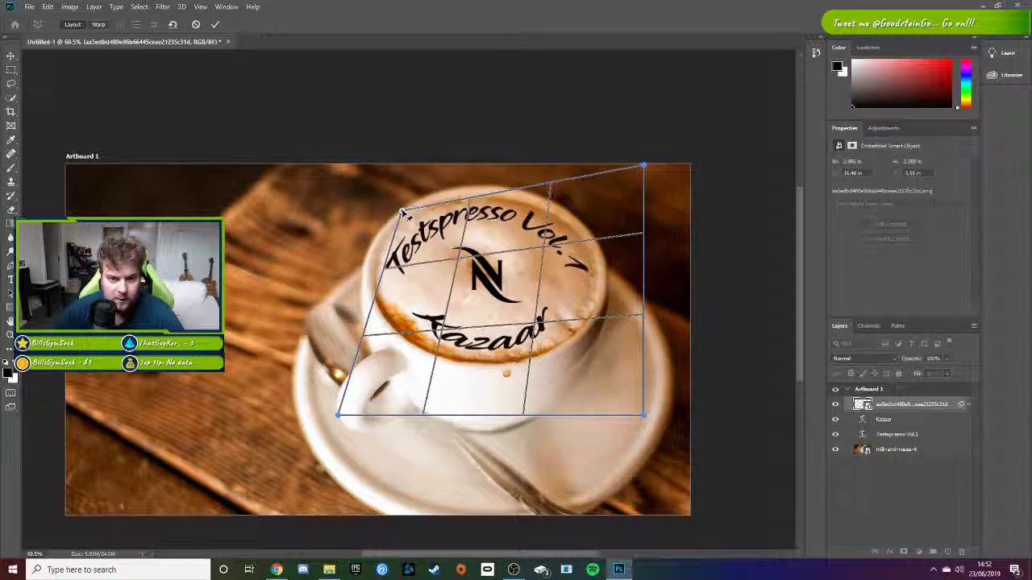
drag(643, 166, 569, 218)
drag(338, 416, 387, 327)
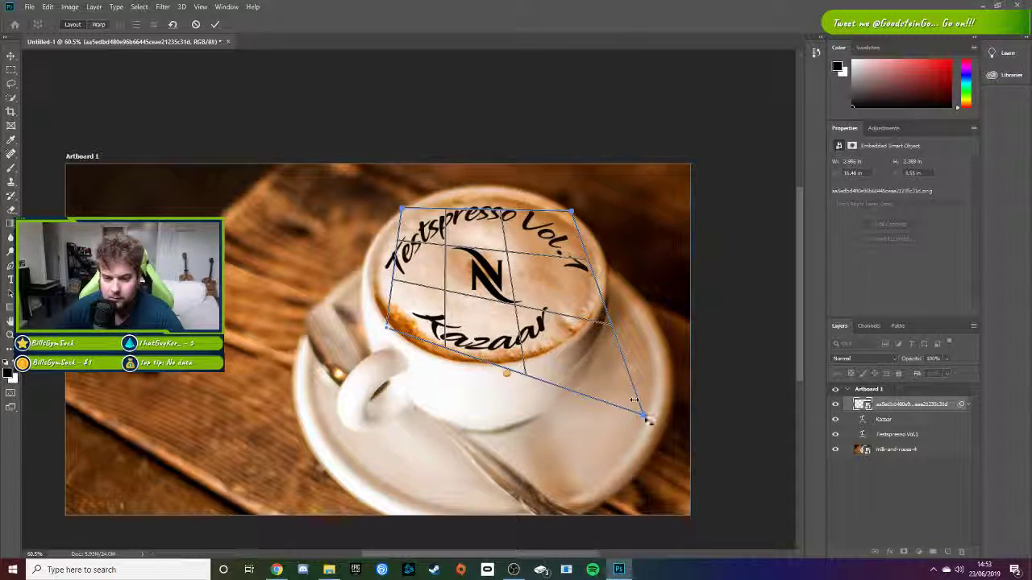
drag(649, 420, 590, 337)
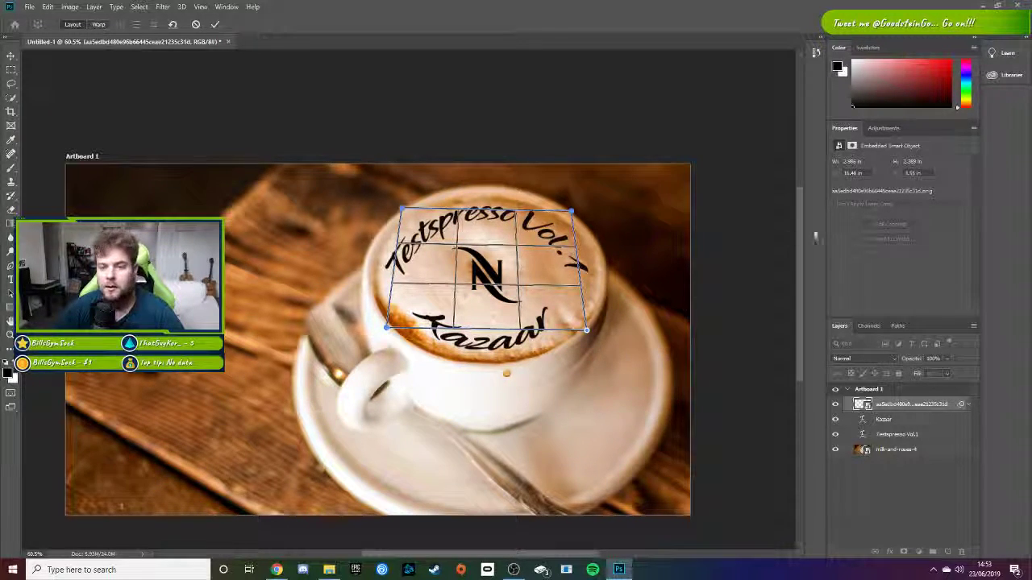
click(214, 24)
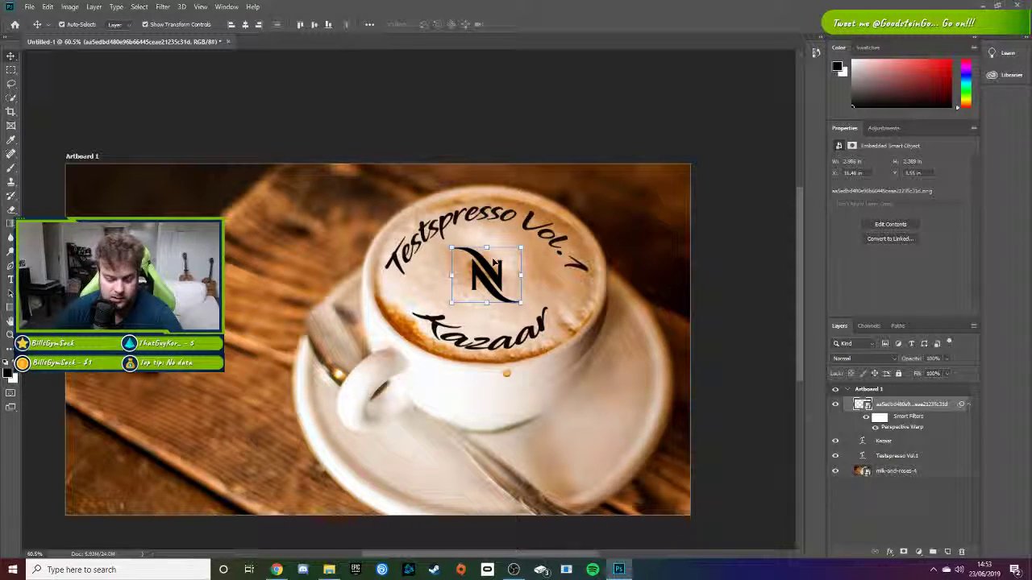
key(ctrl)
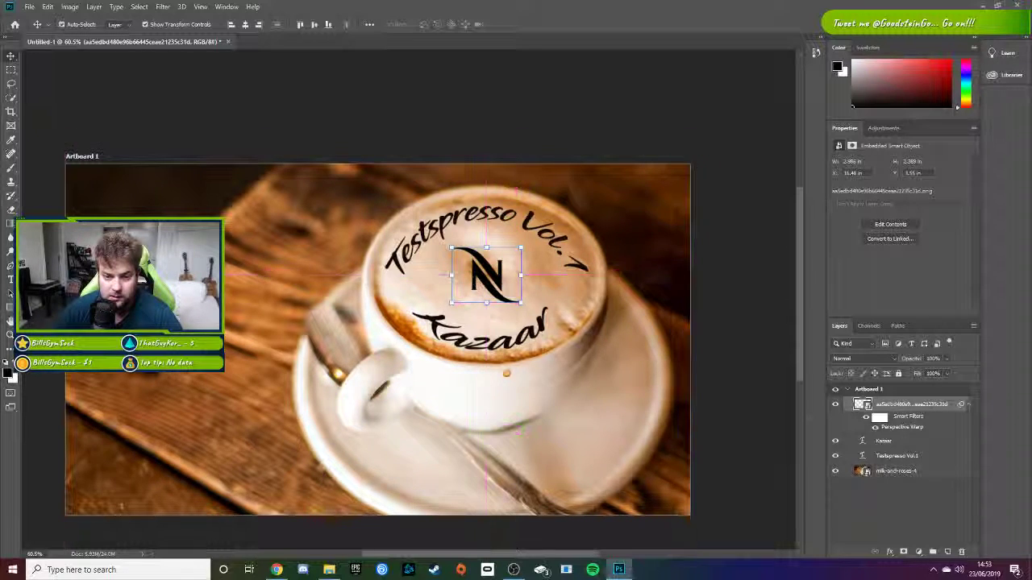
key(ctrl+z)
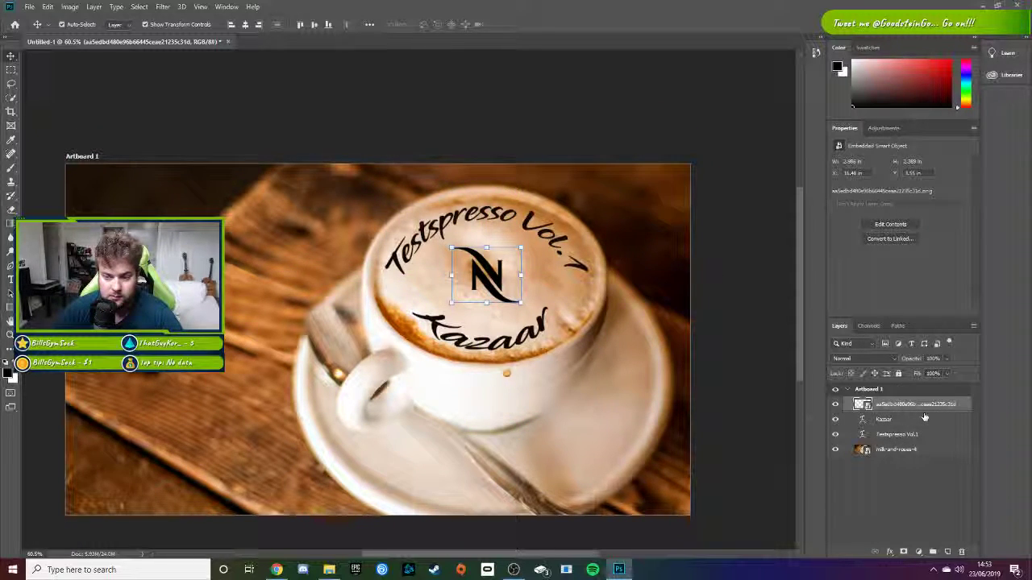
click(910, 419)
click(903, 407)
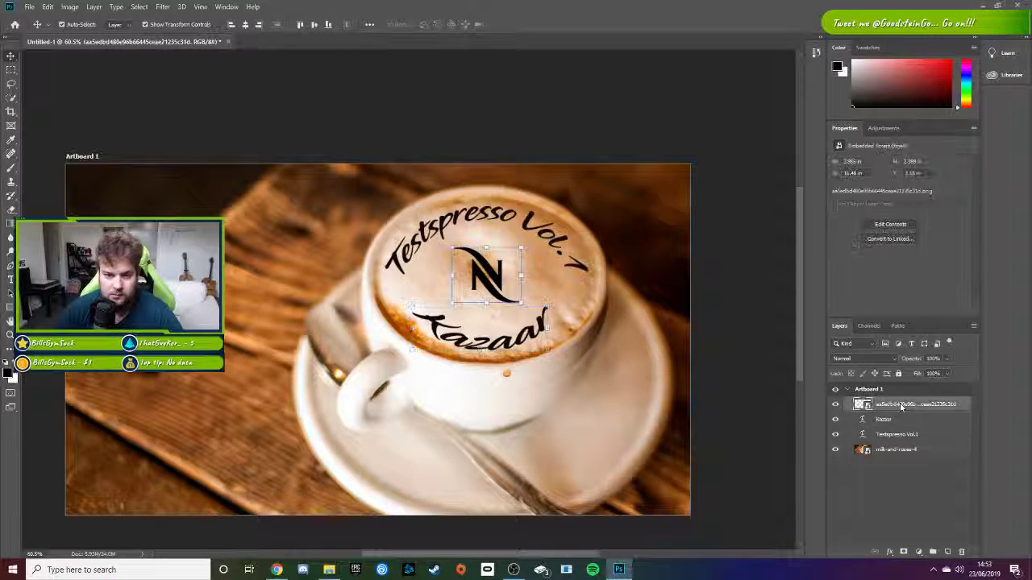
click(47, 6)
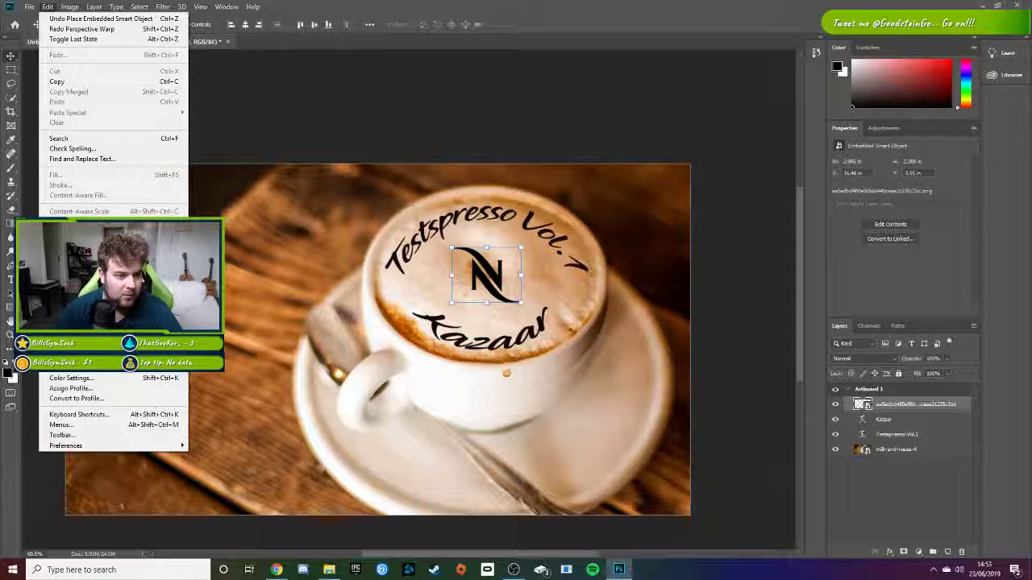
mouse_move(81, 252)
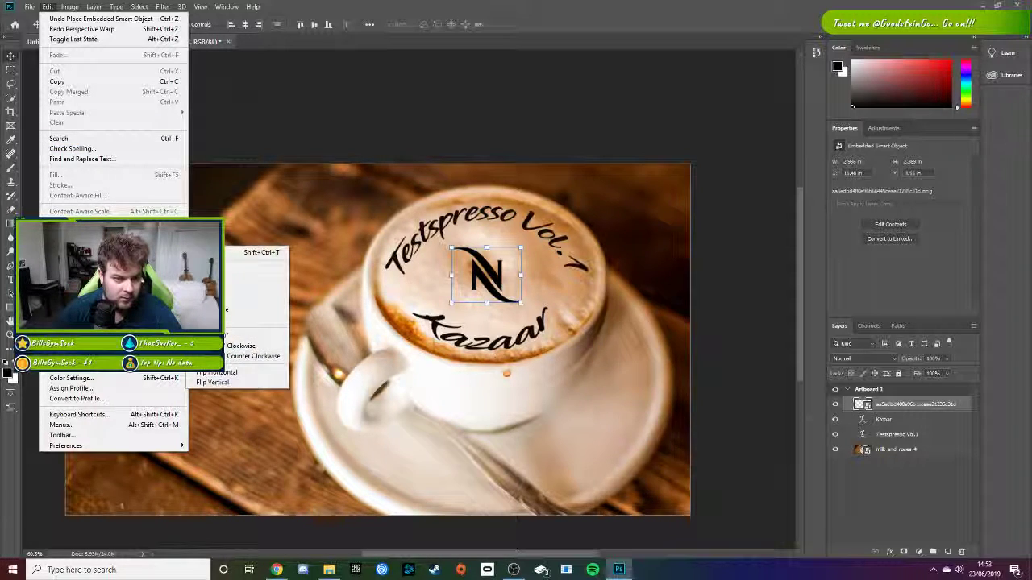
click(261, 311)
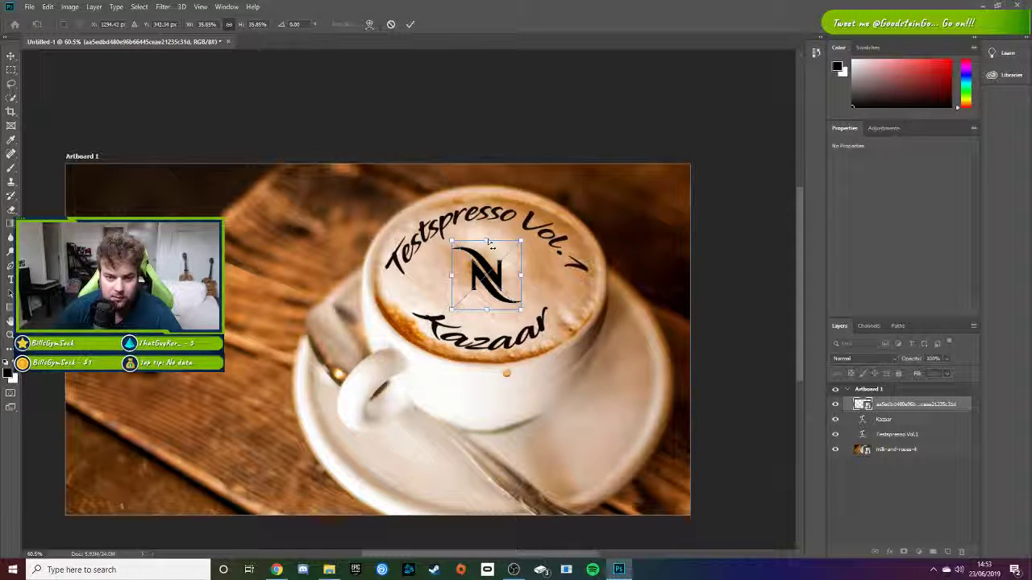
drag(453, 242, 491, 244)
key(ctrl+z)
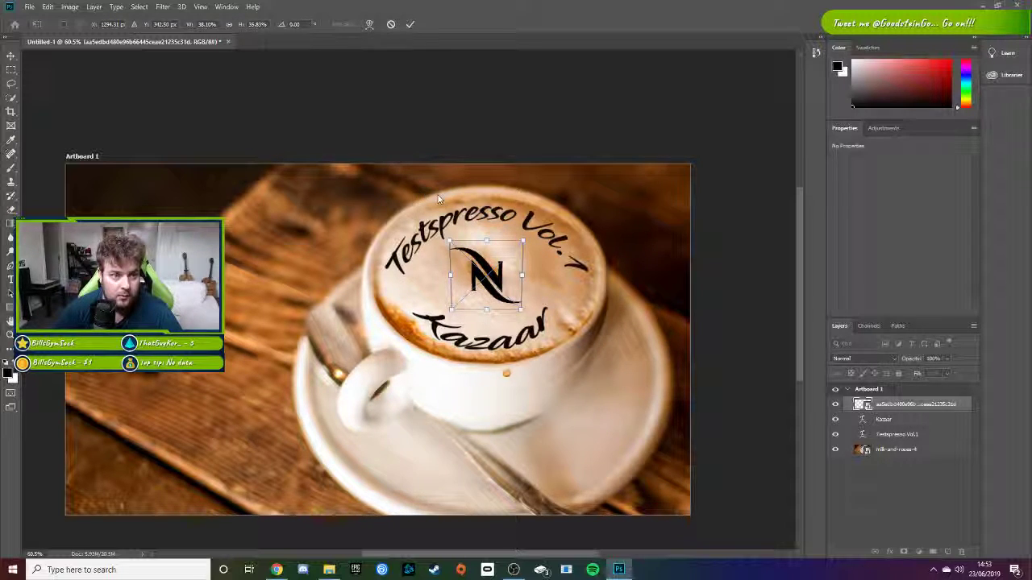
drag(487, 240, 492, 240)
key(ctrl+z)
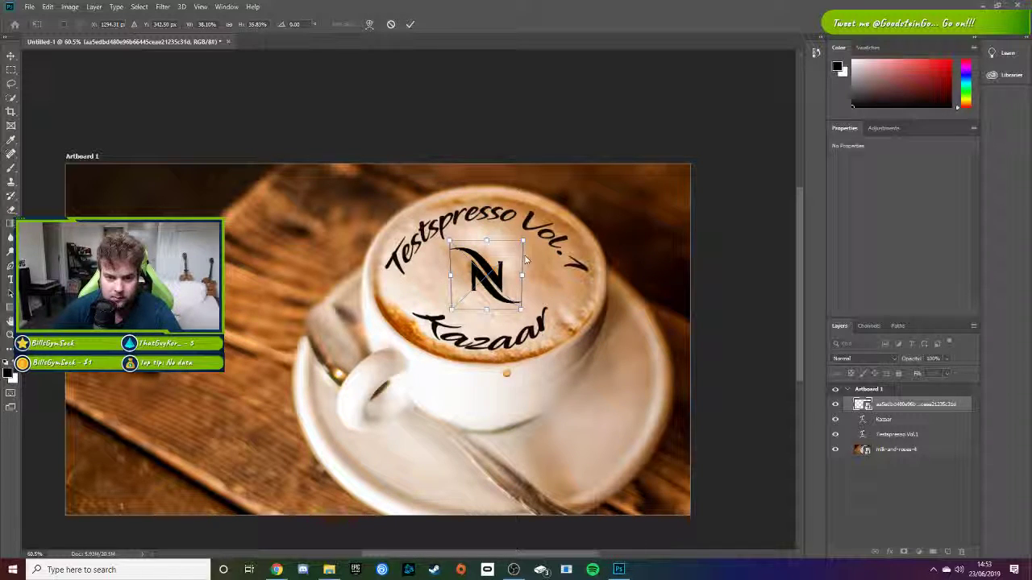
click(391, 24)
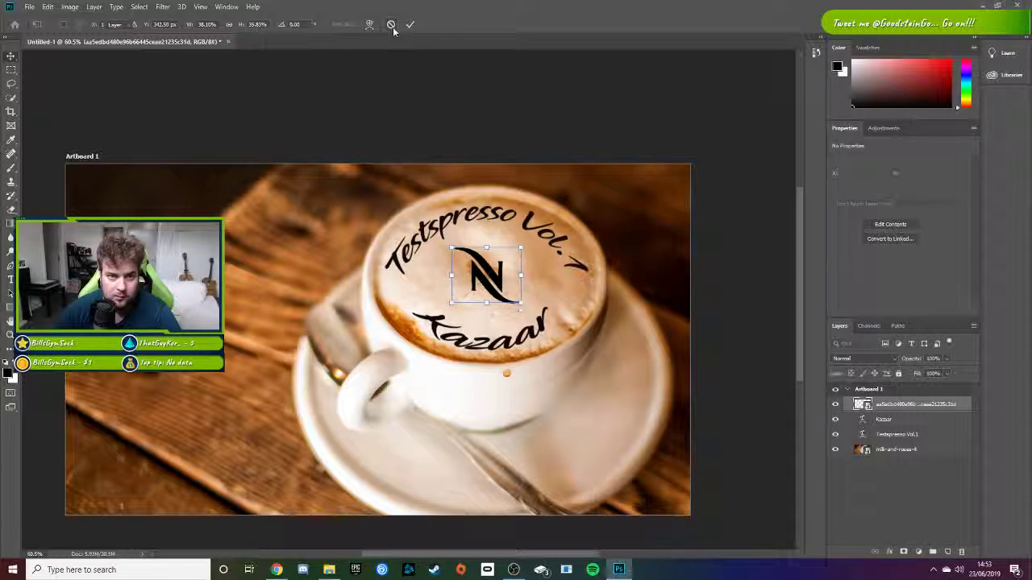
Step: Apply a Perspective transform to the N logo, widening it to about 60% with its lower edge slightly wider than its upper edge
click(48, 7)
mouse_move(162, 253)
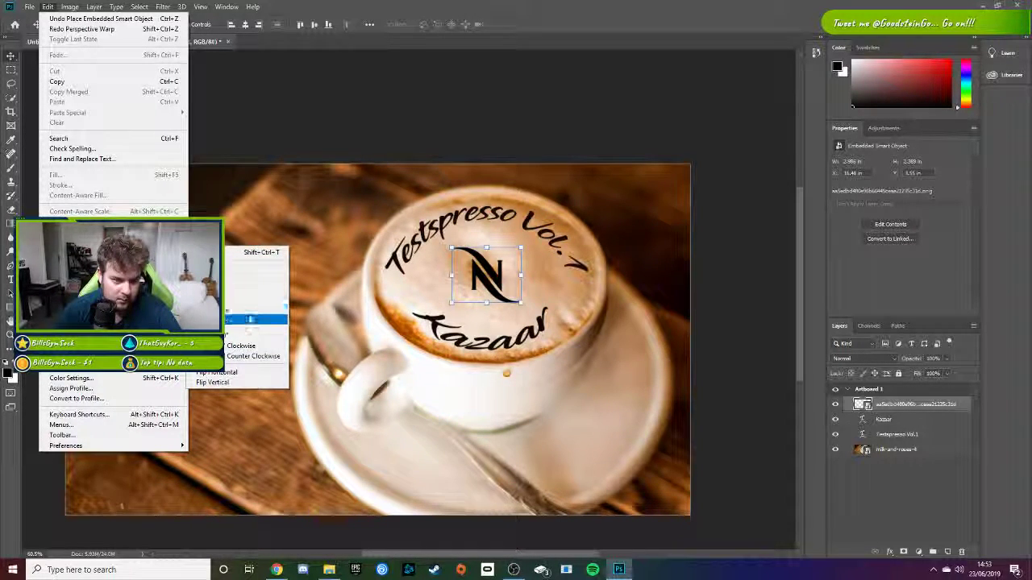
click(250, 309)
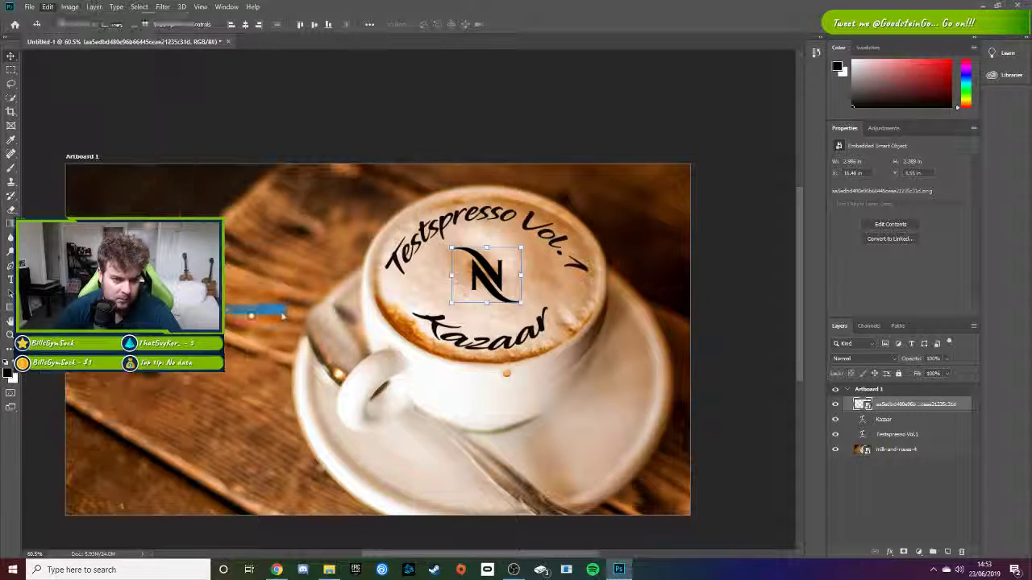
mouse_move(448, 242)
mouse_down()
mouse_move(421, 214)
mouse_move(452, 240)
mouse_move(447, 252)
mouse_move(433, 240)
mouse_up()
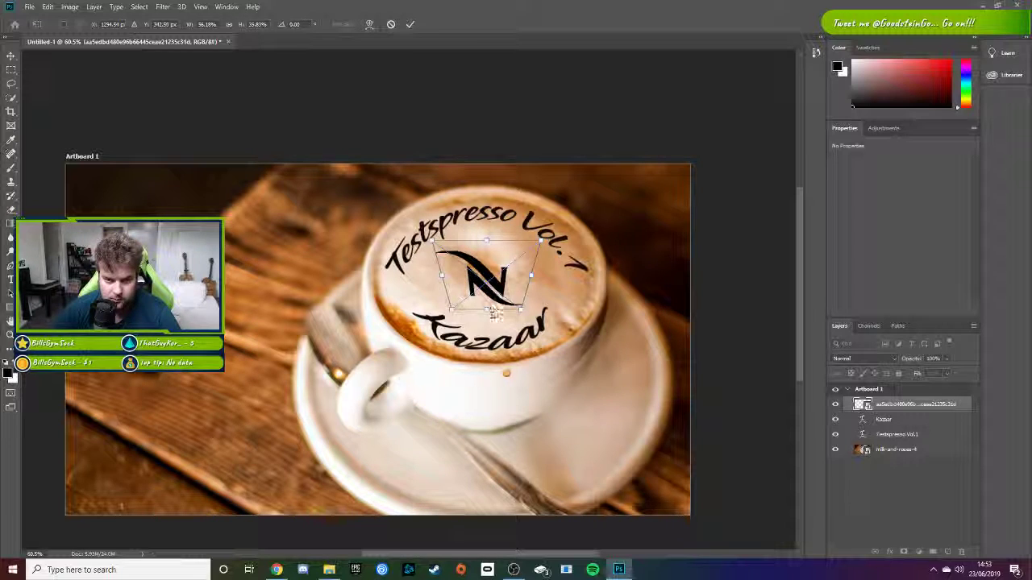
drag(491, 315, 494, 321)
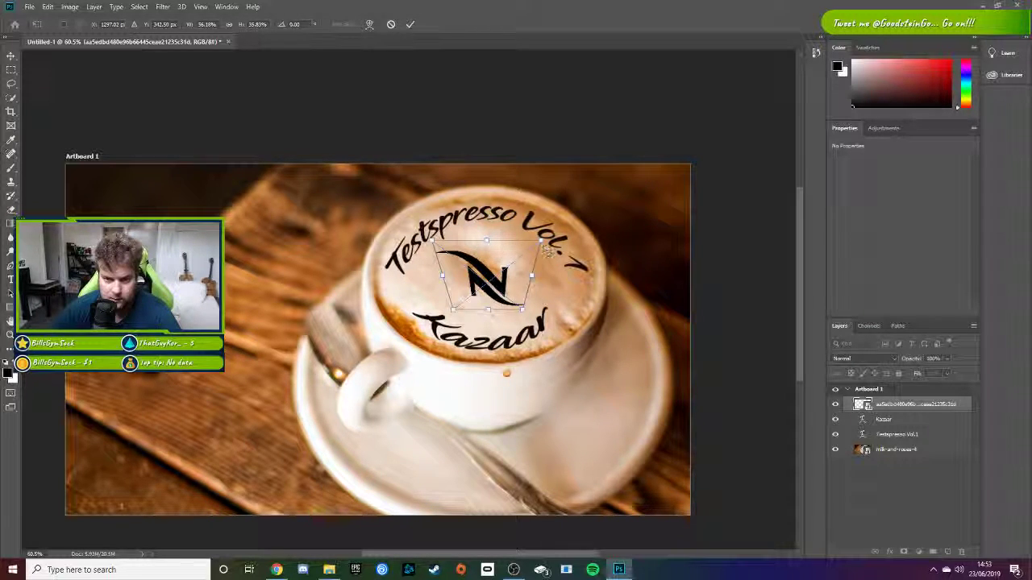
drag(539, 243, 515, 242)
drag(521, 310, 540, 311)
drag(515, 243, 528, 241)
drag(542, 312, 547, 303)
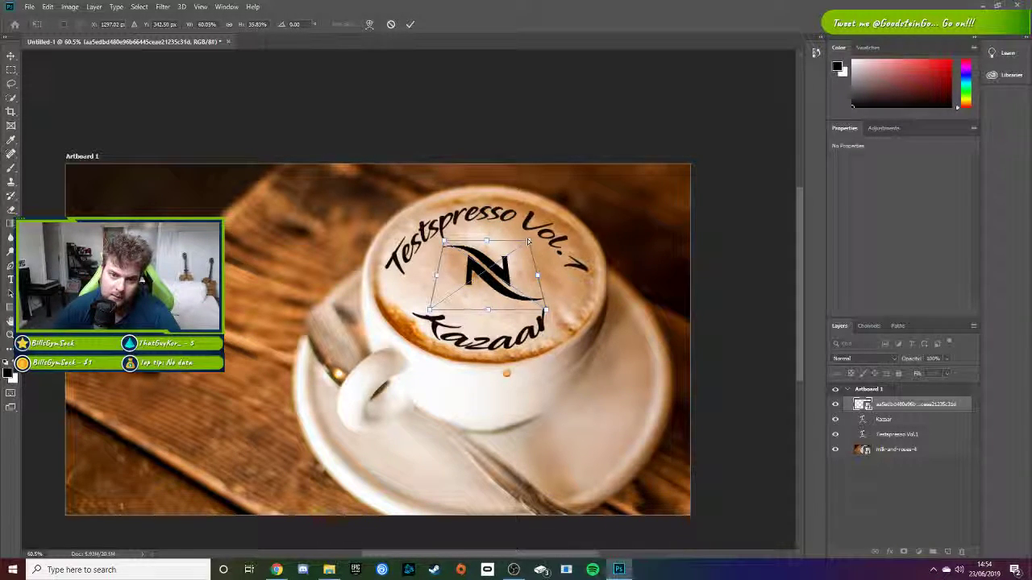
drag(529, 242, 540, 241)
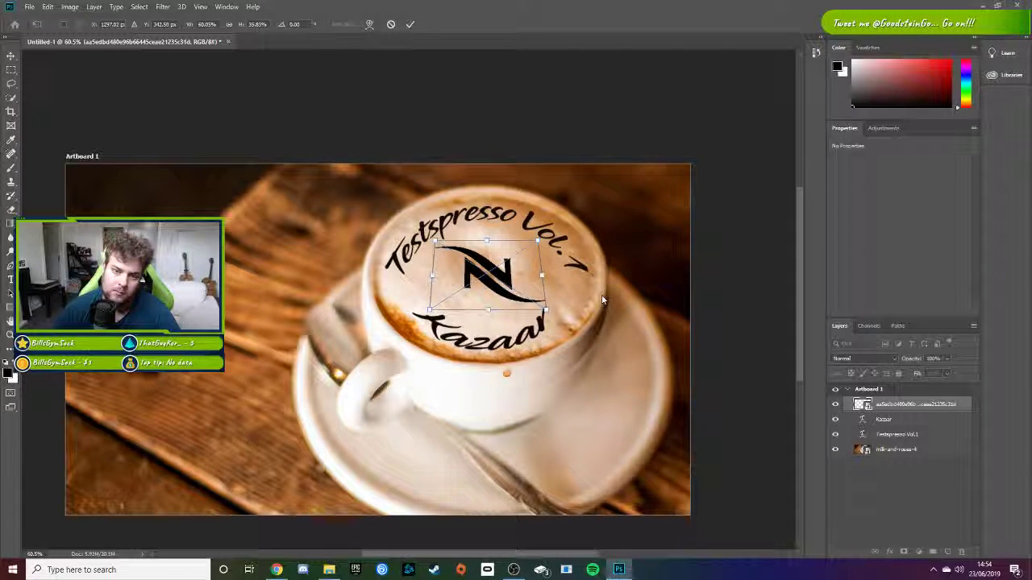
click(410, 23)
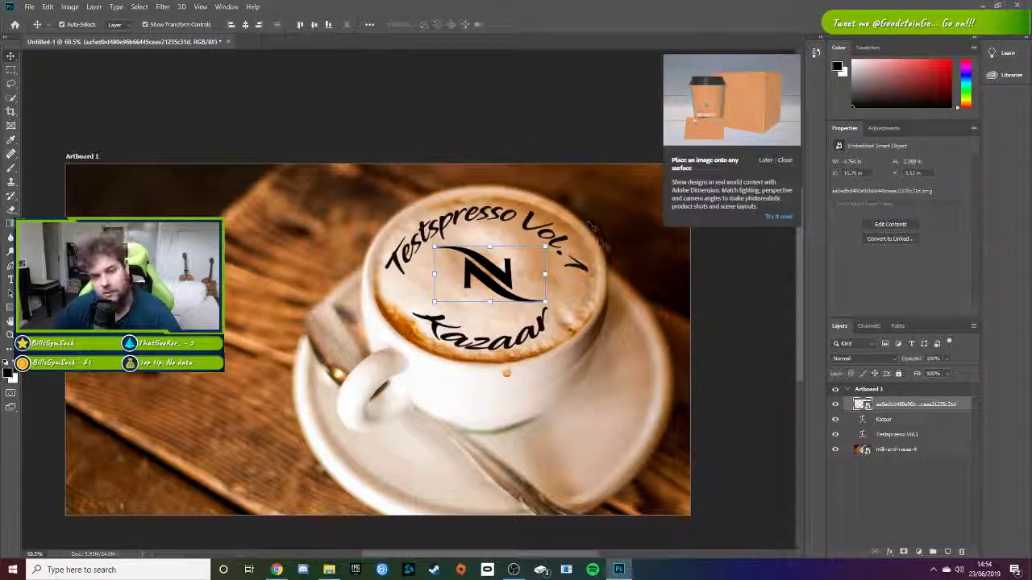
Step: Lock the milk-and-roses-4 background photo layer so it cannot be moved
click(896, 450)
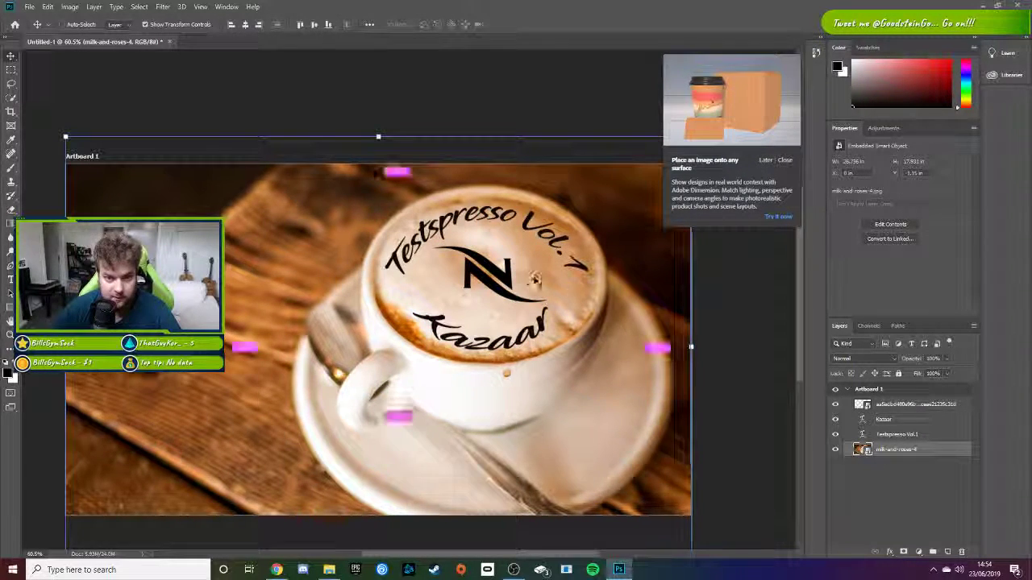
right_click(885, 454)
click(907, 433)
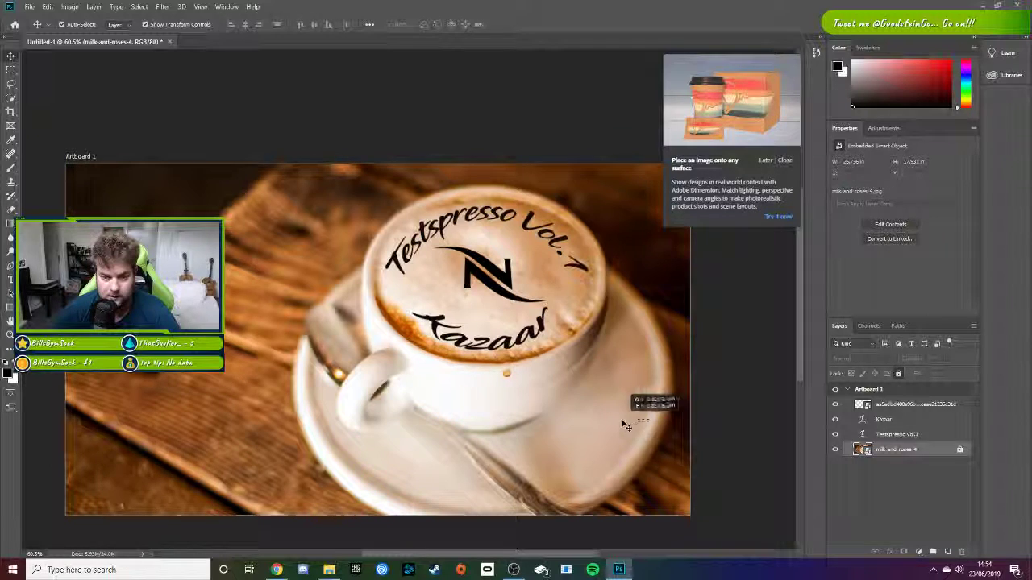
Step: Nudge the N logo slightly up and left on the foam and lock its layer
click(528, 275)
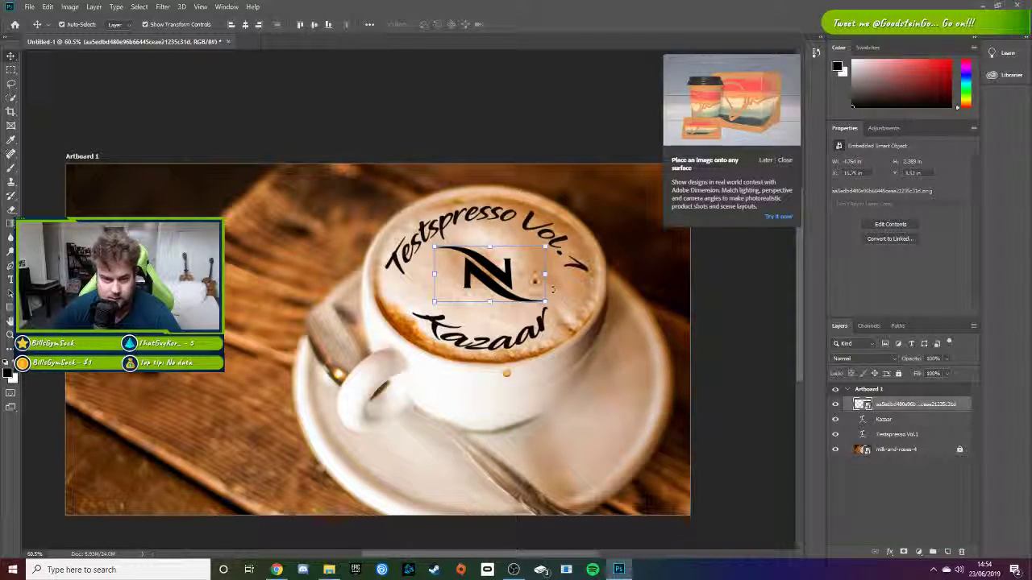
click(913, 405)
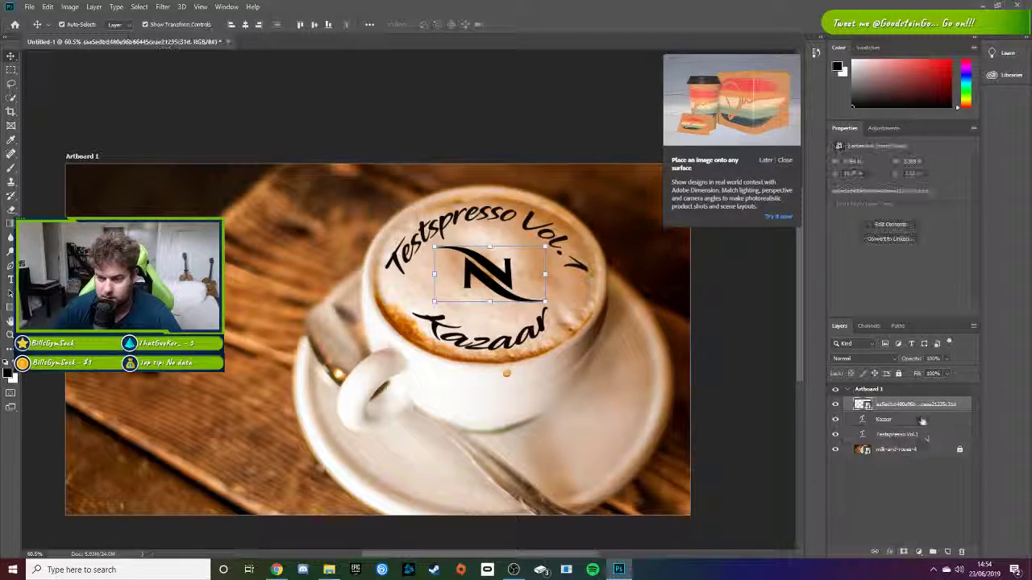
drag(536, 291, 531, 285)
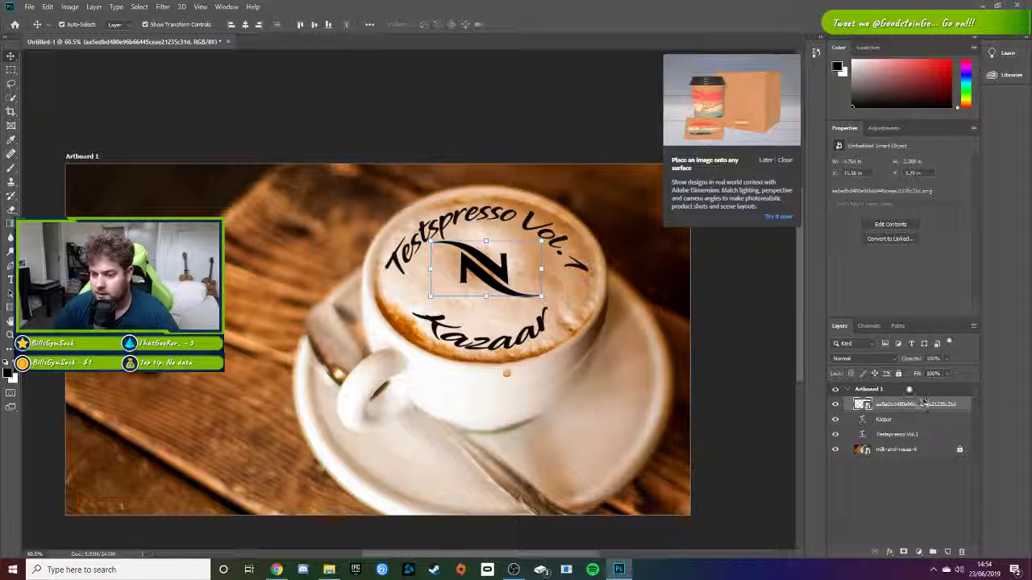
click(898, 373)
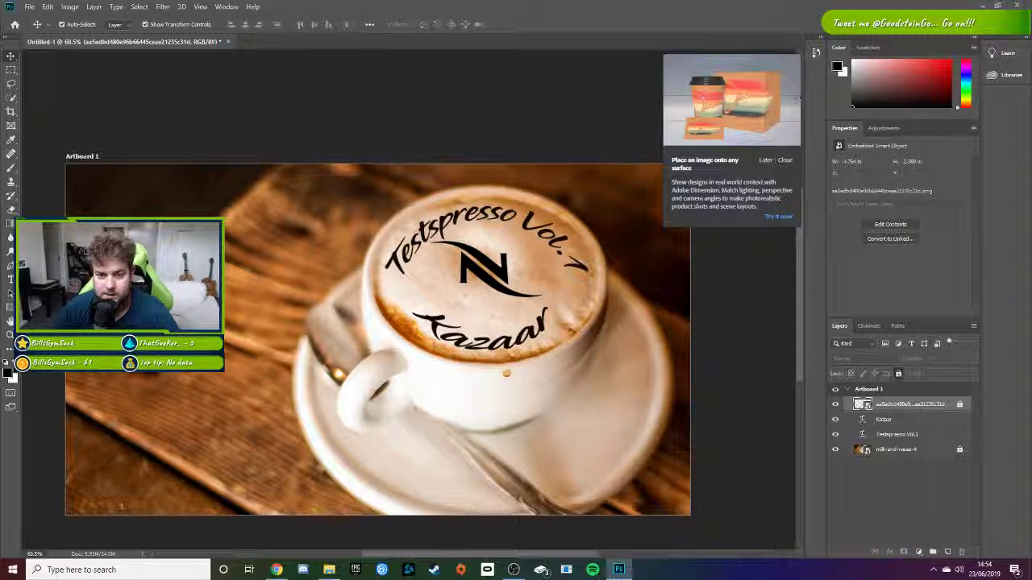
Step: Enlarge the Kazaar text to about 129% so it follows the foam's lower rim, and rasterize its layer
click(907, 420)
click(48, 7)
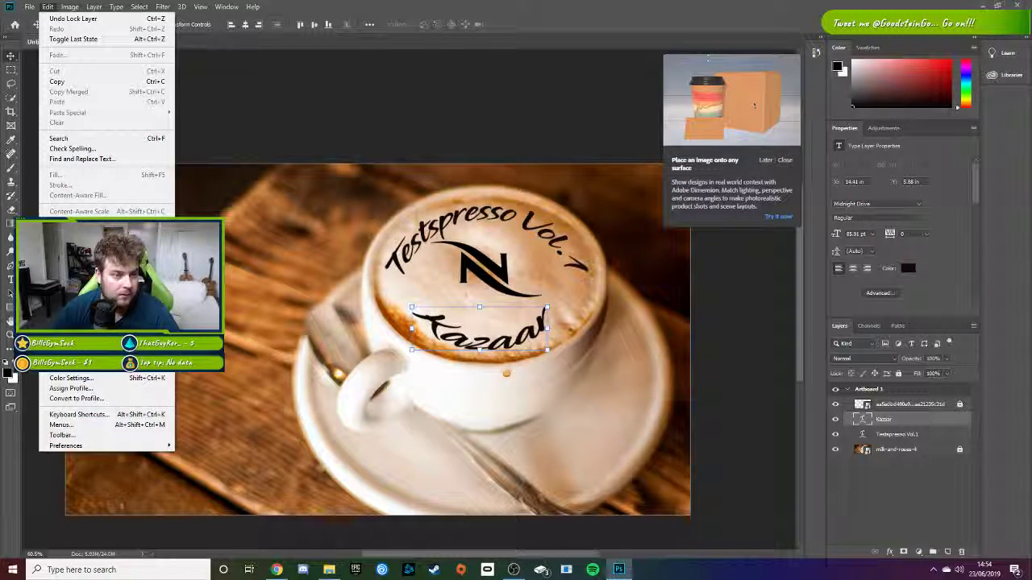
mouse_move(81, 252)
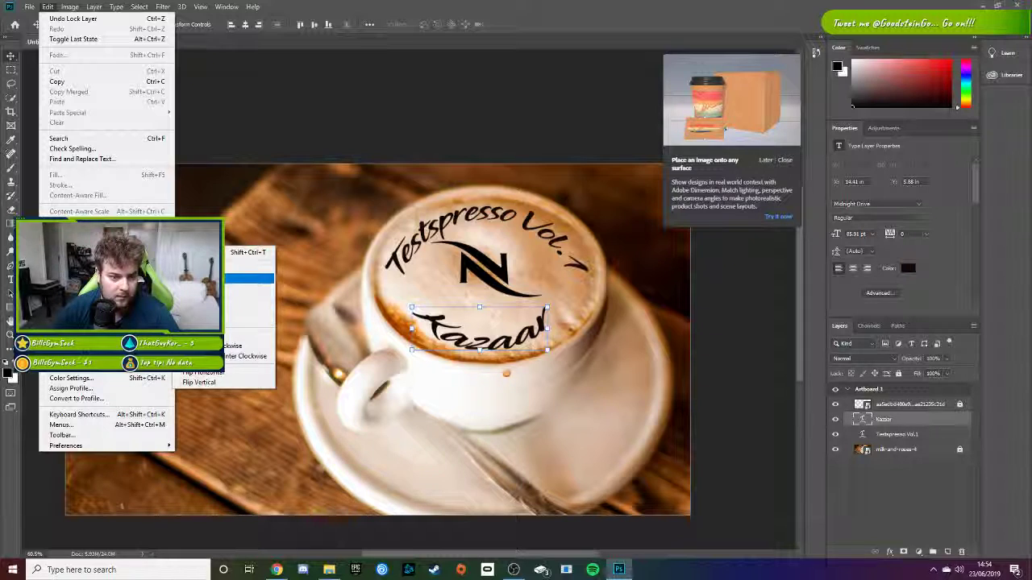
click(355, 152)
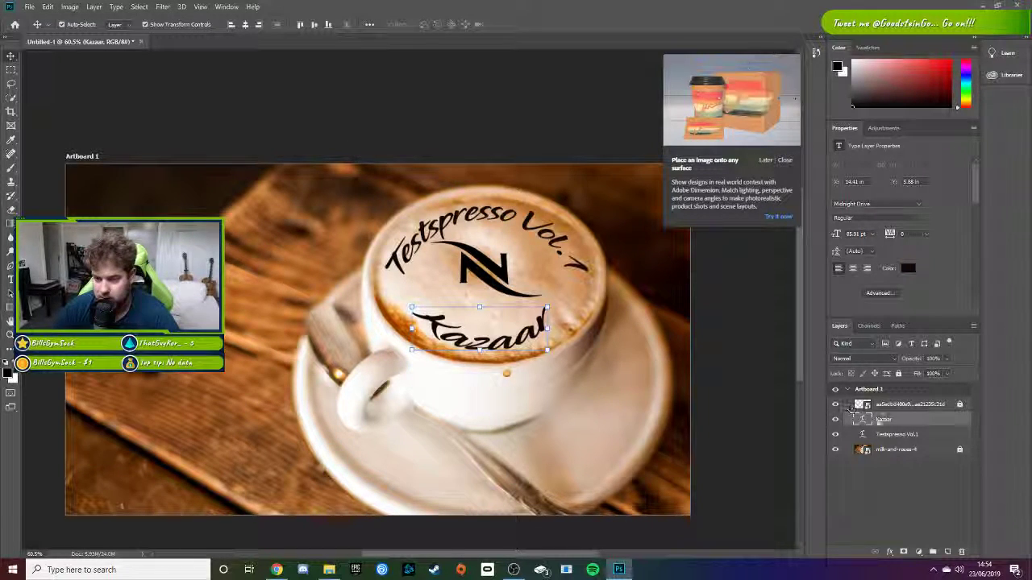
drag(549, 329, 570, 339)
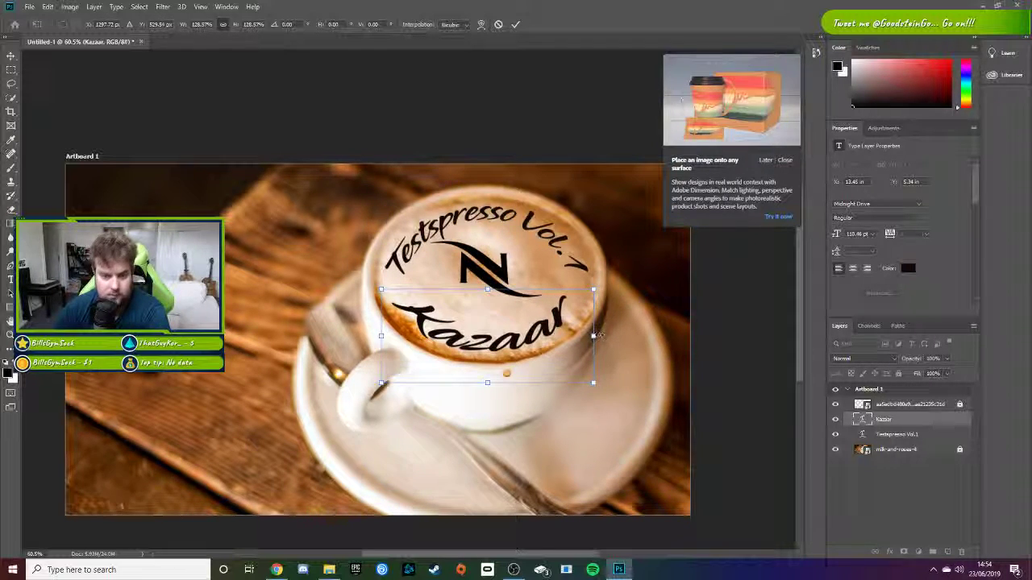
click(515, 25)
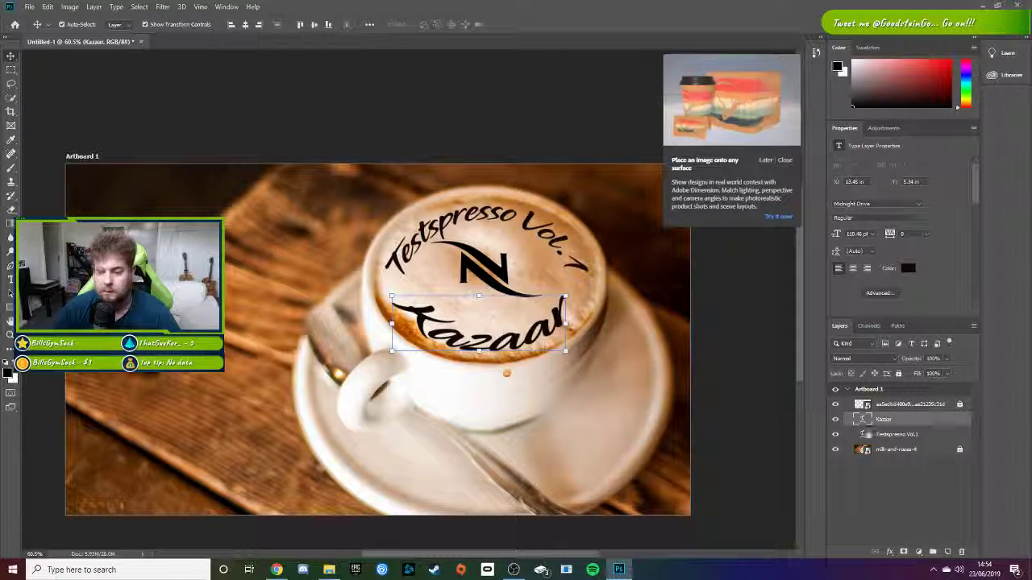
right_click(888, 424)
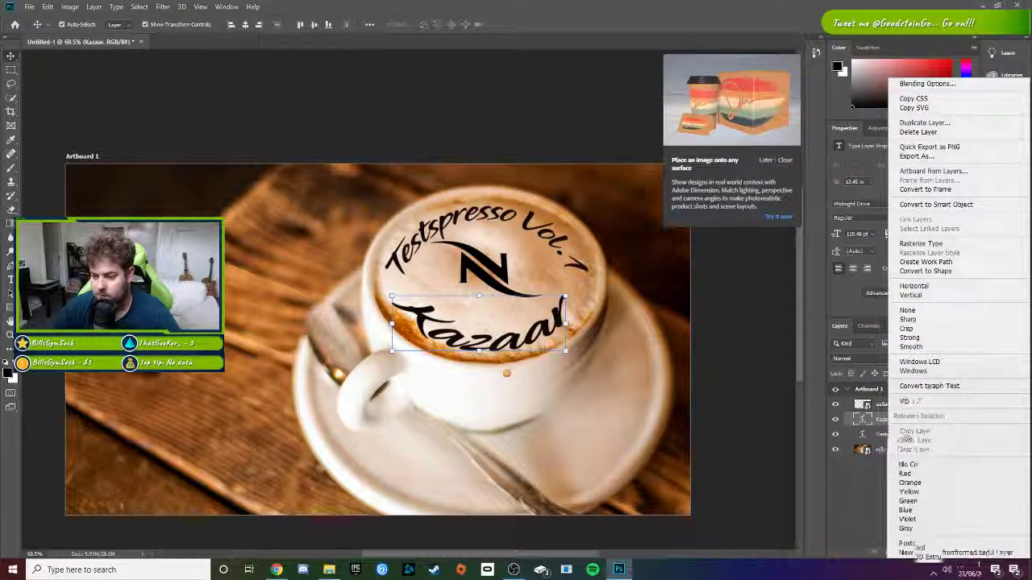
click(920, 243)
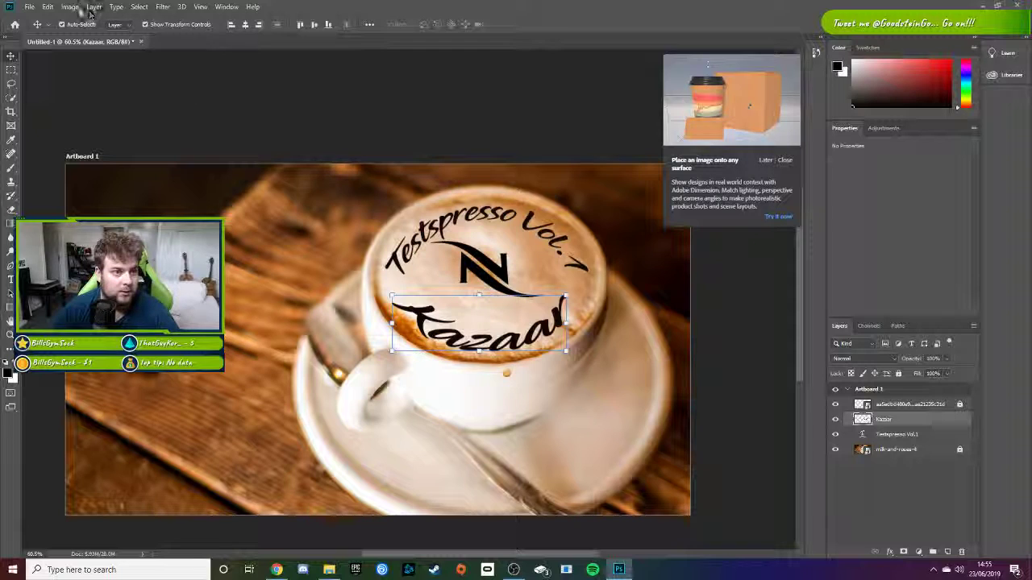
Step: Apply a Perspective transform to Kazaar, making its upper edge slightly narrower than its lower edge, and lock its layer
click(50, 7)
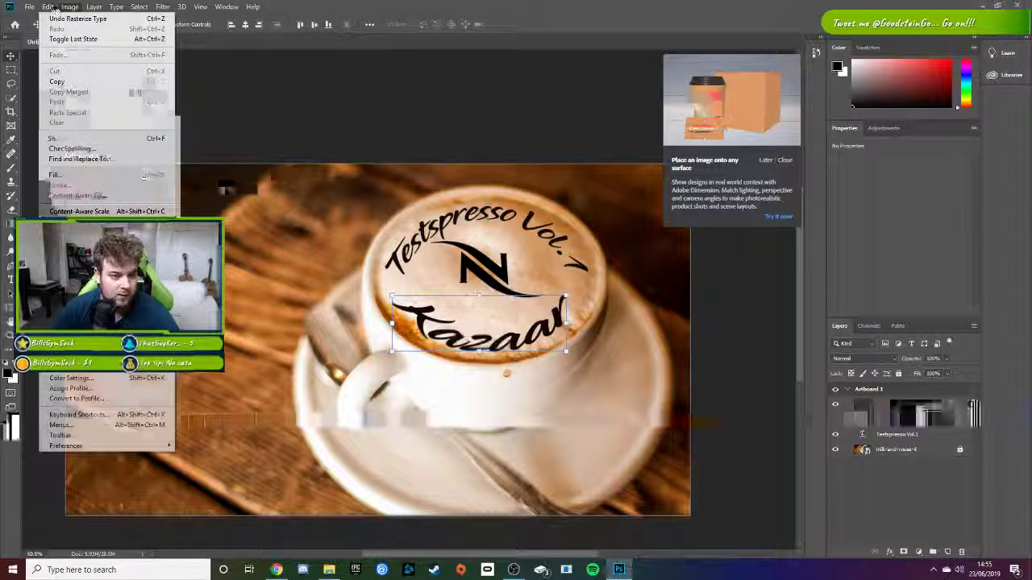
mouse_move(109, 253)
click(229, 310)
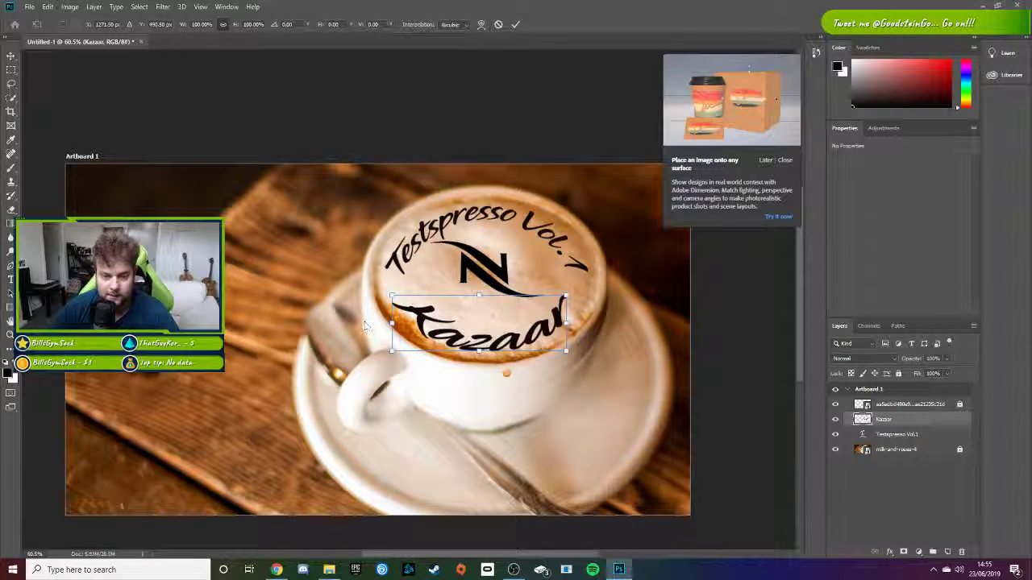
mouse_move(391, 297)
mouse_down()
mouse_move(382, 292)
mouse_move(404, 296)
mouse_up()
drag(567, 350, 566, 324)
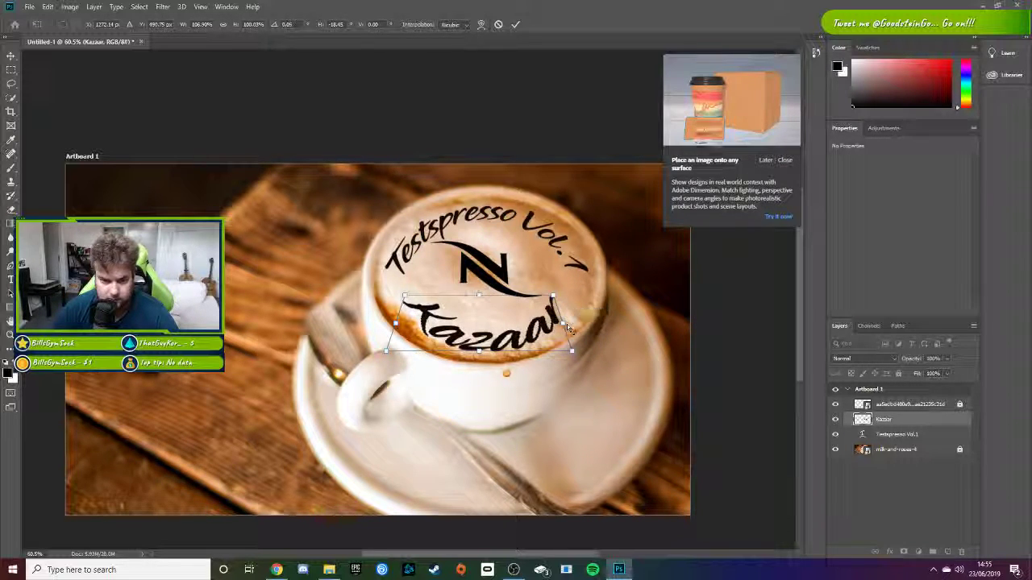
key(ctrl+z)
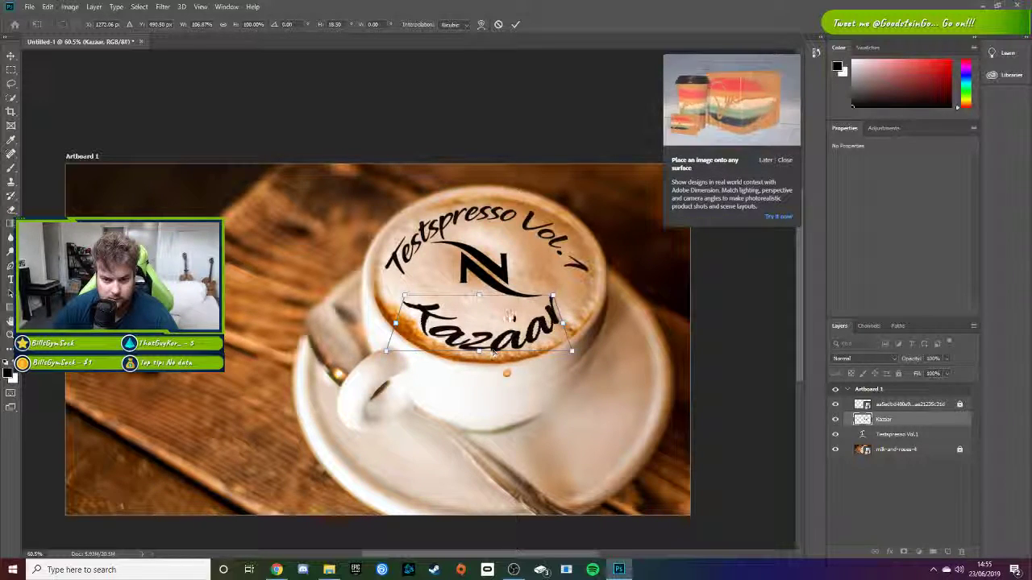
drag(552, 296, 558, 296)
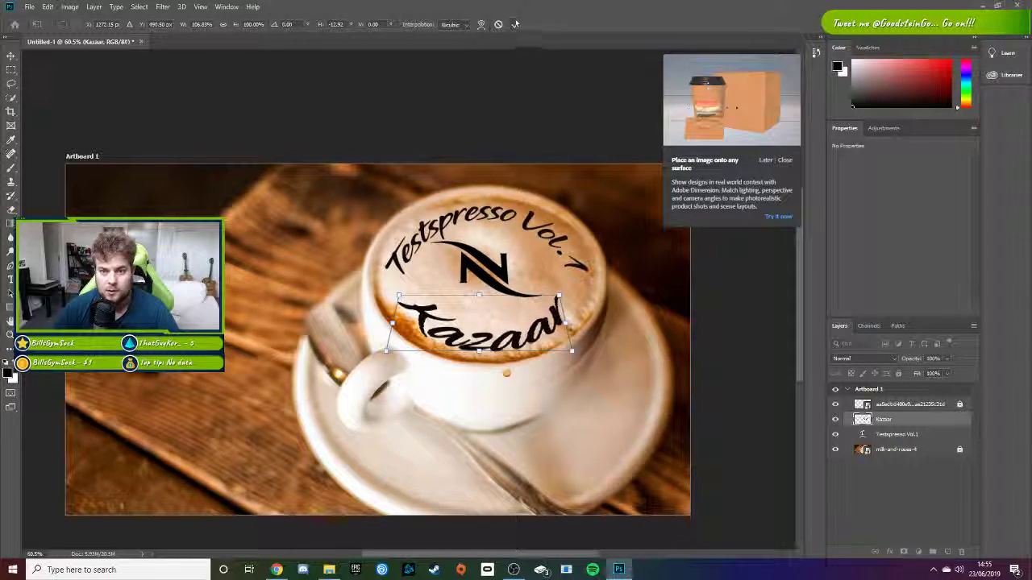
click(515, 23)
click(784, 161)
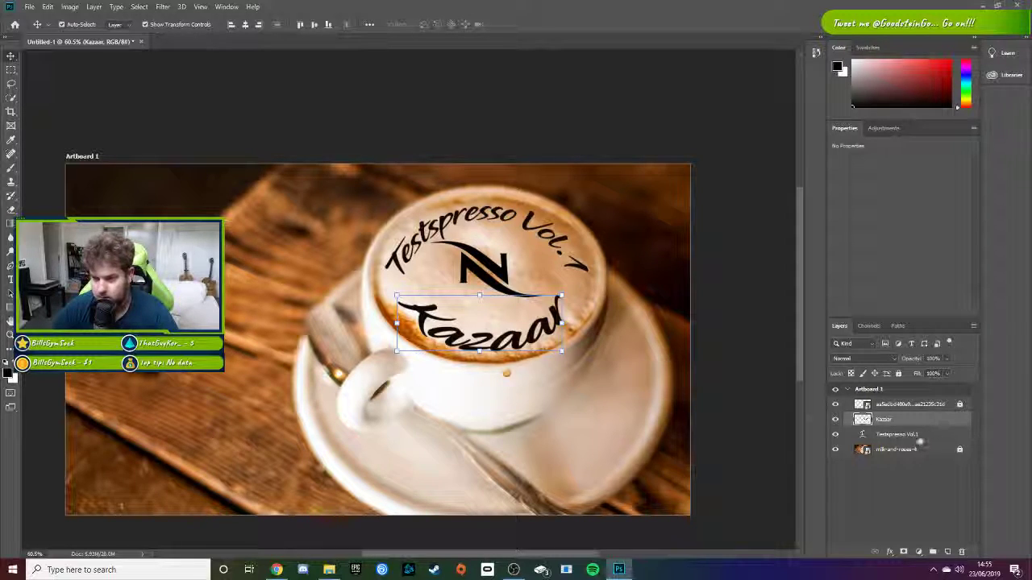
click(899, 374)
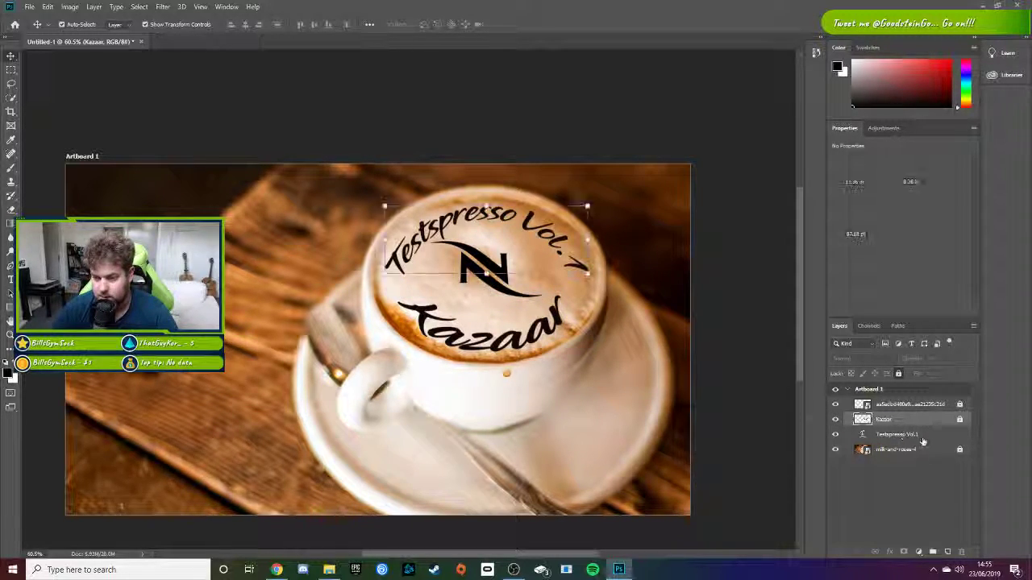
Step: Rasterize the Testspresso Vol.1 text layer
click(899, 434)
right_click(899, 435)
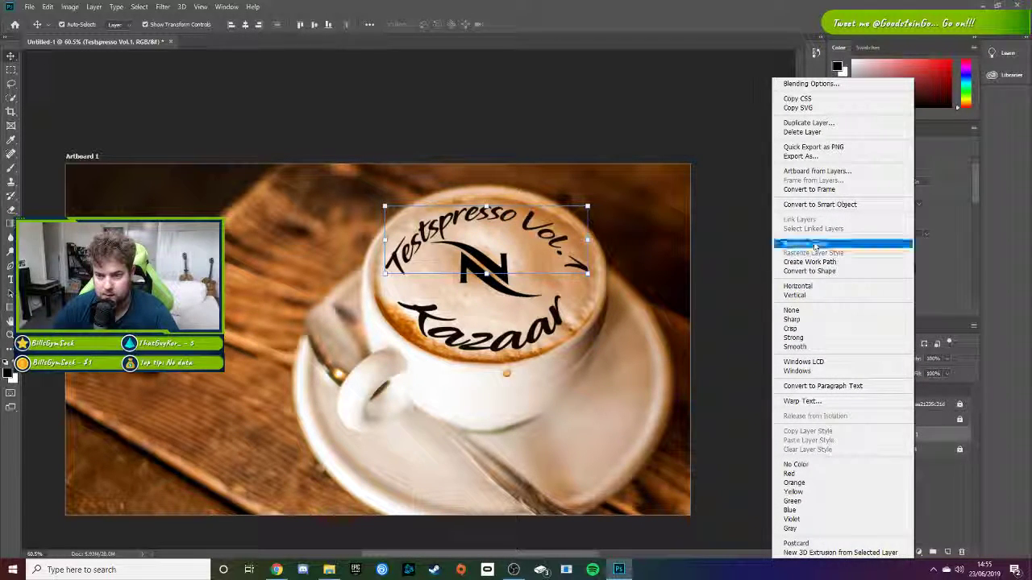
click(810, 244)
Step: Apply a Perspective transform to Testspresso Vol.1 with its upper edge narrower than its lower edge, and shift it slightly up towards the rim
click(47, 6)
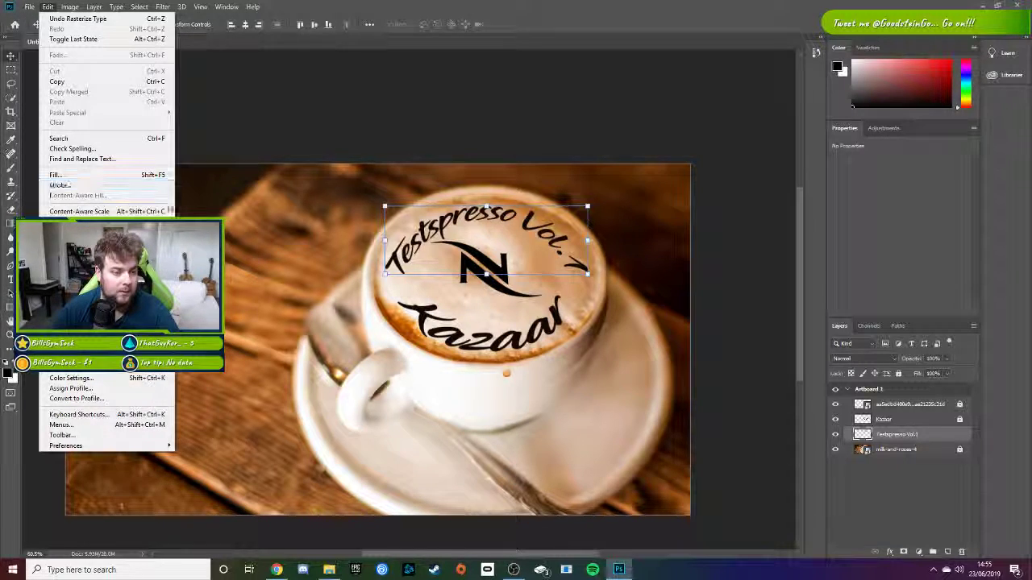
mouse_move(162, 252)
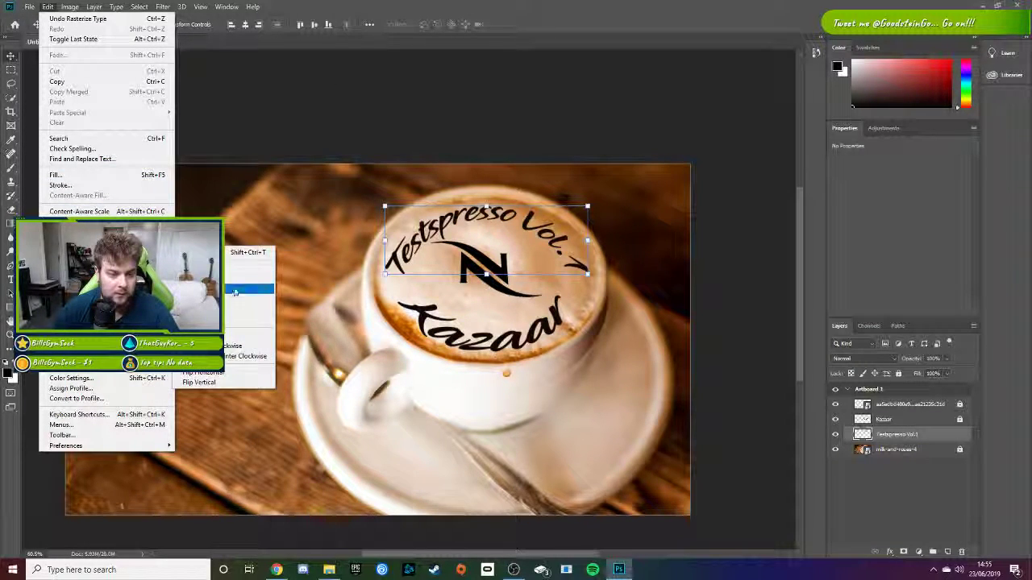
click(234, 311)
drag(590, 207, 567, 208)
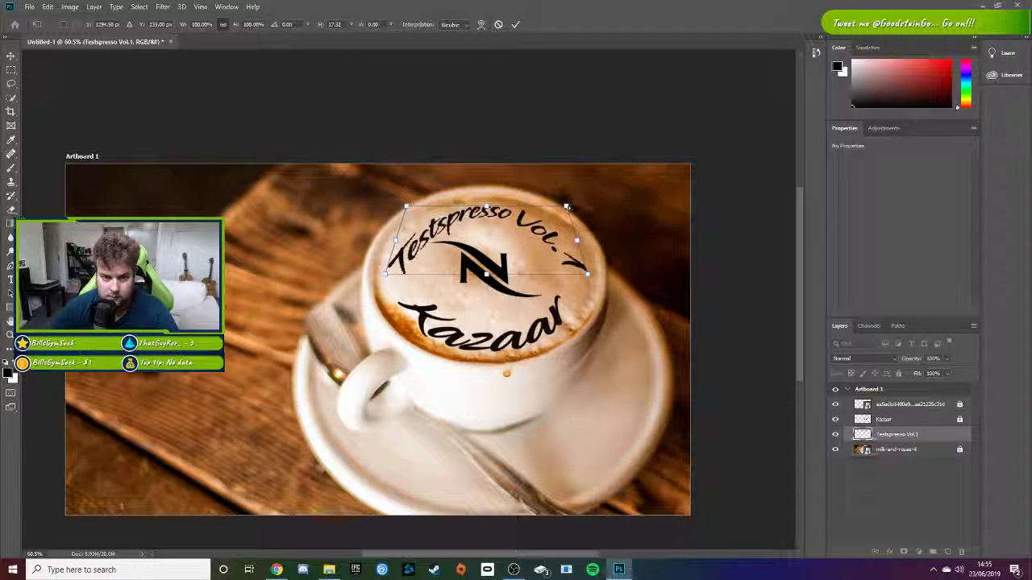
drag(587, 275, 588, 274)
mouse_move(567, 208)
mouse_down()
mouse_move(516, 207)
mouse_move(633, 211)
mouse_move(600, 234)
mouse_move(592, 208)
mouse_move(578, 208)
mouse_up()
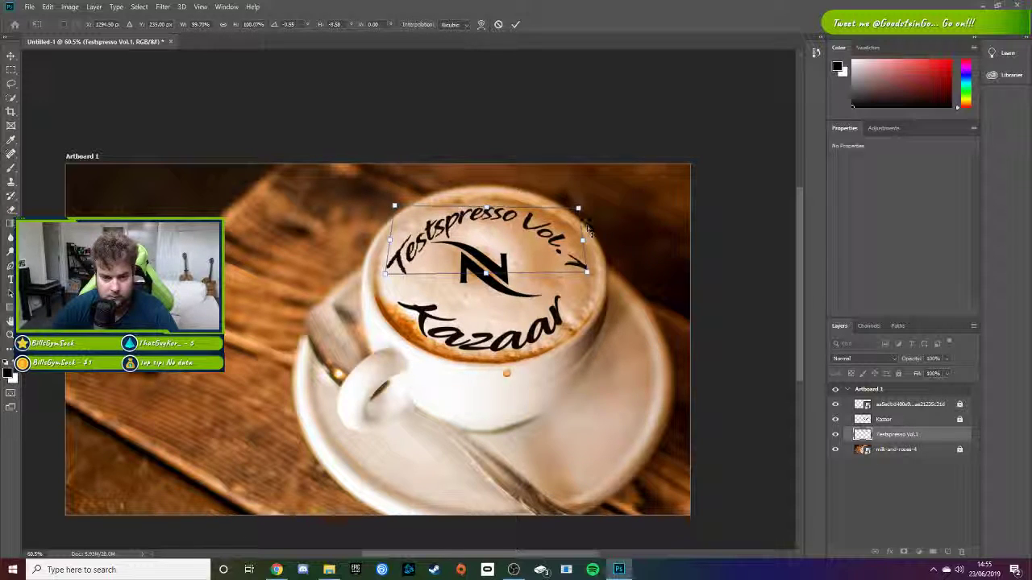
drag(588, 275, 592, 275)
drag(510, 219, 509, 213)
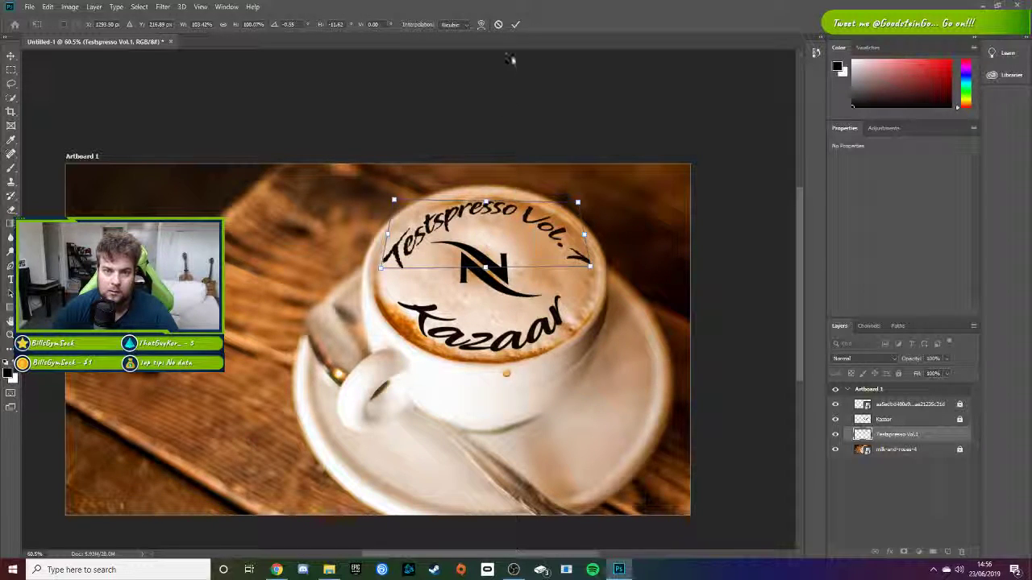
click(516, 25)
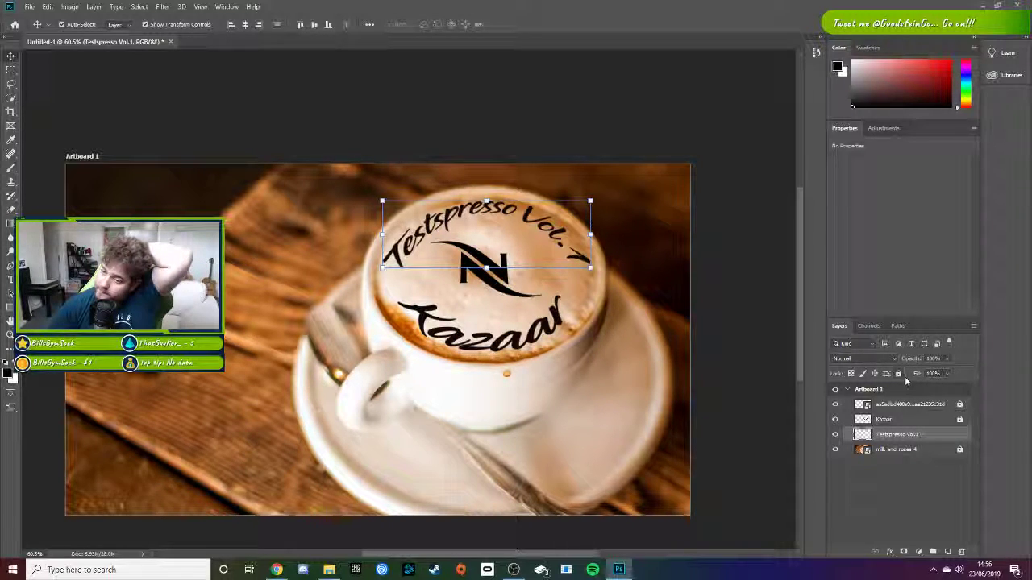
Step: Unlock the N logo and Kazaar layers, keeping the background photo locked
click(949, 410)
click(899, 375)
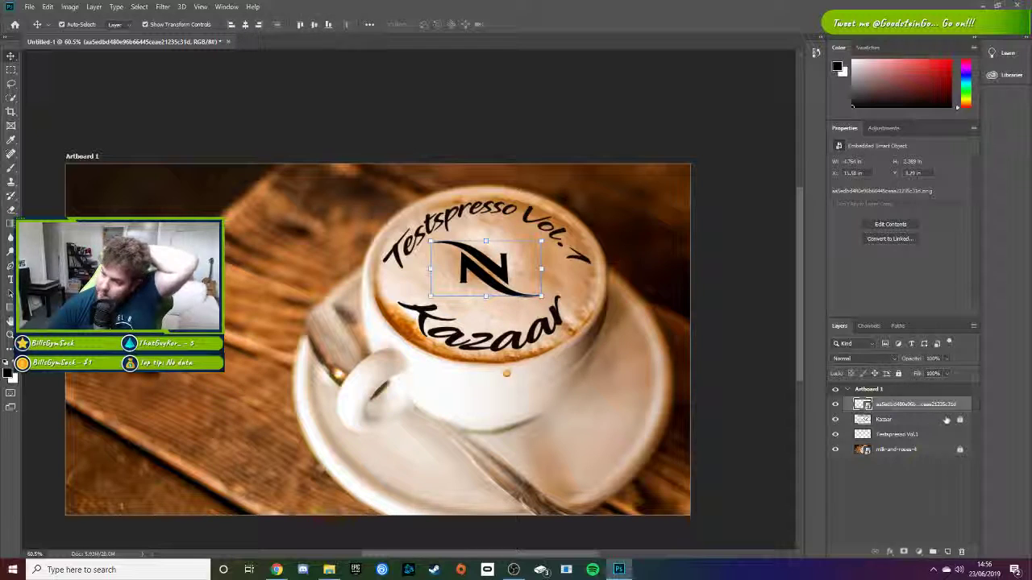
click(947, 420)
click(899, 375)
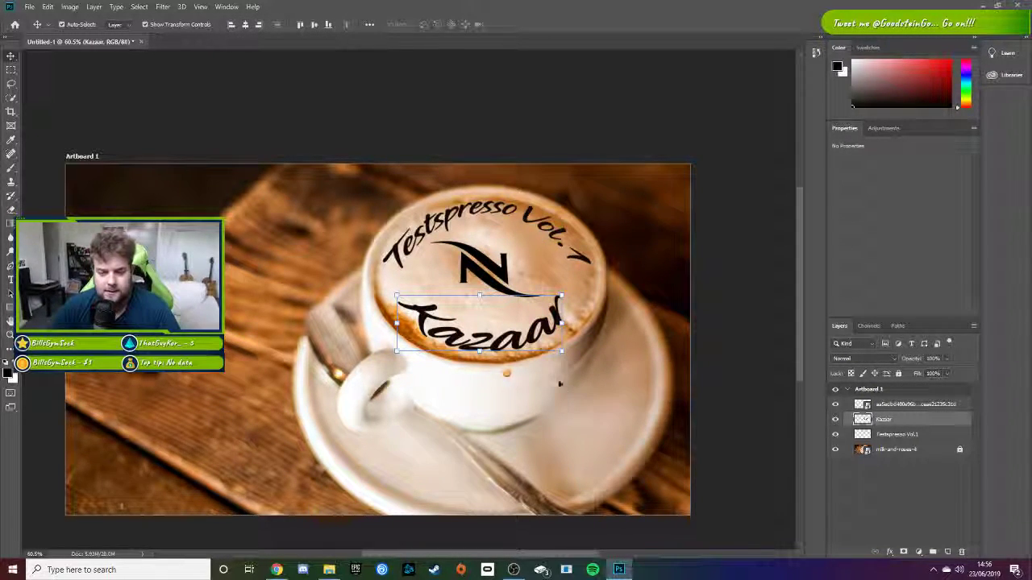
click(872, 475)
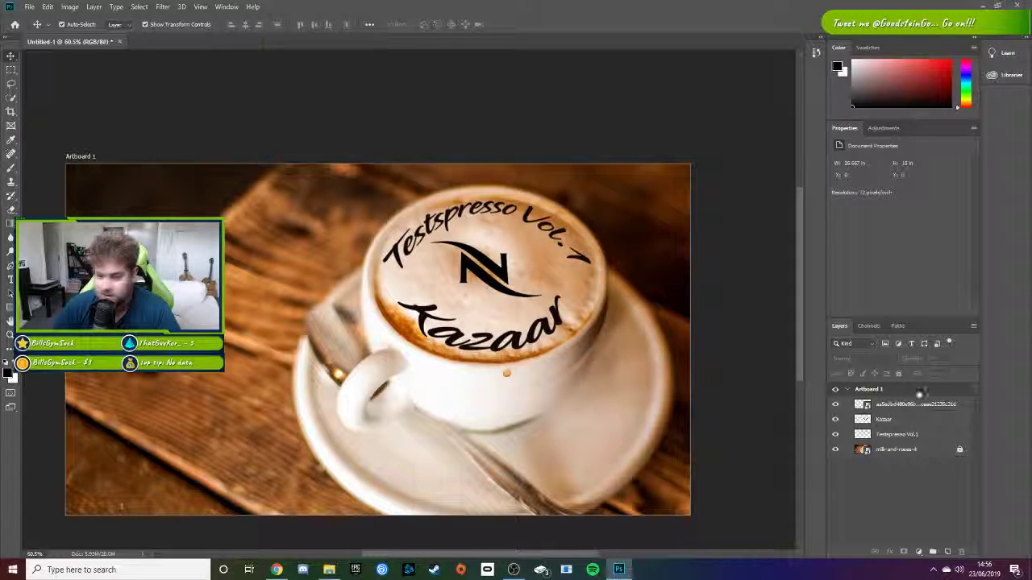
Step: Apply a Gaussian Blur with a radius of 1.5 pixels to the Testspresso Vol.1 layer
click(912, 420)
click(915, 434)
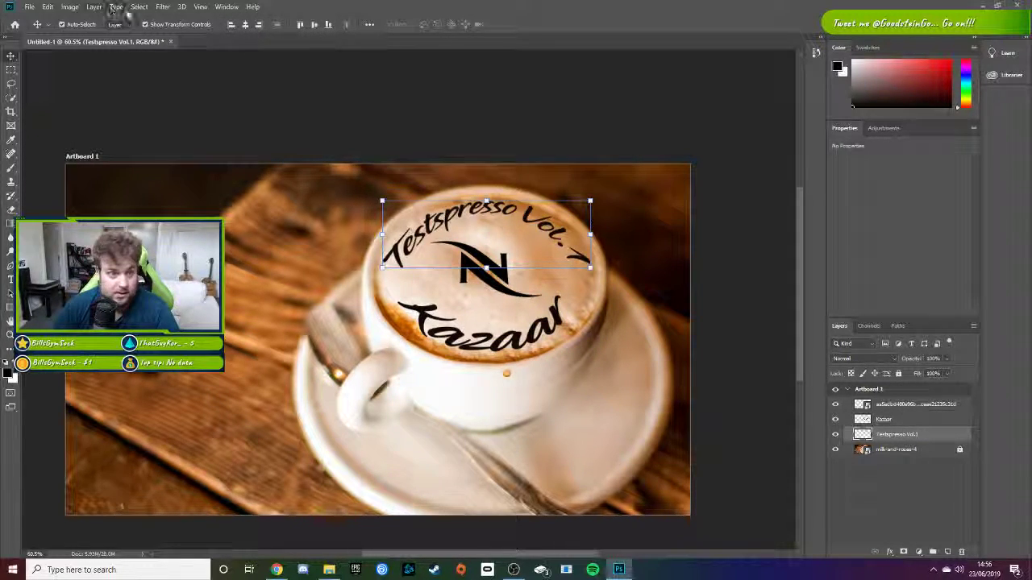
click(139, 6)
mouse_move(162, 7)
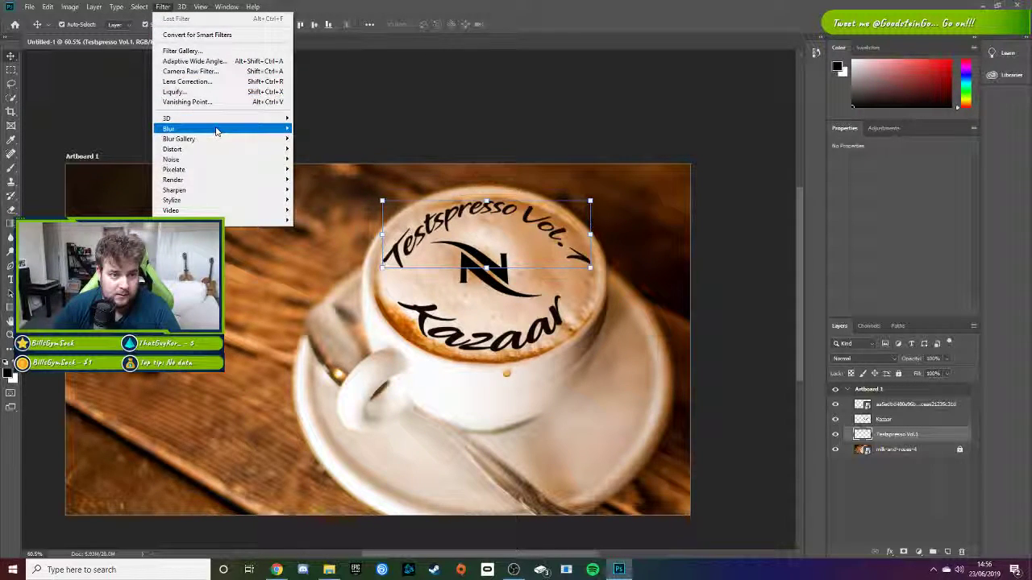
mouse_move(234, 129)
click(338, 172)
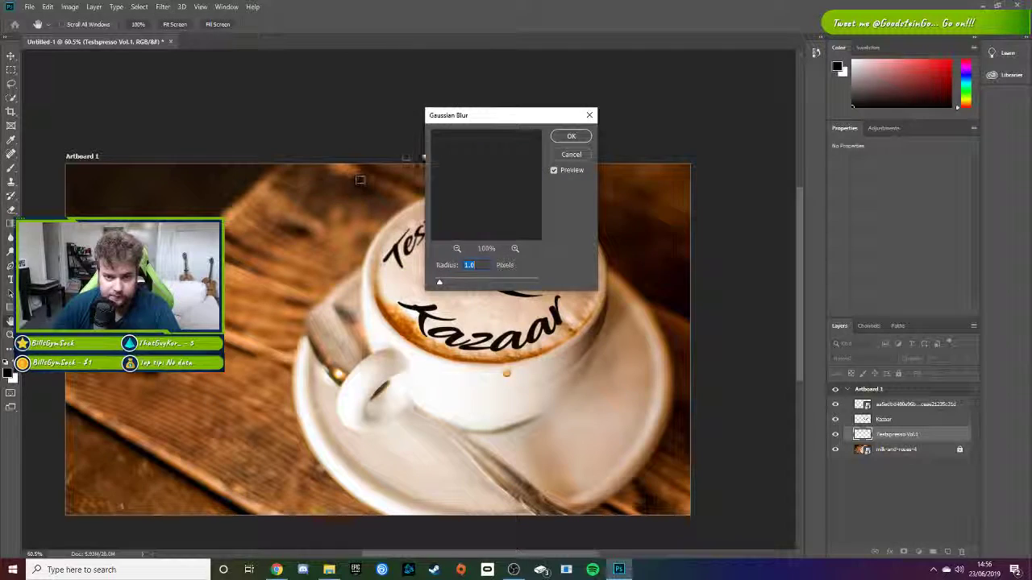
drag(513, 118, 755, 99)
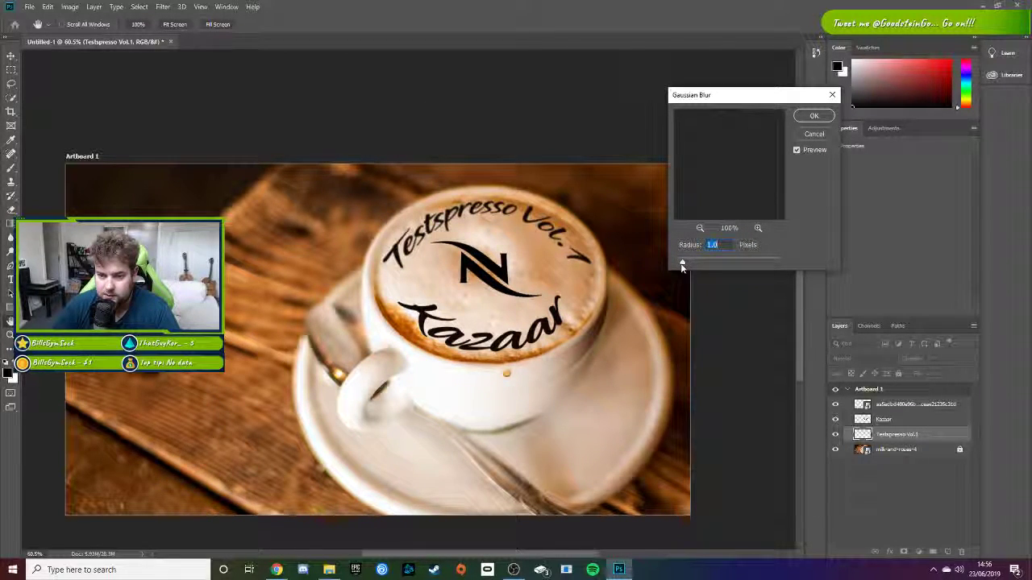
drag(707, 272, 686, 262)
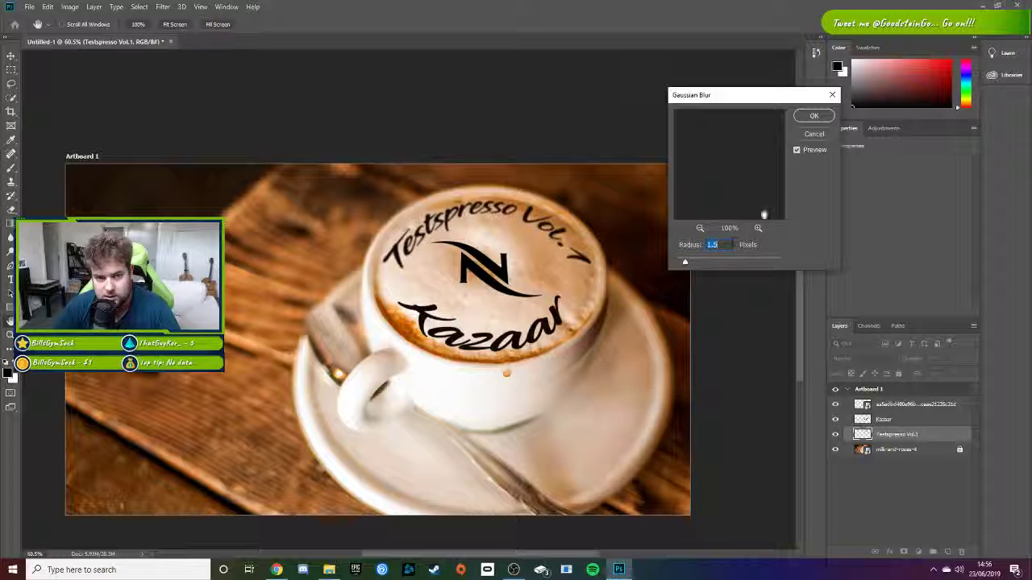
click(814, 117)
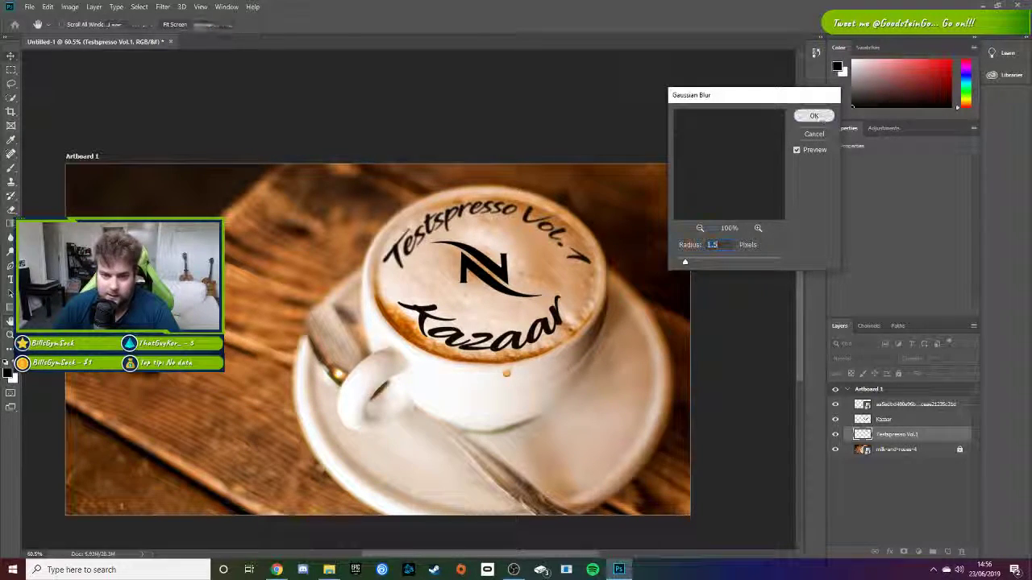
Step: Apply the plain Blur filter to the Kazaar layer
click(911, 420)
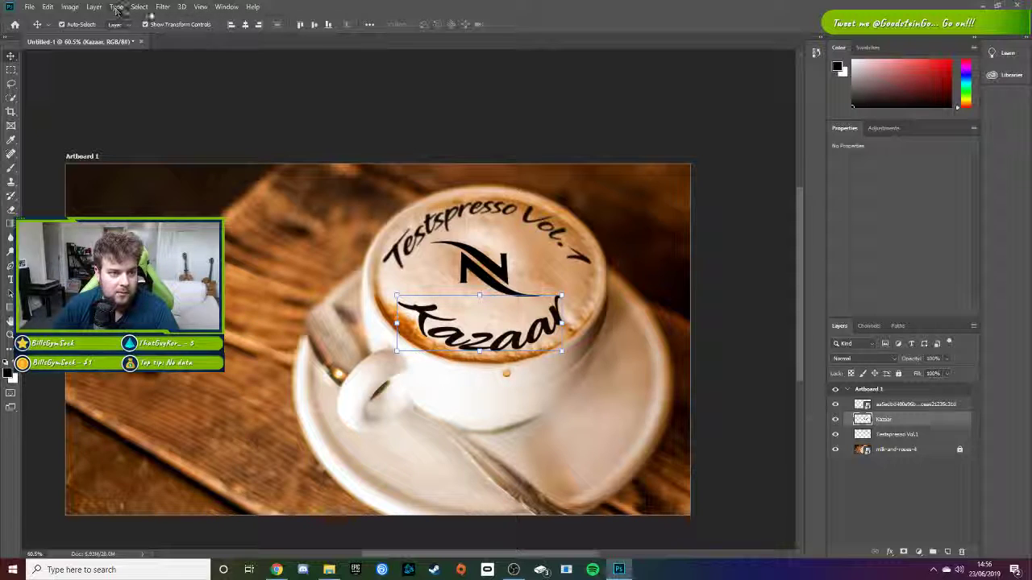
click(162, 7)
mouse_move(274, 129)
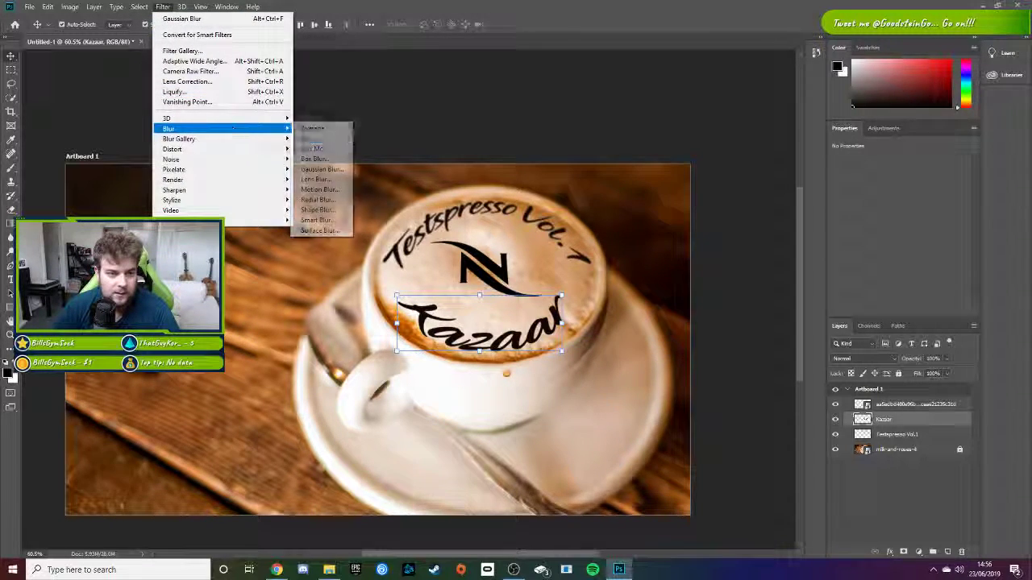
click(332, 140)
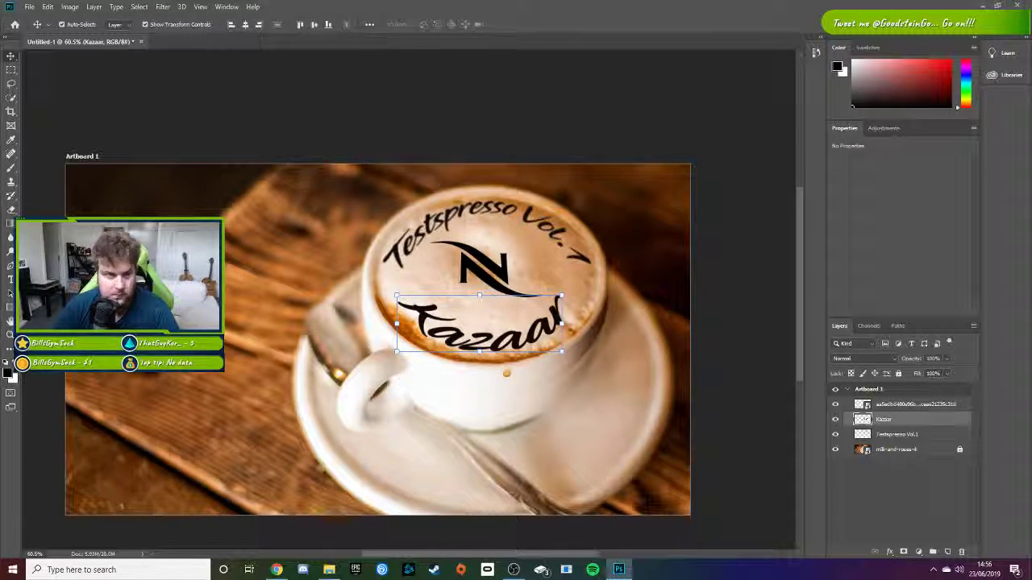
Step: Apply a Gaussian Blur with a radius of 0.9 pixels to the Kazaar layer
click(163, 7)
mouse_move(274, 129)
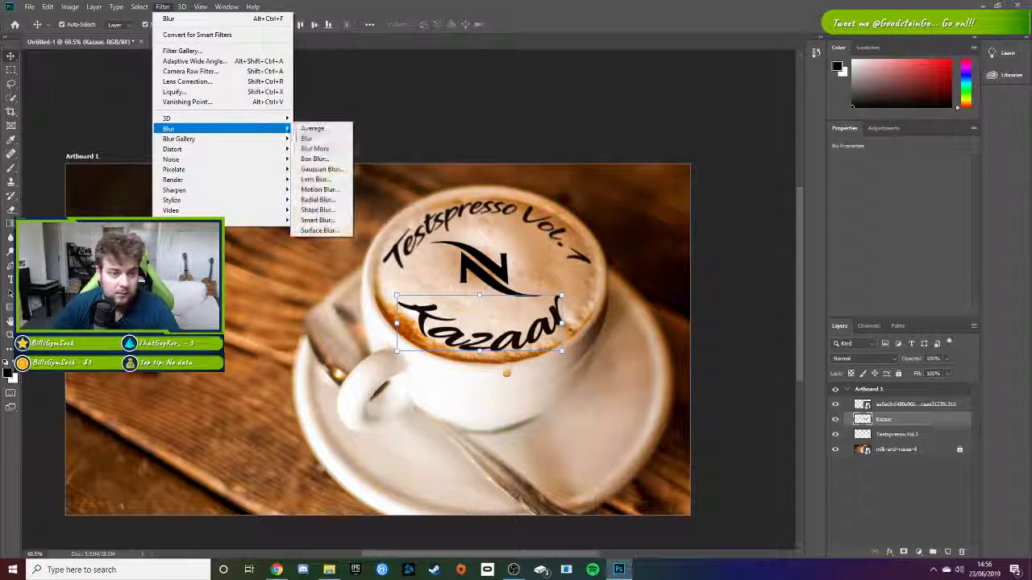
click(331, 171)
drag(684, 263, 682, 264)
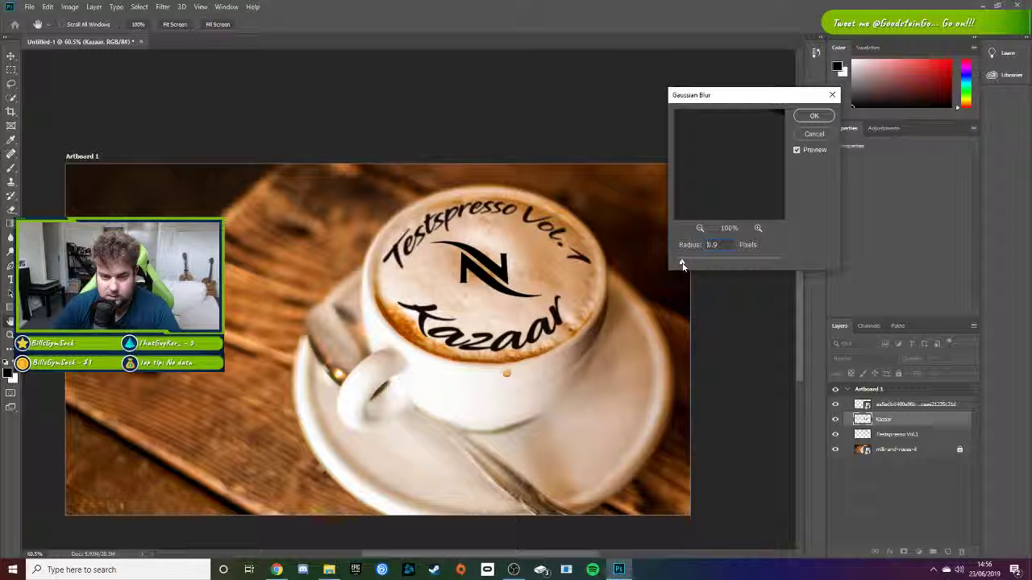
key(Return)
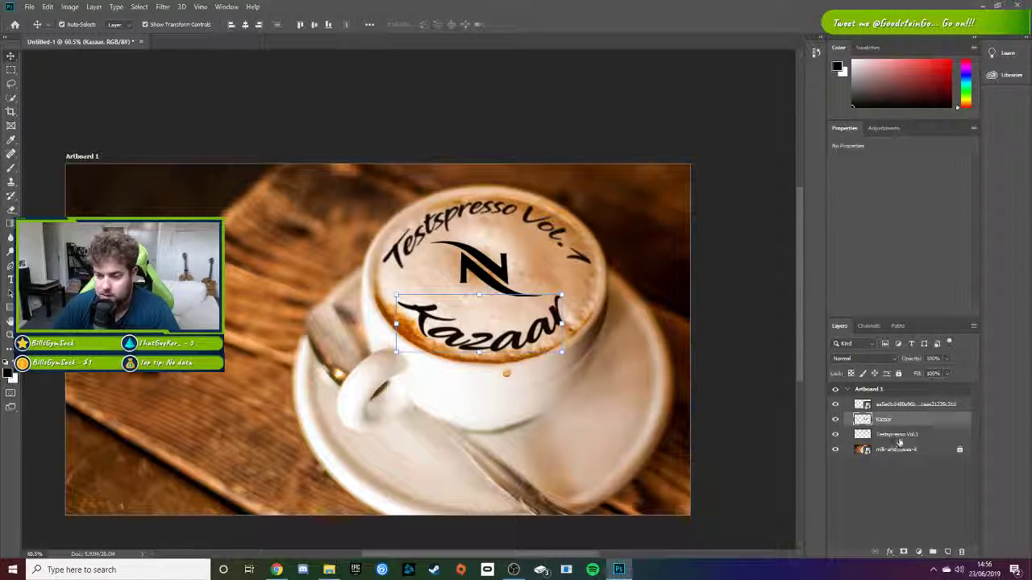
Step: Apply a Gaussian Blur with a radius of 1.3 pixels to the N logo smart object, then deselect it
click(911, 405)
click(163, 6)
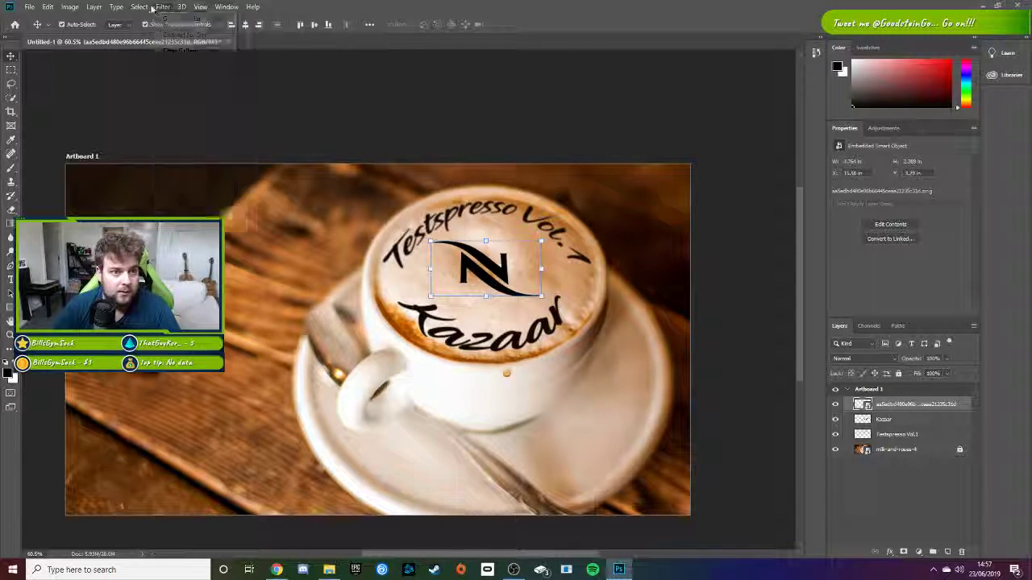
mouse_move(140, 8)
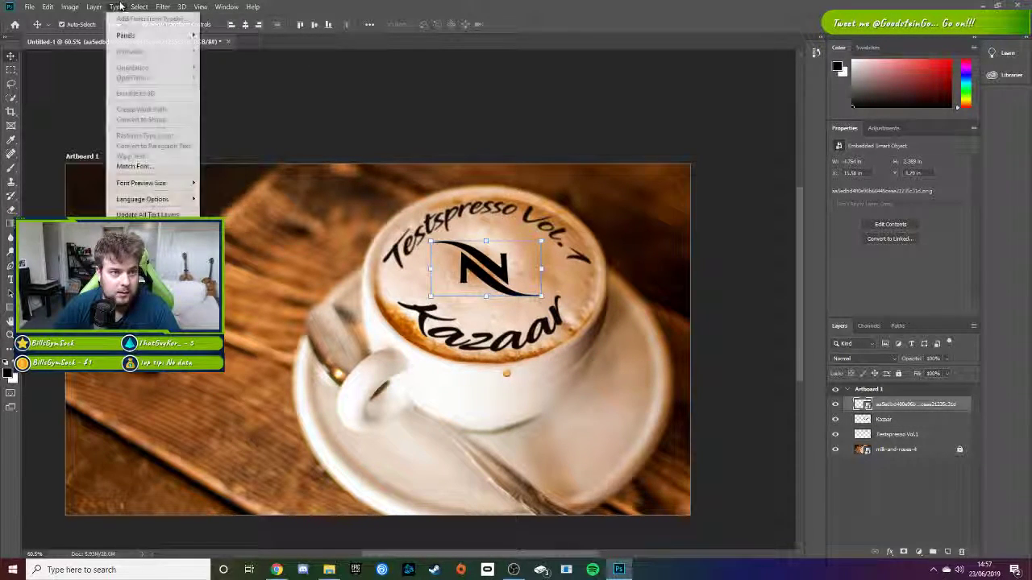
mouse_move(202, 129)
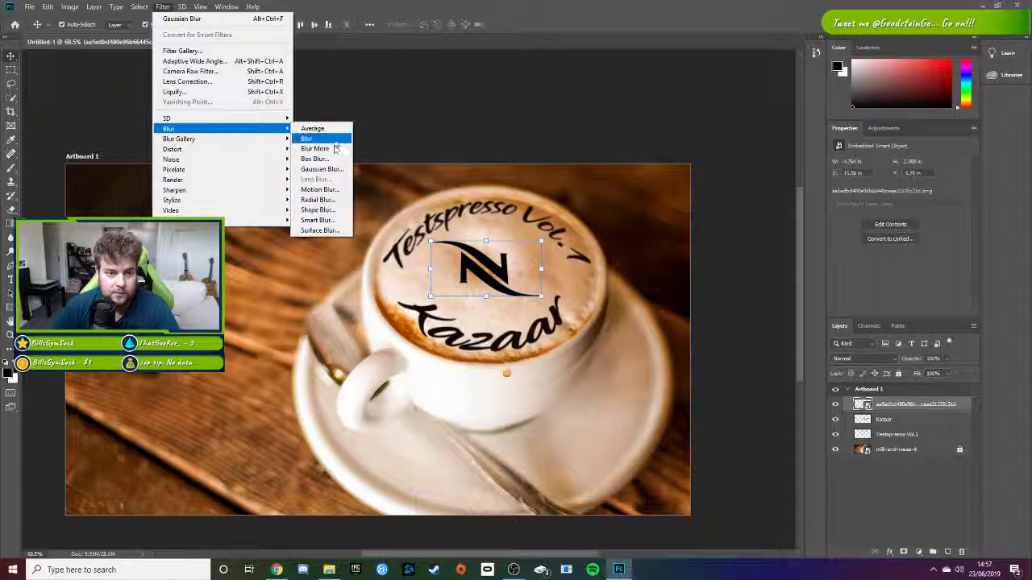
click(327, 170)
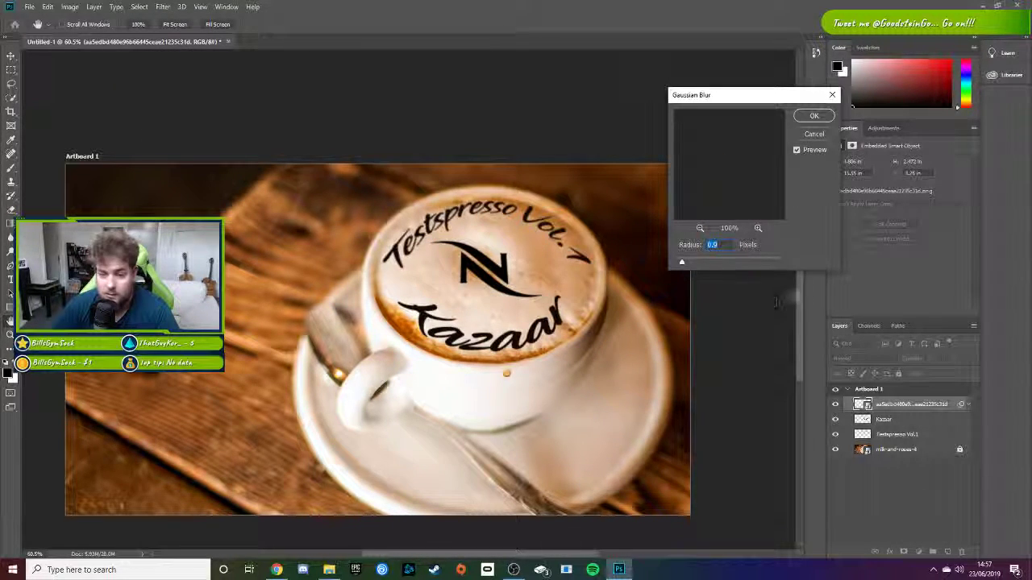
drag(682, 265, 684, 262)
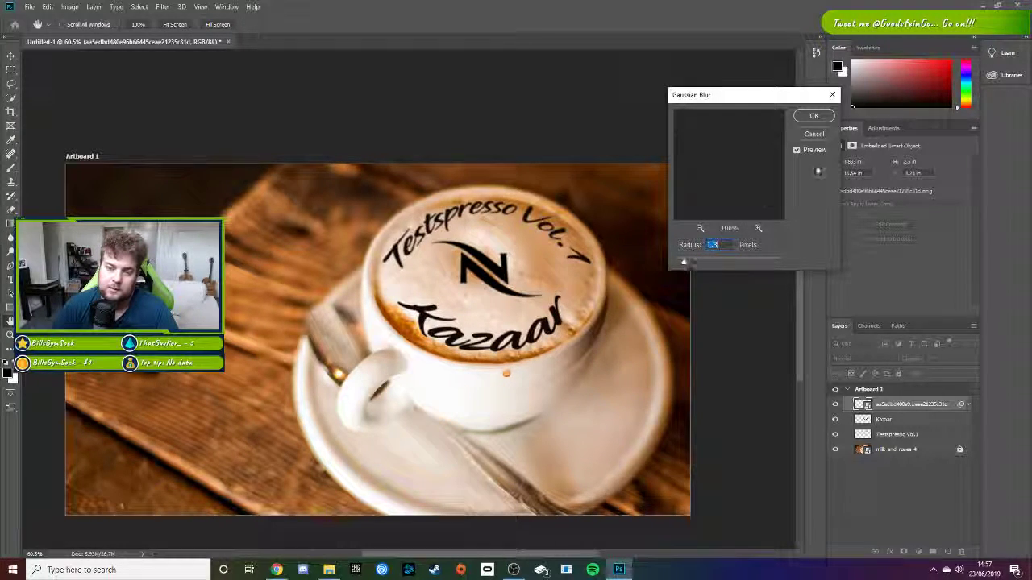
click(816, 116)
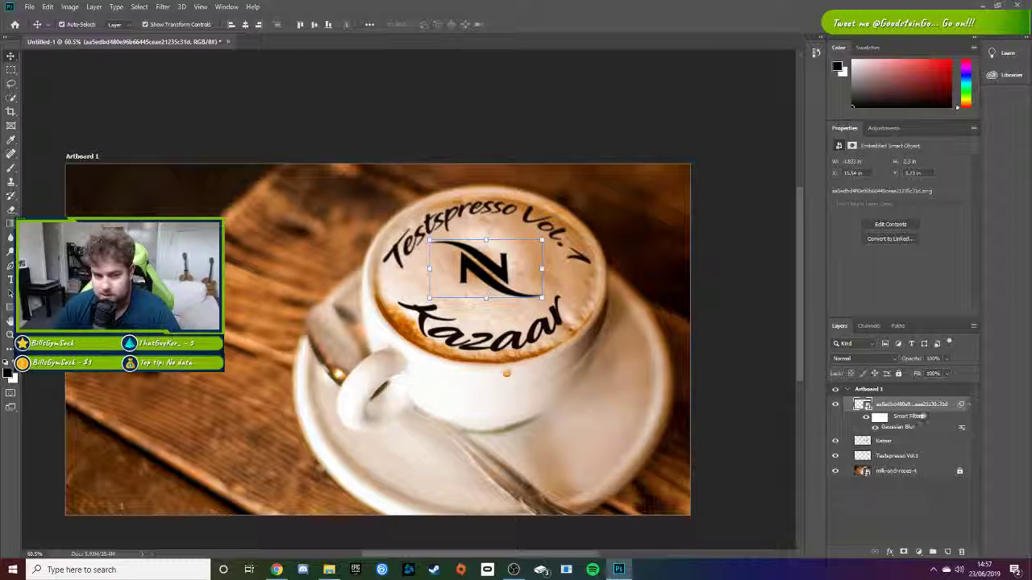
click(946, 502)
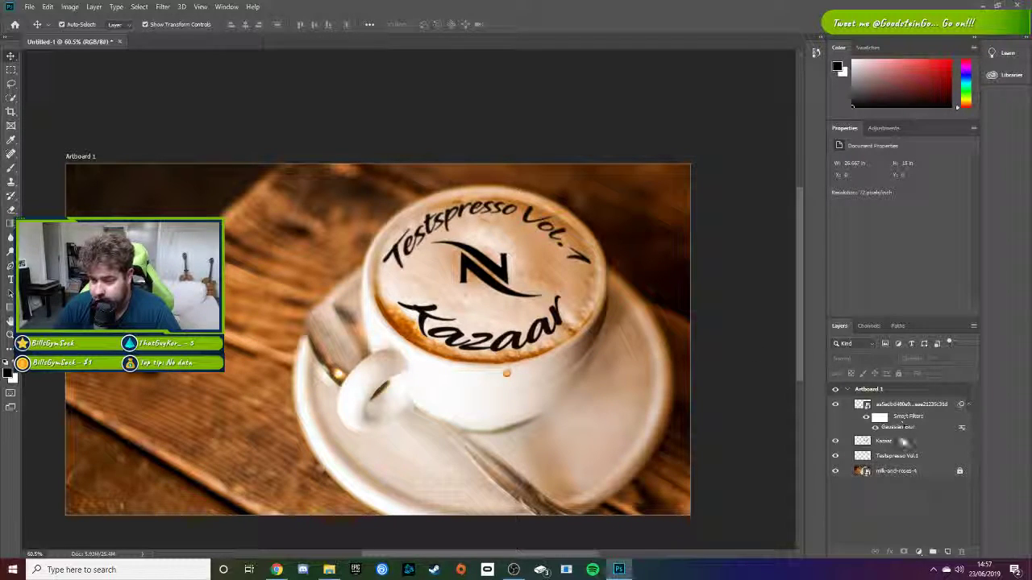
Step: Set the N logo layer's blend mode to Overlay
click(906, 402)
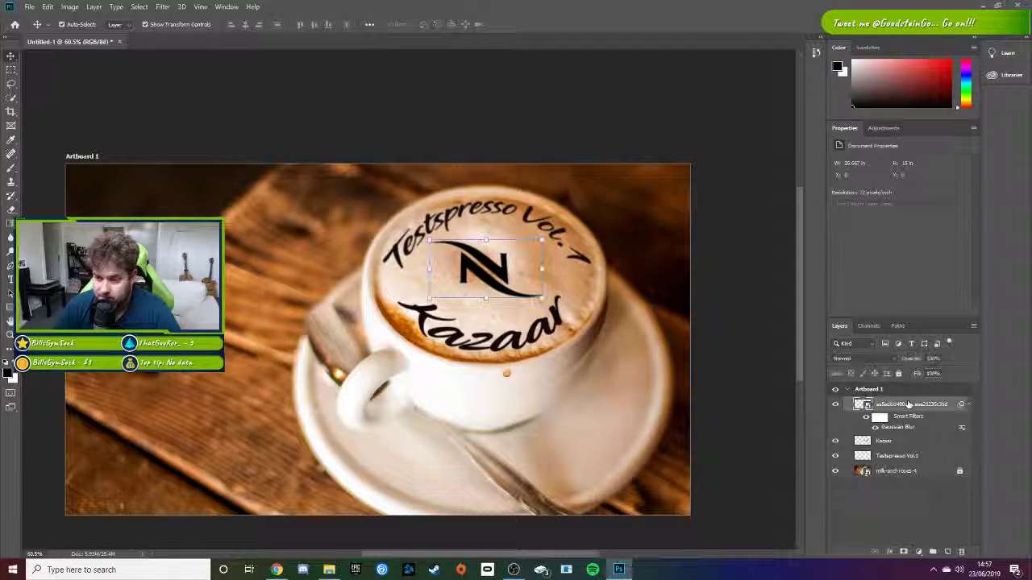
click(874, 358)
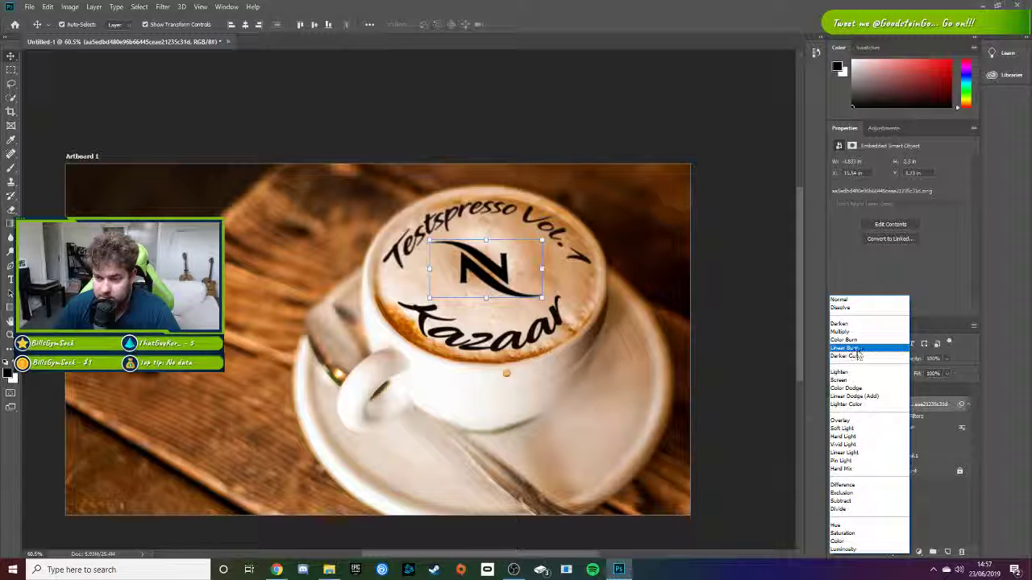
click(870, 356)
click(867, 361)
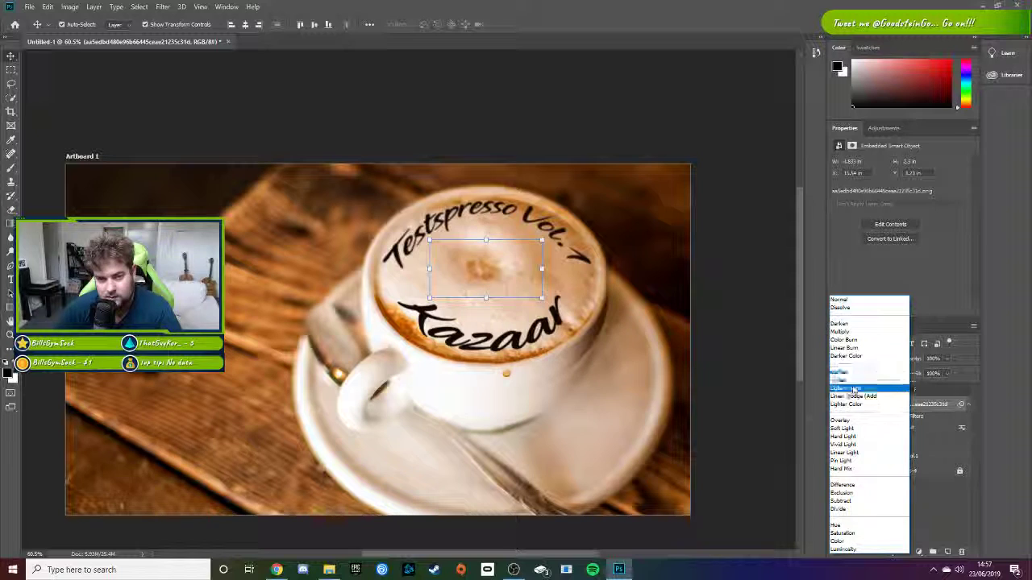
click(847, 420)
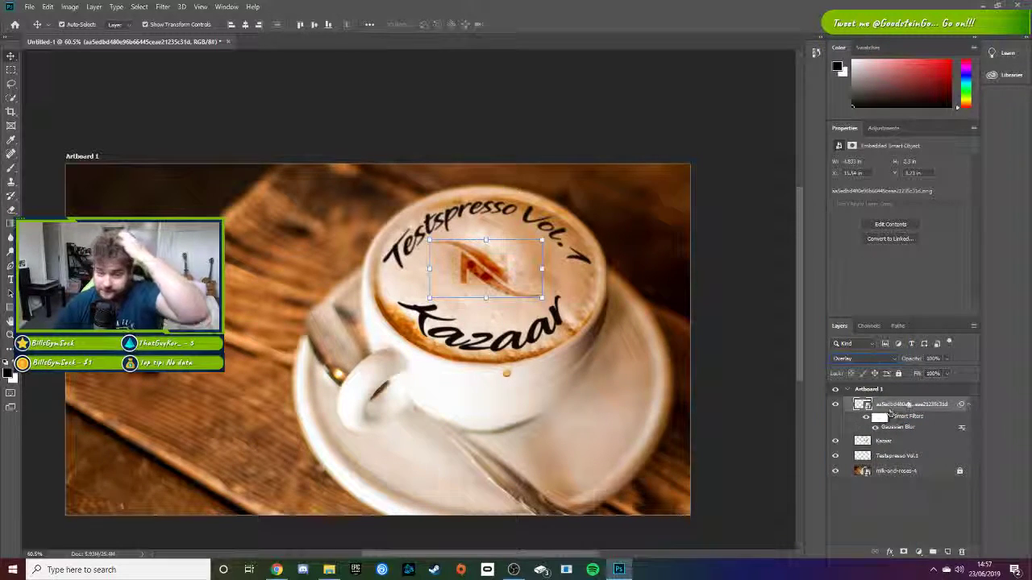
Step: Preview different blend modes on the Kazaar and Testspresso Vol.1 layers, leaving both at Normal
click(898, 441)
click(866, 358)
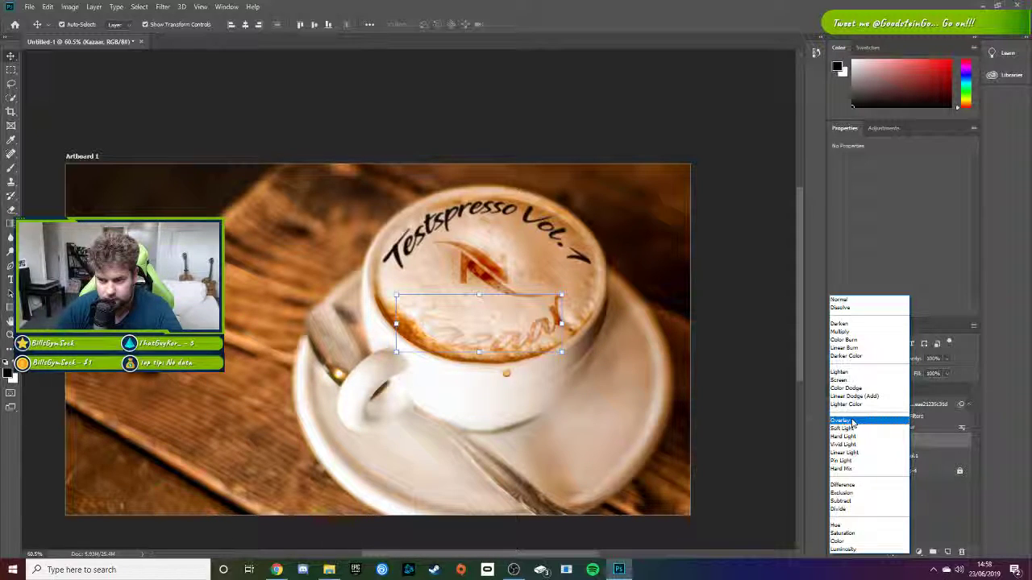
click(925, 497)
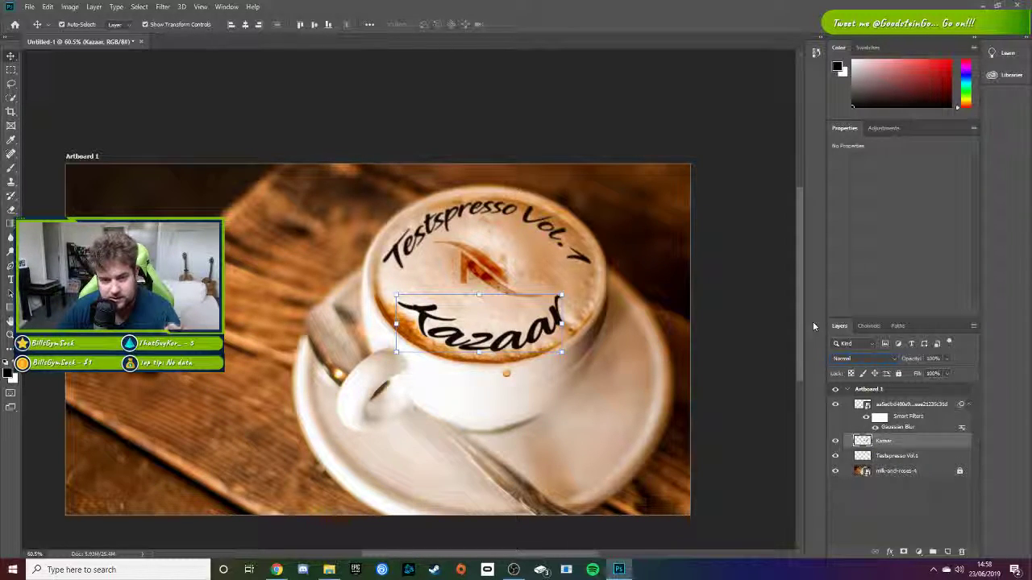
click(900, 457)
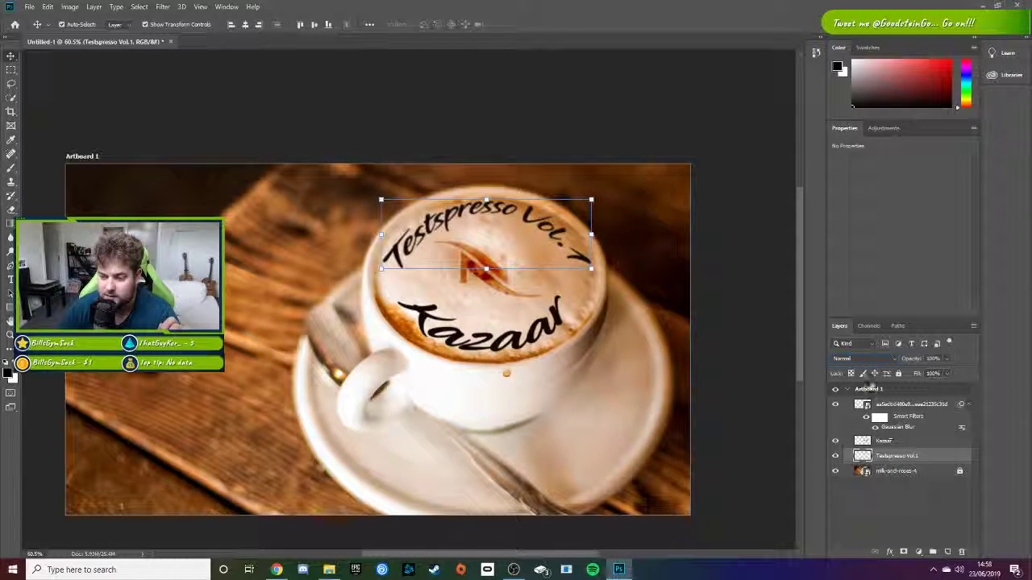
click(879, 363)
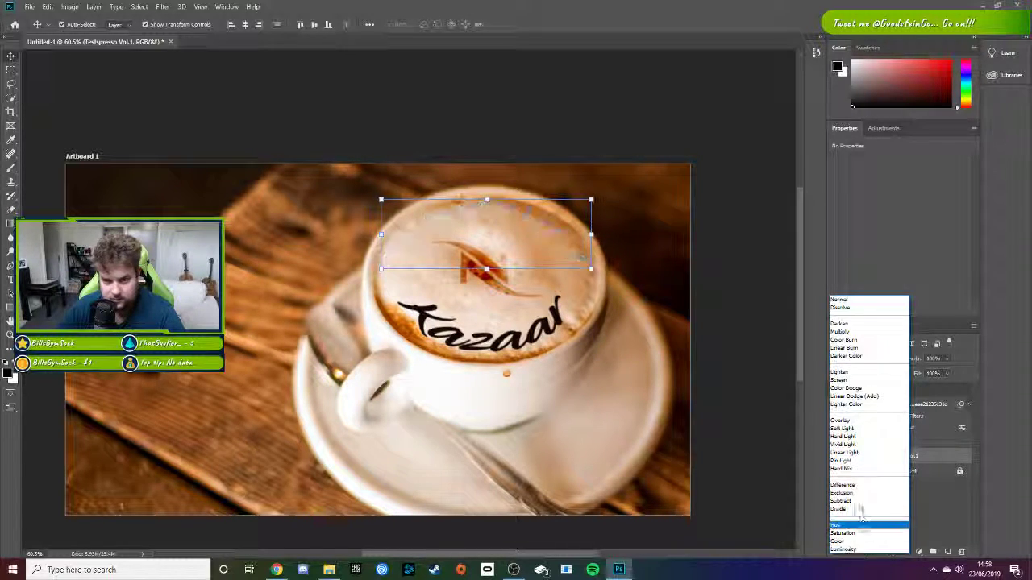
click(939, 512)
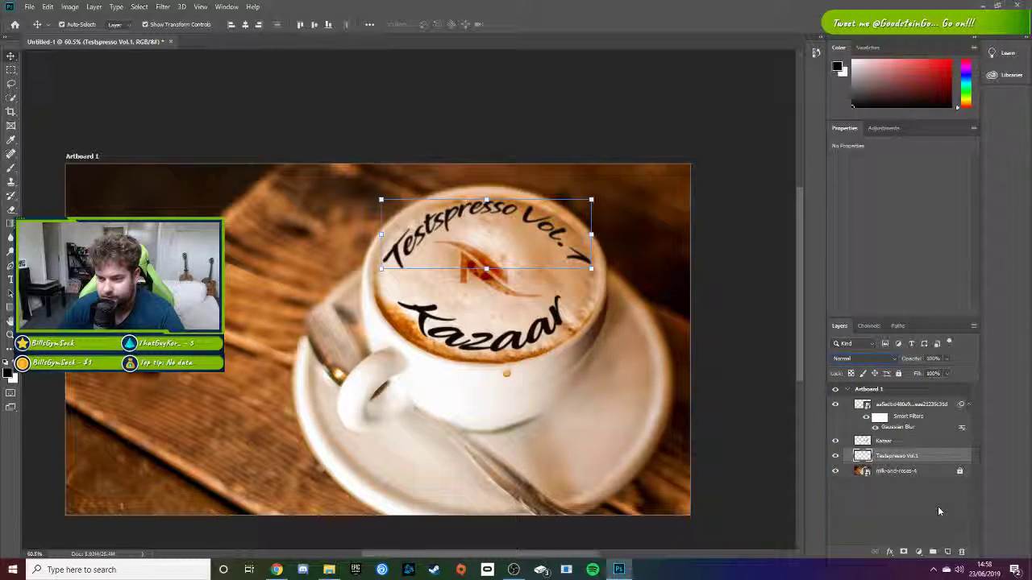
Step: Add a Color Overlay in black (000000) to the Kazaar layer, keeping the overlay's blend mode Normal at 100% opacity
click(905, 443)
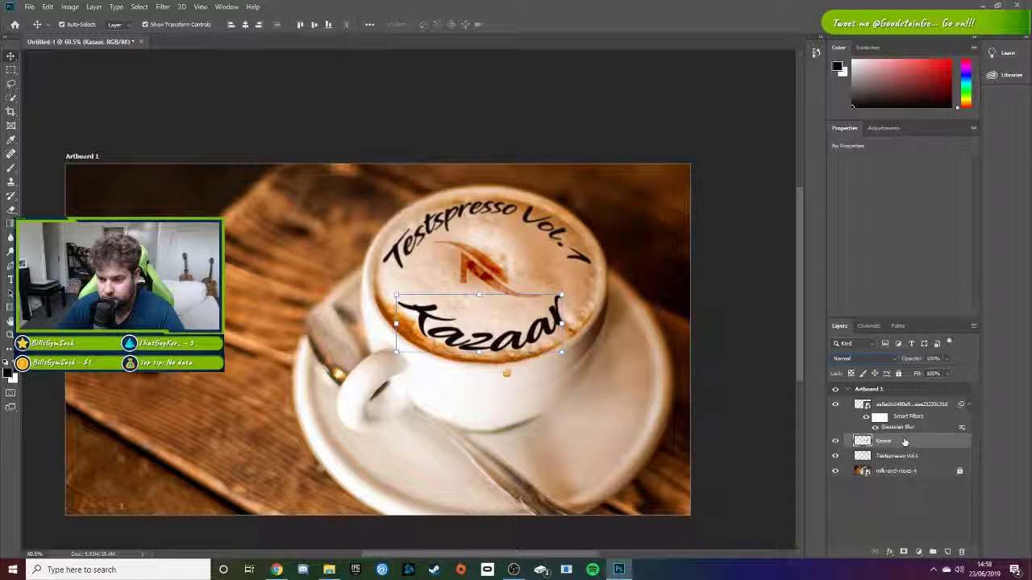
double_click(902, 442)
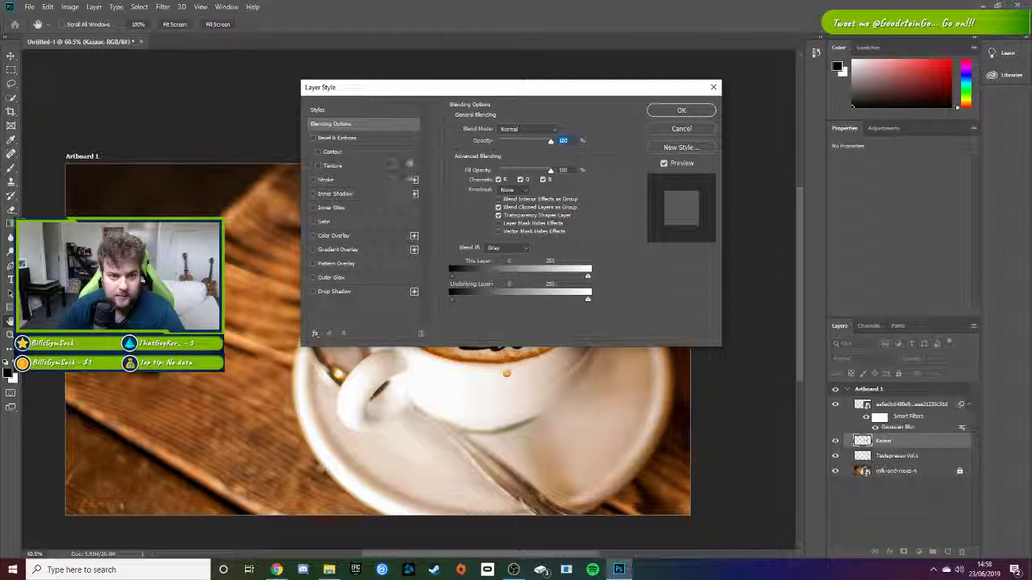
drag(498, 87, 781, 71)
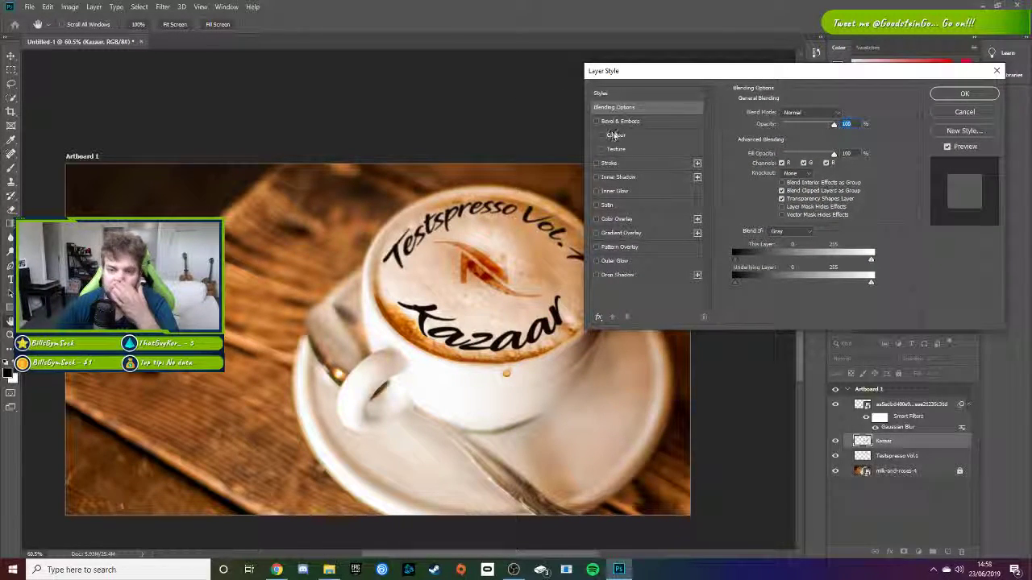
click(617, 219)
click(841, 115)
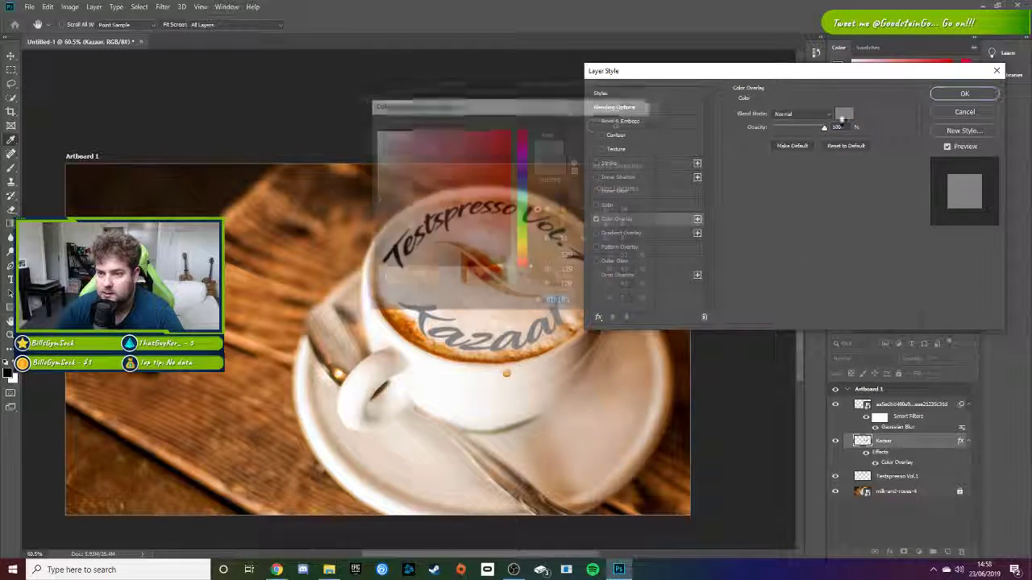
drag(500, 203, 513, 269)
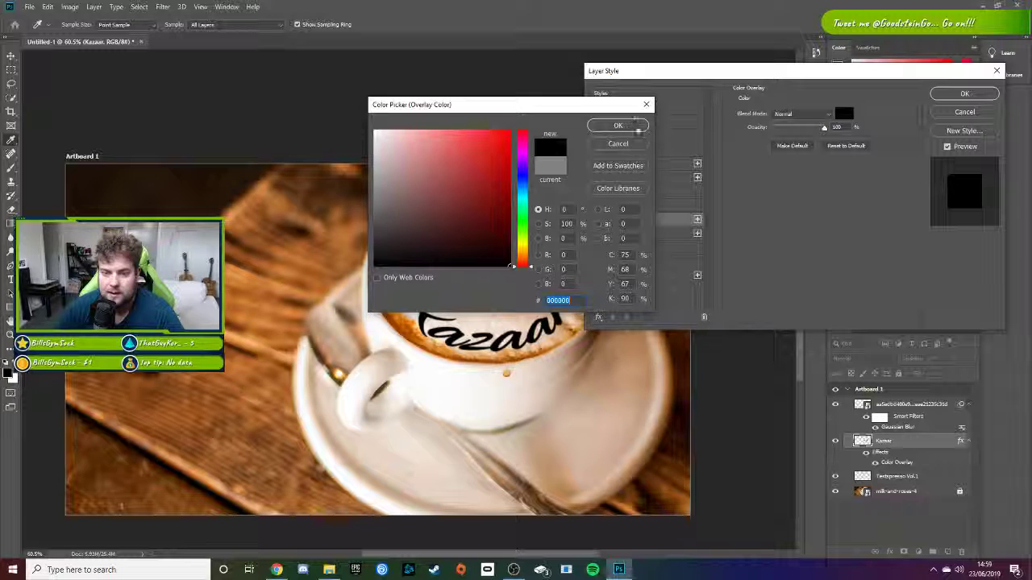
click(638, 128)
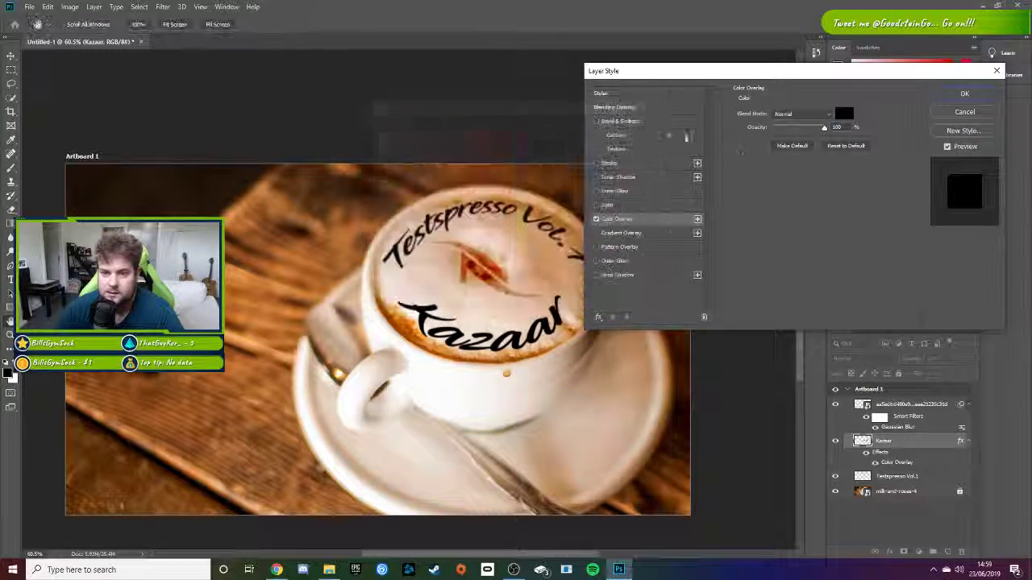
Step: Try Drop Shadow and Bevel & Emboss on the Kazaar layer, switch both off and apply the layer style with only Color Overlay
click(626, 276)
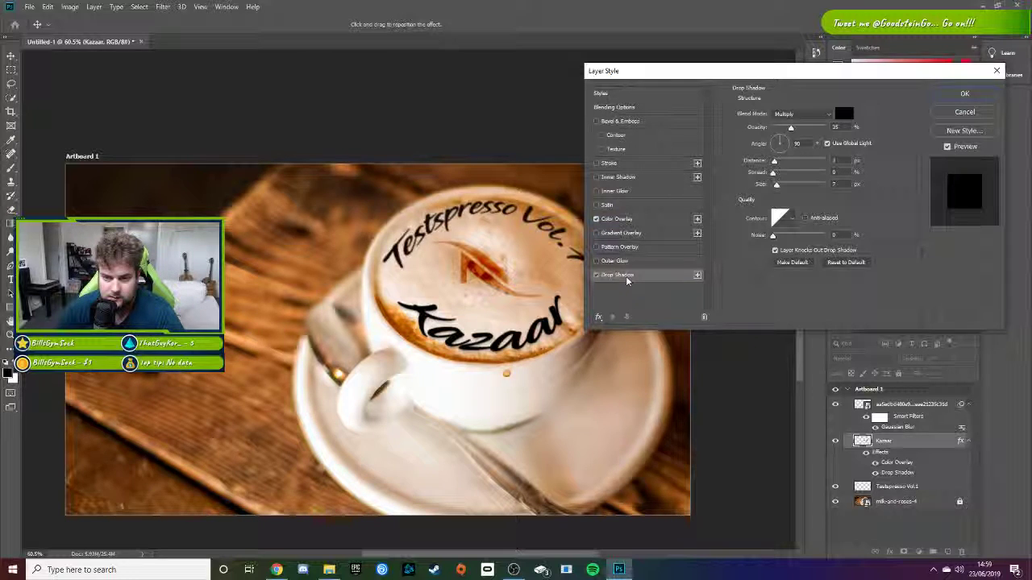
click(601, 276)
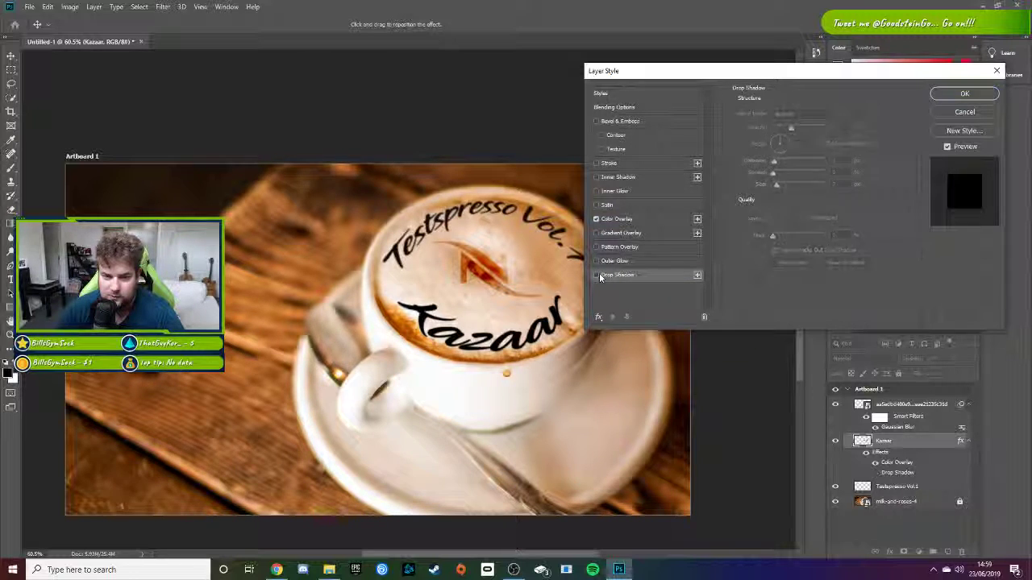
click(604, 122)
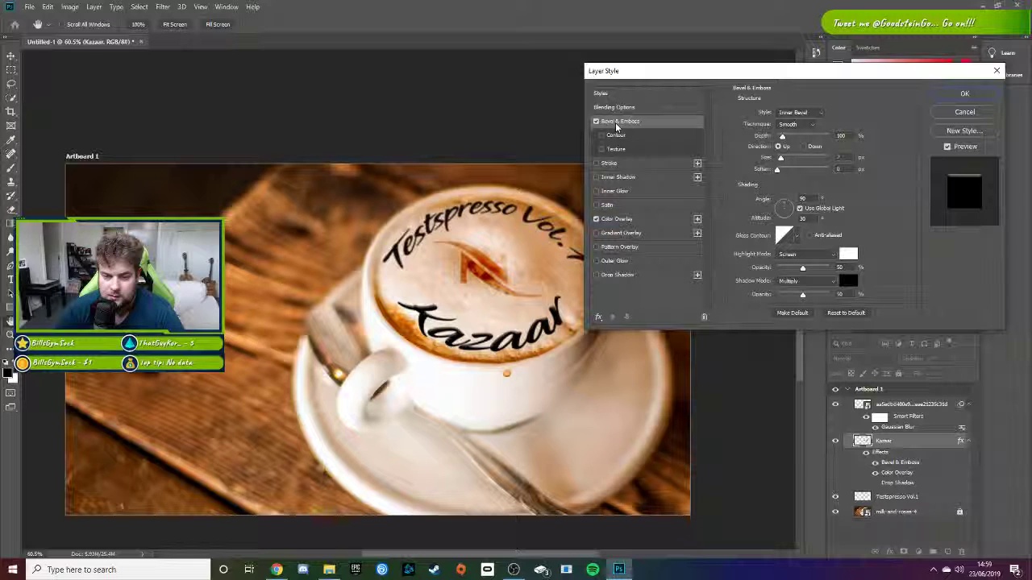
click(598, 121)
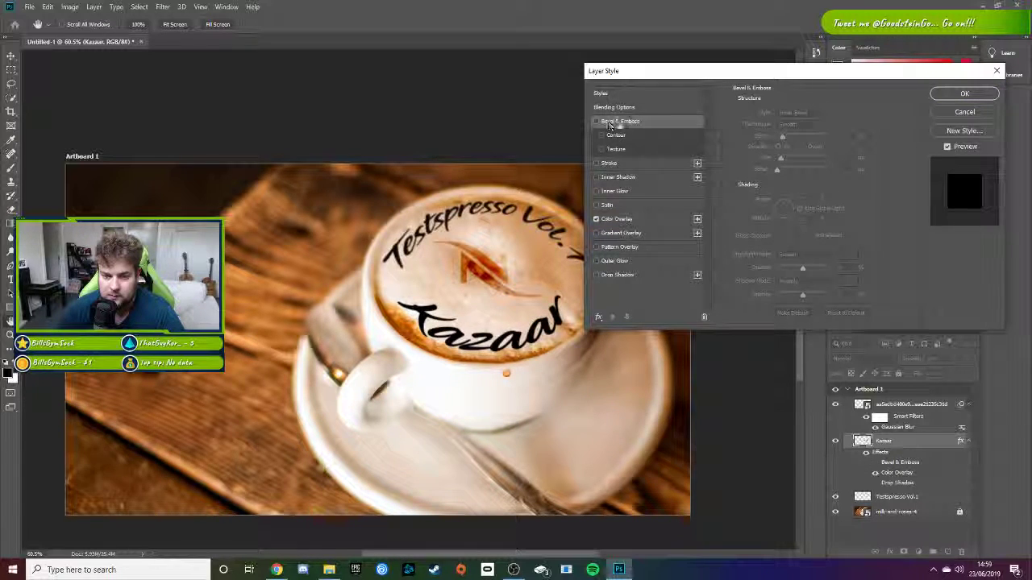
click(962, 95)
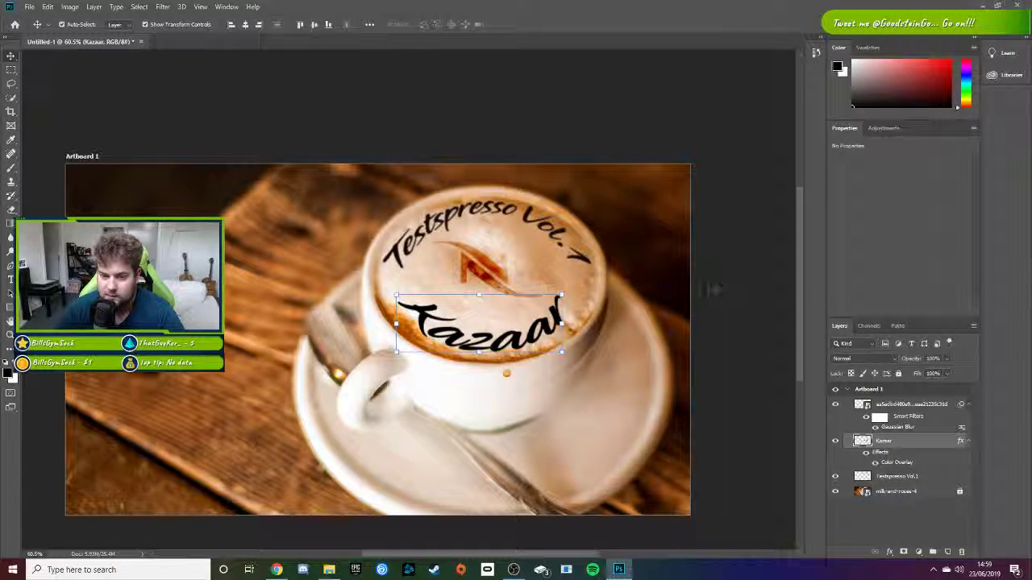
Step: Add the same black Color Overlay to the Testspresso Vol.1 layer and set the layer's blend mode to Overlay
click(911, 479)
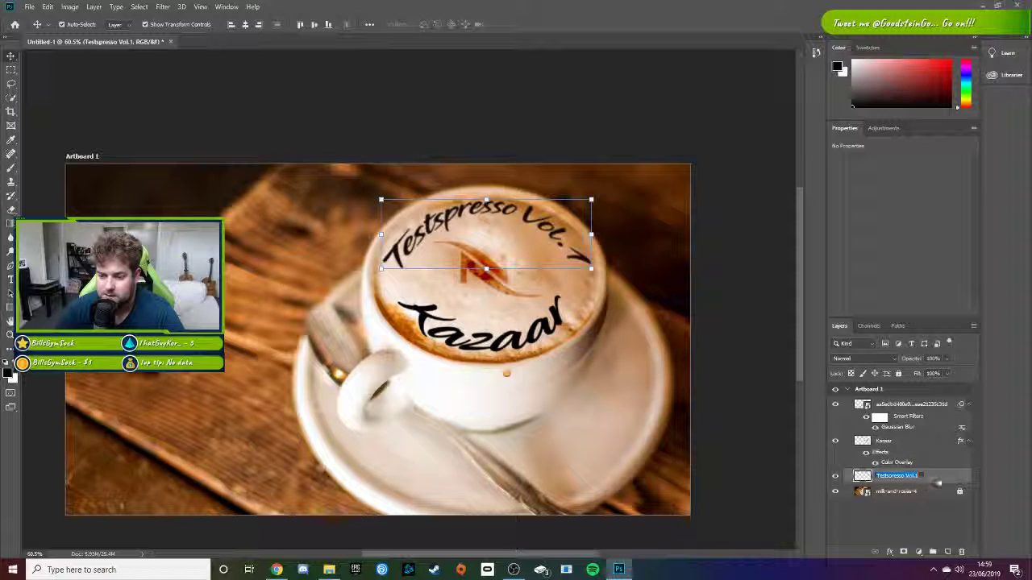
double_click(938, 480)
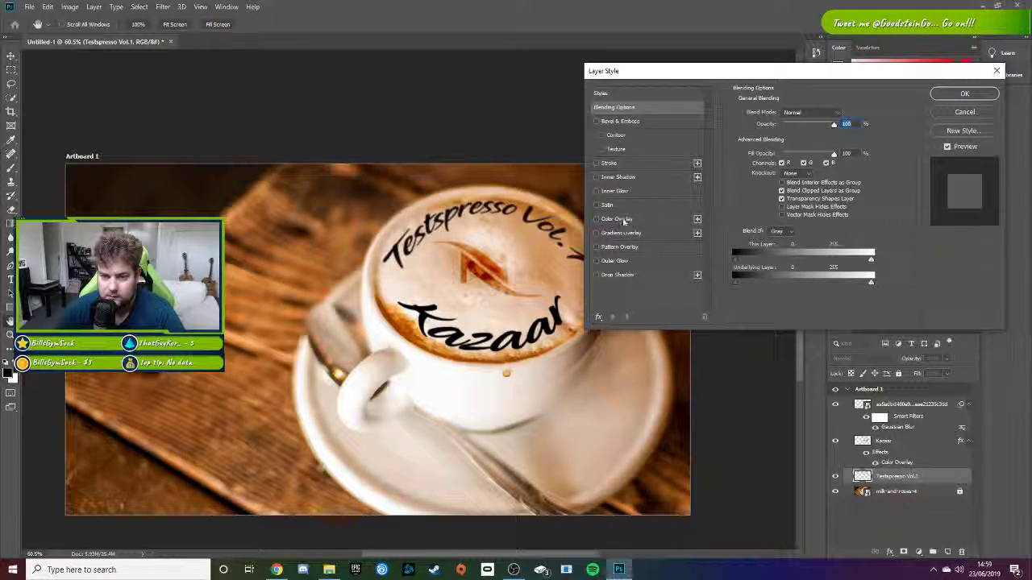
click(621, 219)
click(964, 93)
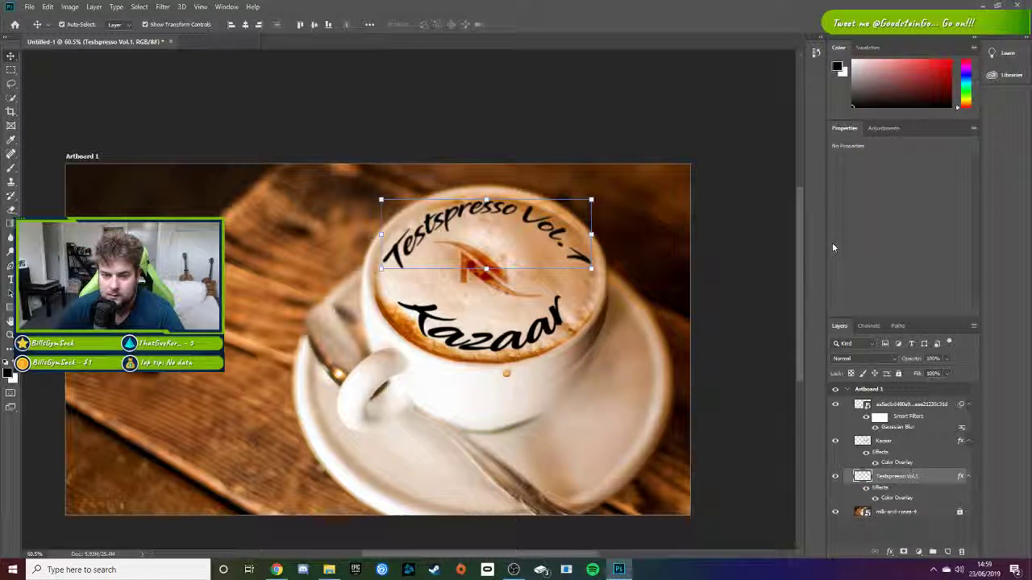
click(861, 358)
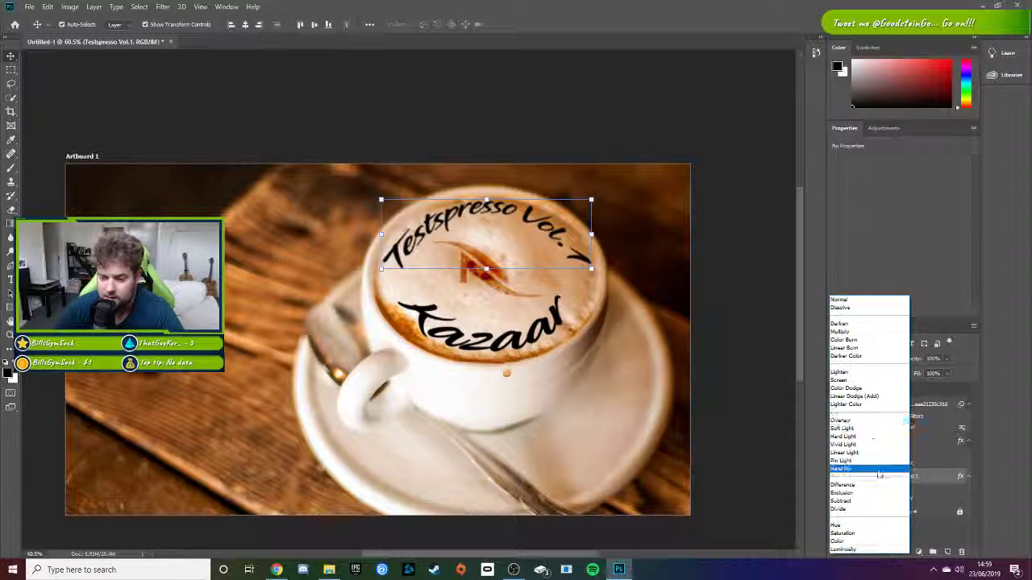
click(840, 421)
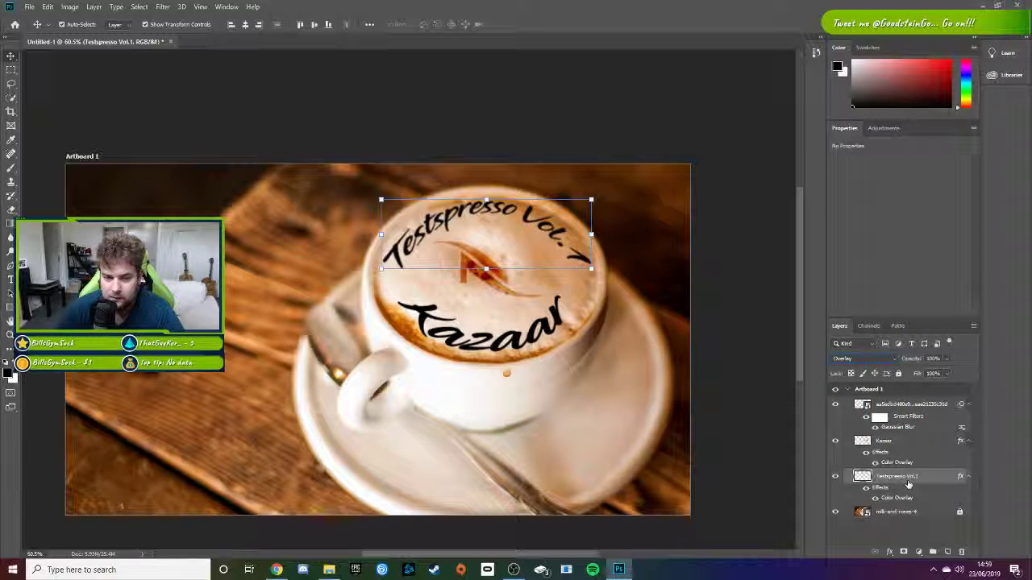
Step: Set the Kazaar layer's blend mode to Overlay and deselect the layer
click(931, 443)
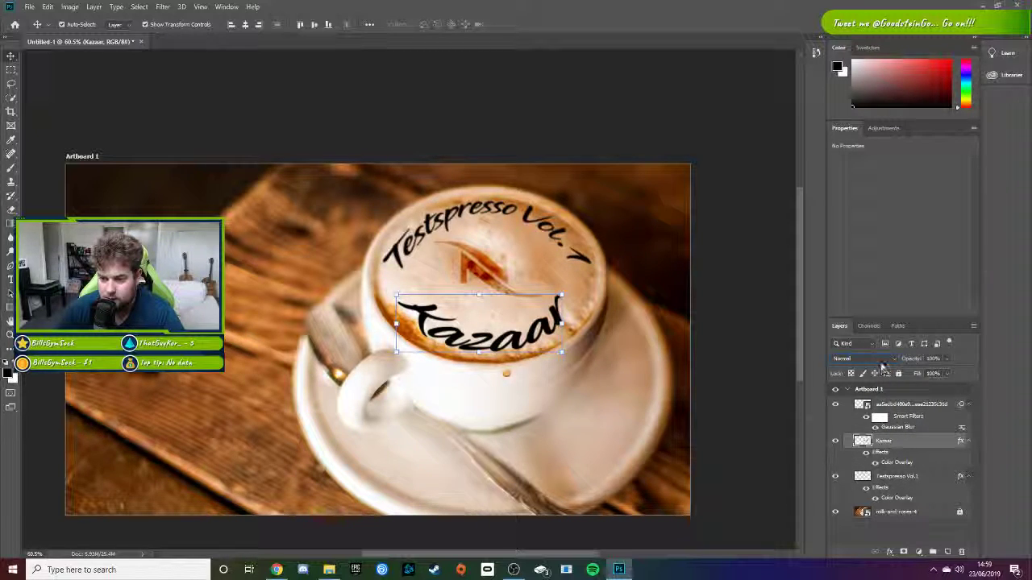
click(879, 364)
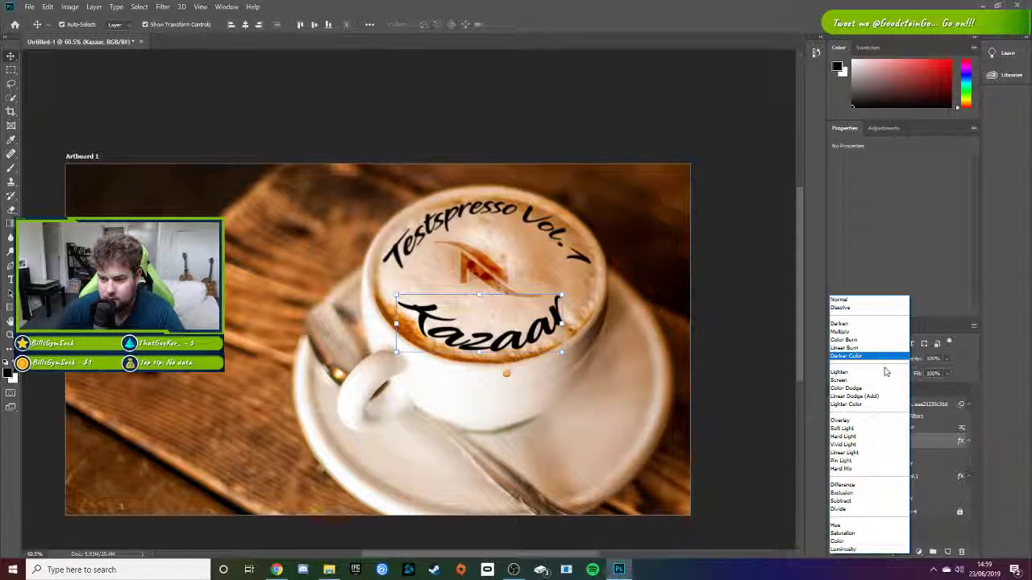
click(864, 422)
click(911, 539)
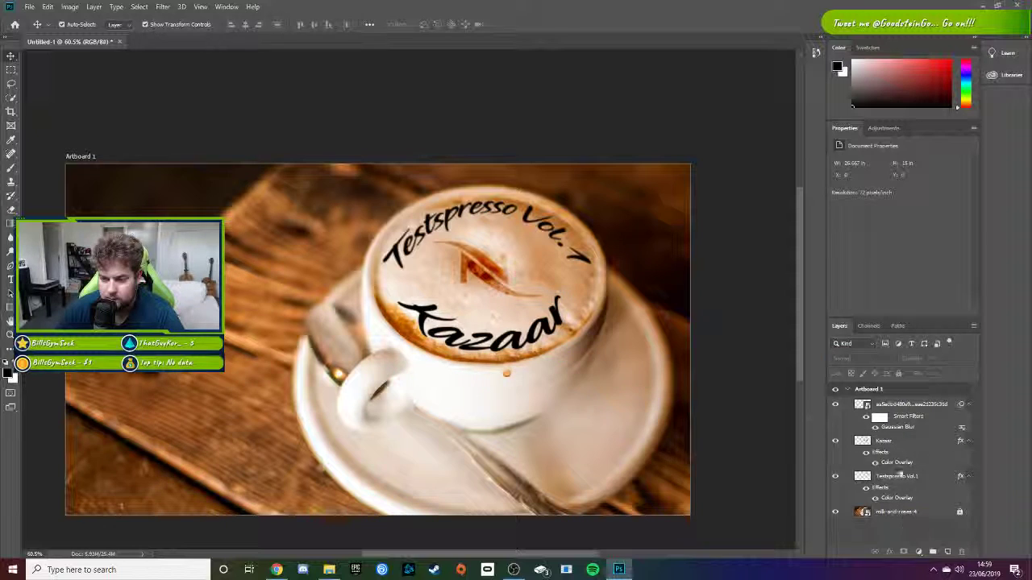
Step: Collapse the effects and smart filter lists of the Kazaar, Testspresso Vol.1 and logo layers
click(899, 446)
click(967, 443)
click(966, 457)
click(967, 407)
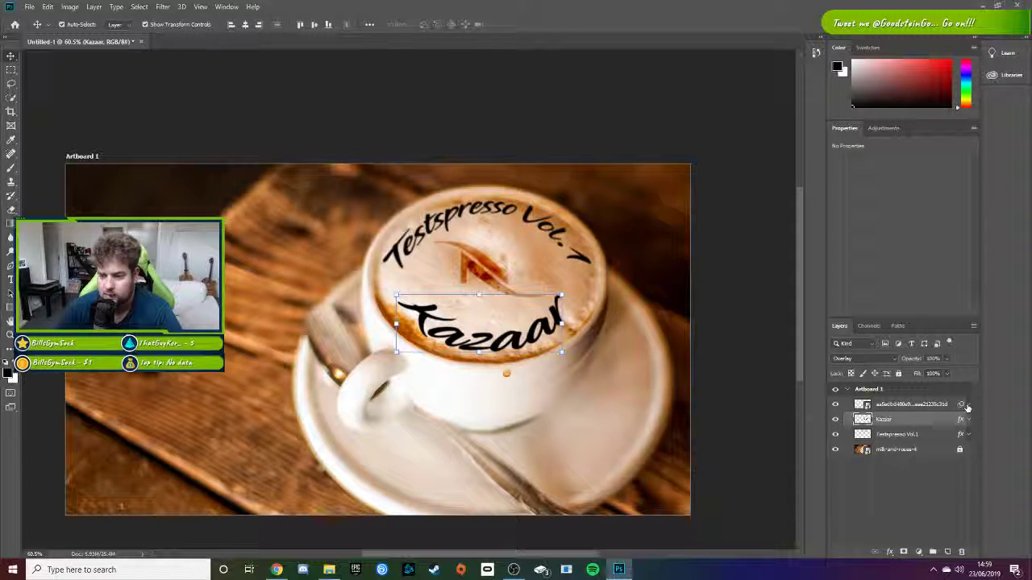
click(901, 435)
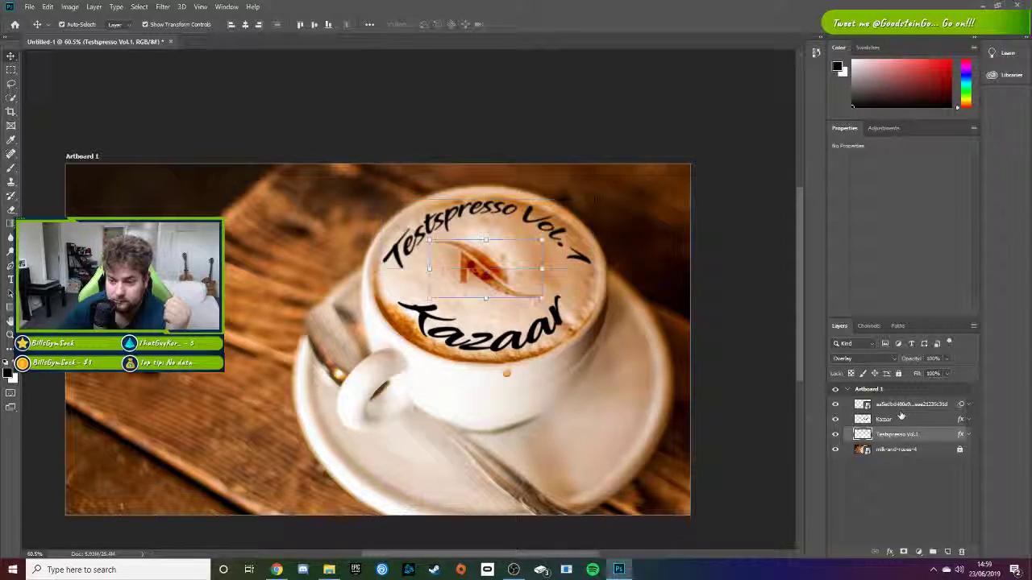
click(902, 418)
click(885, 360)
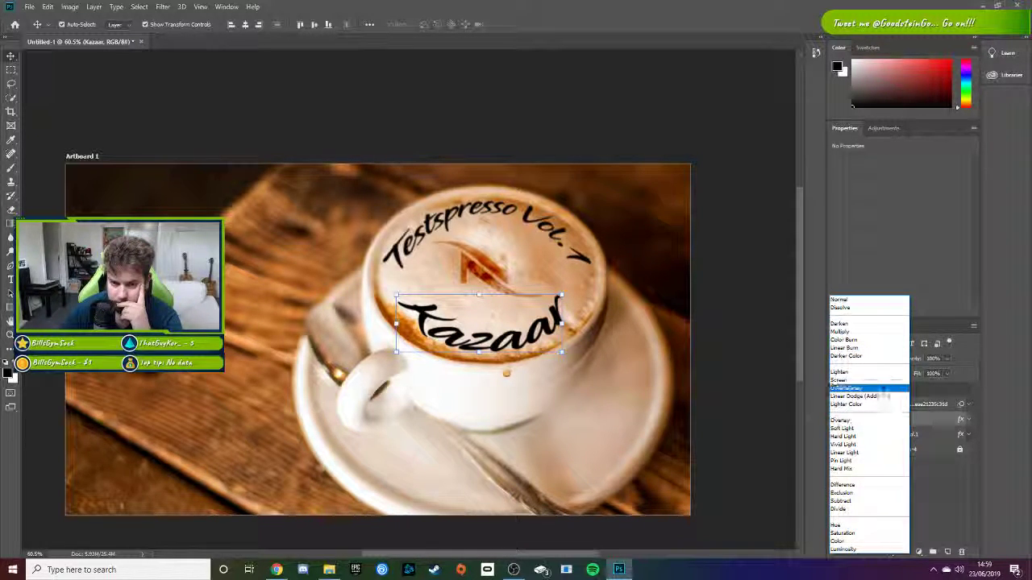
click(941, 493)
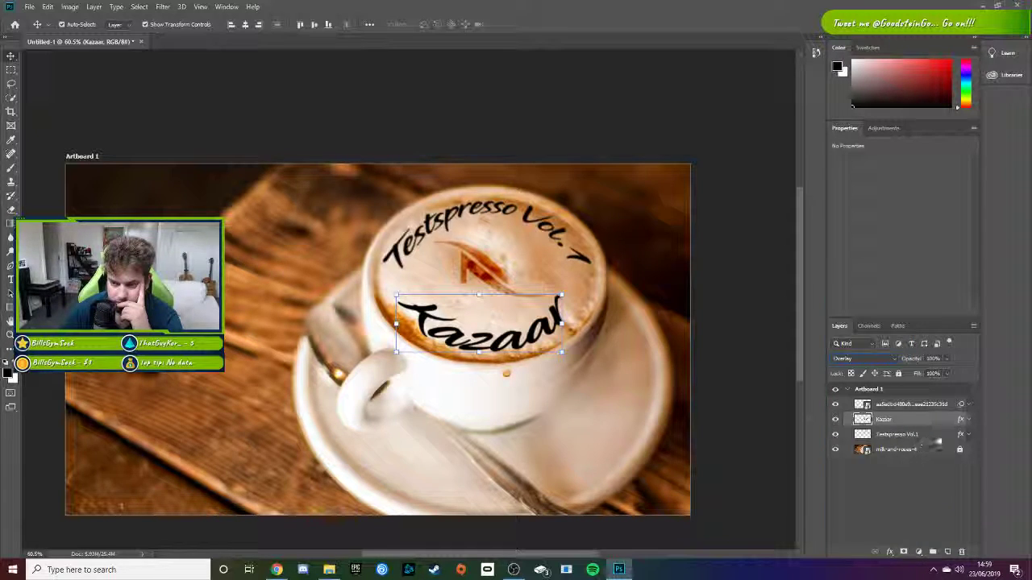
Step: Try the Kazaar layer's Color Overlay at 0% opacity with a brown sampled from the coffee
double_click(930, 419)
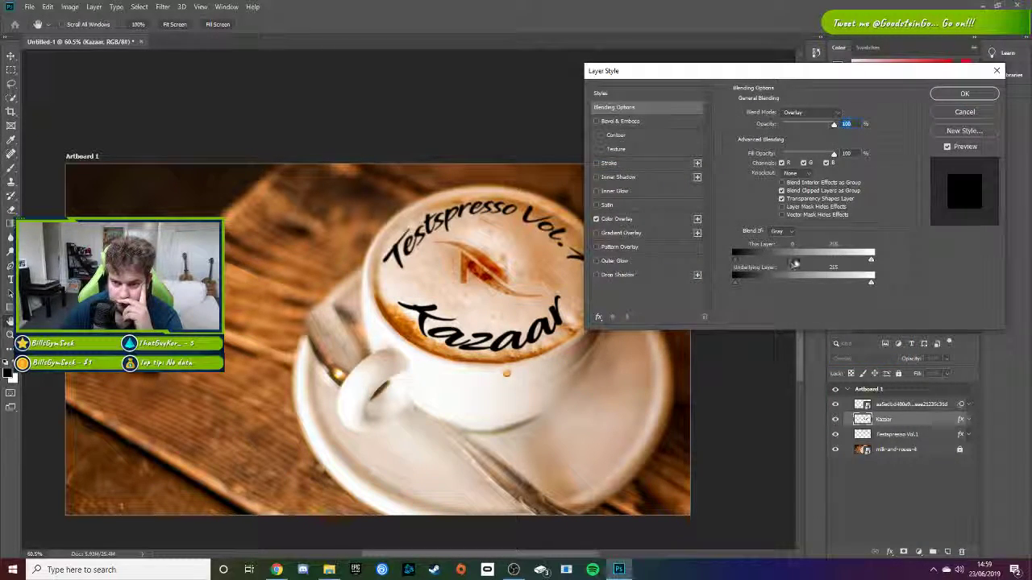
click(632, 220)
drag(824, 130, 747, 126)
click(843, 117)
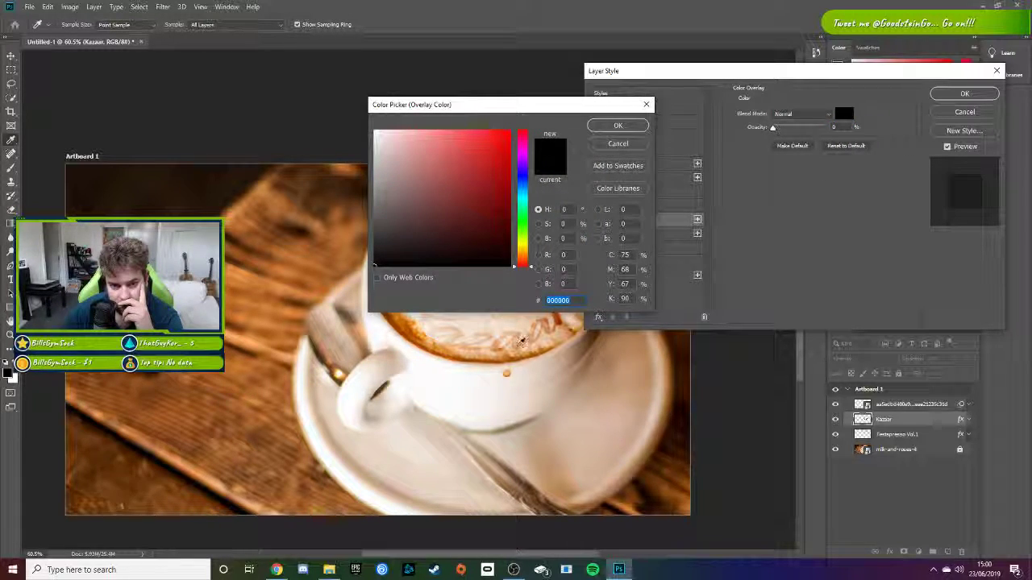
click(522, 355)
click(634, 128)
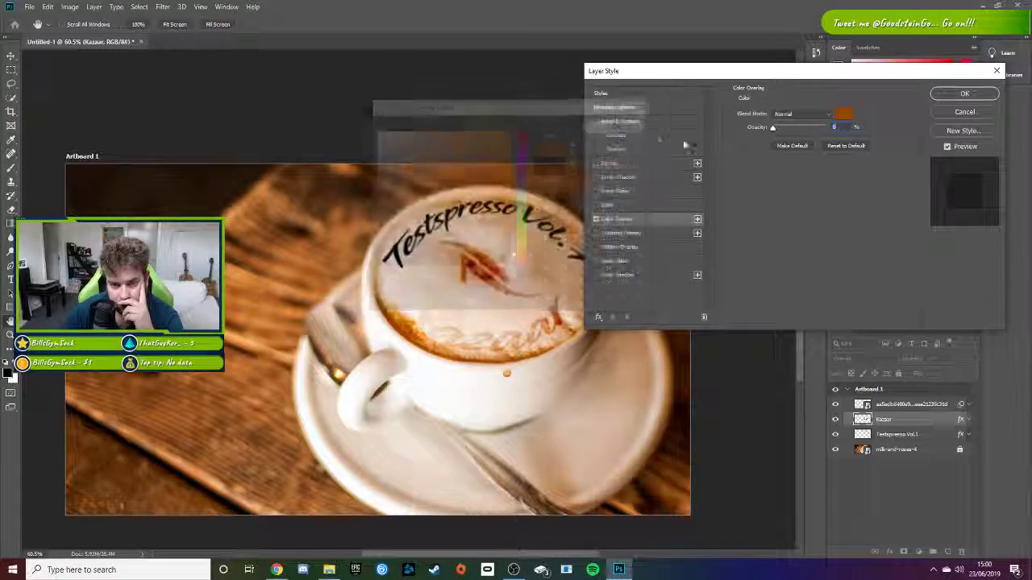
drag(773, 129, 735, 122)
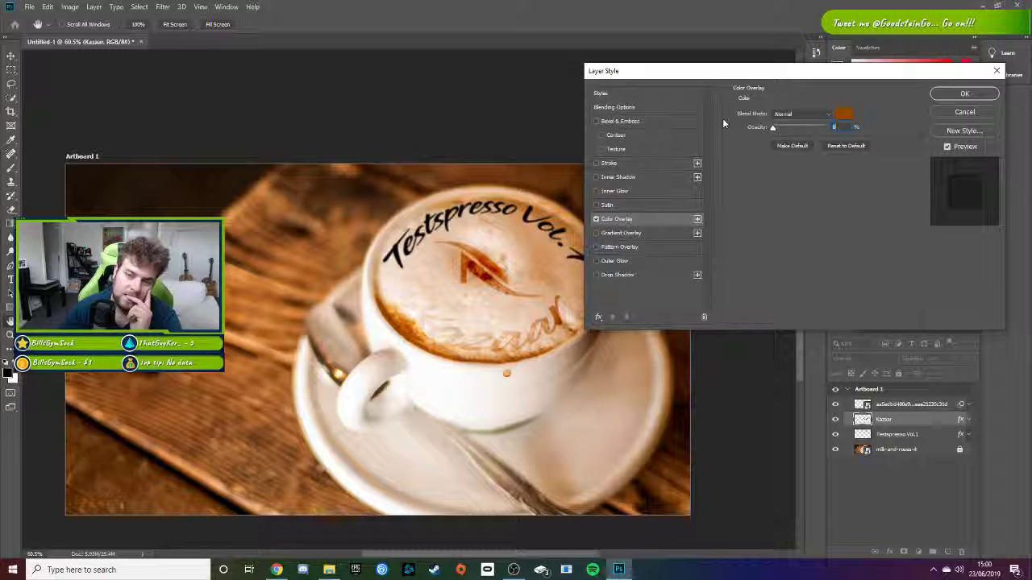
Step: Try white (ffffff) as the Kazaar overlay color, switch Color Overlay off and close the layer style without applying it
click(843, 113)
drag(454, 159, 375, 129)
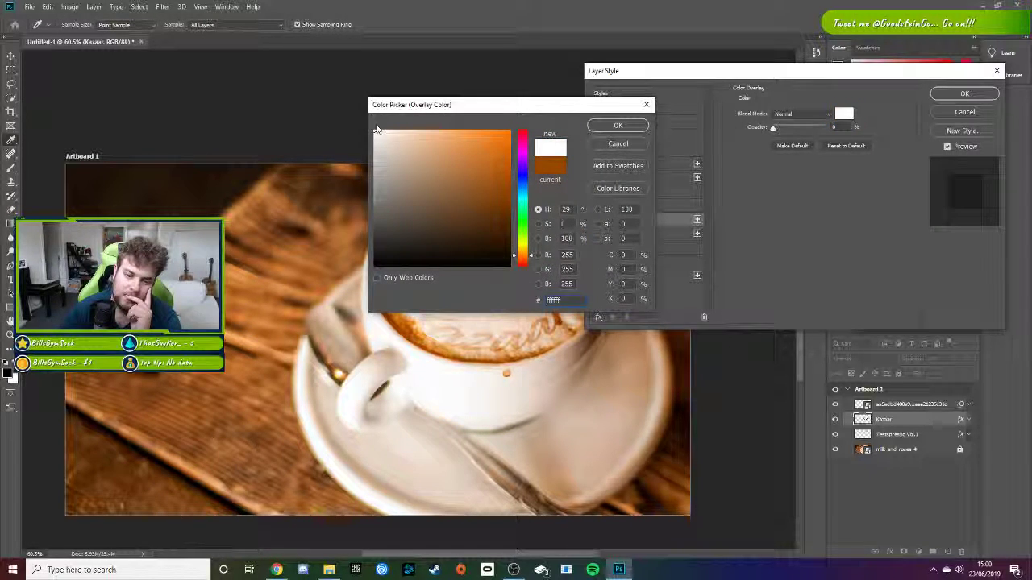
click(617, 127)
drag(778, 133, 638, 136)
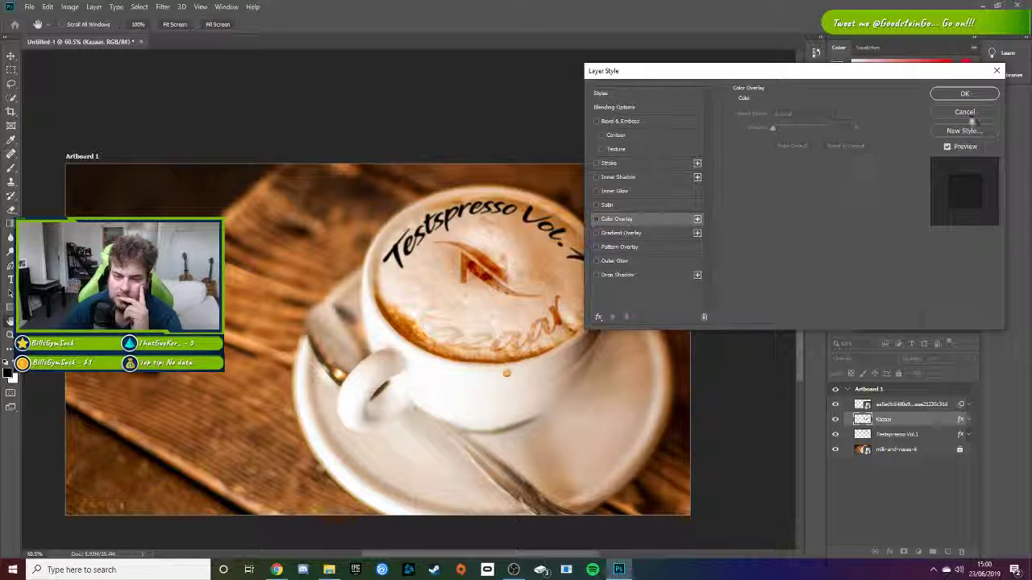
click(964, 93)
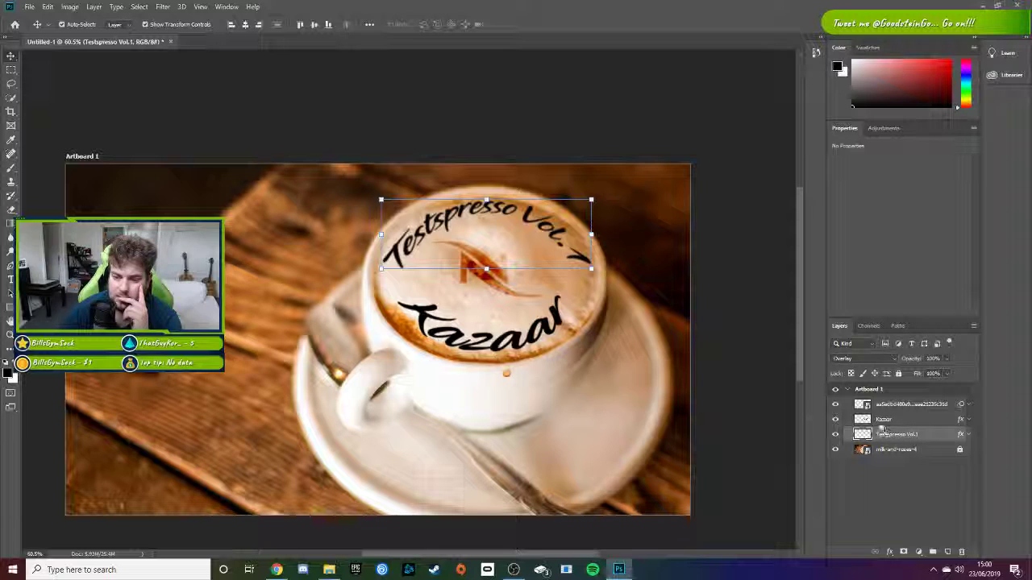
Step: Turn off the Kazaar layer's Color Overlay, apply the layer style and collapse its effects list
click(970, 420)
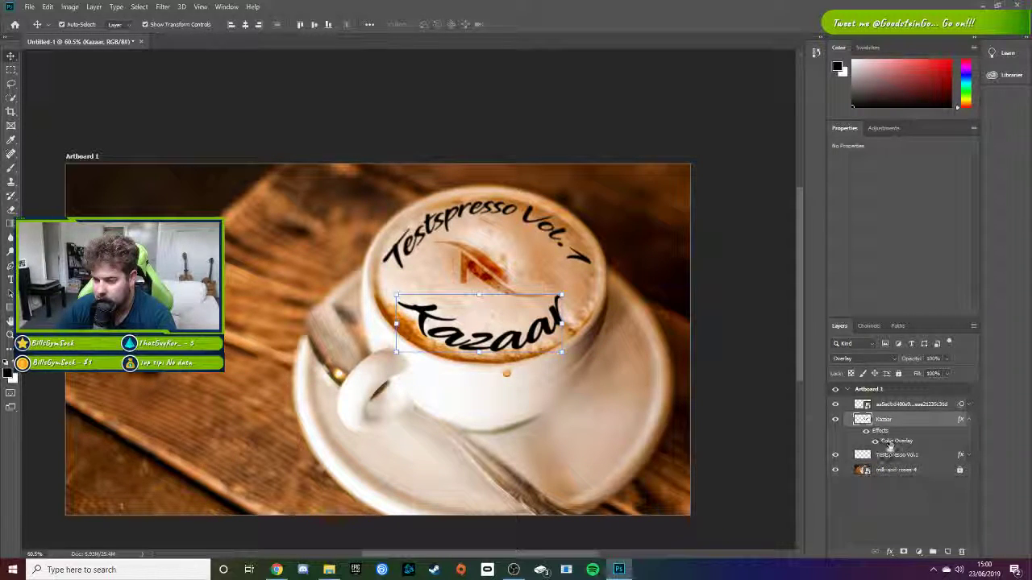
right_click(890, 444)
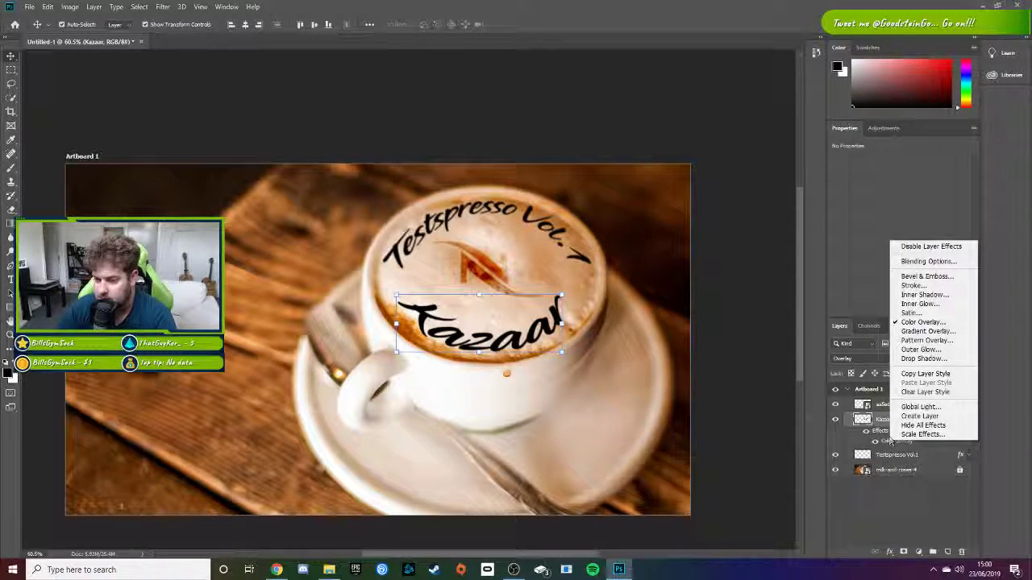
click(938, 323)
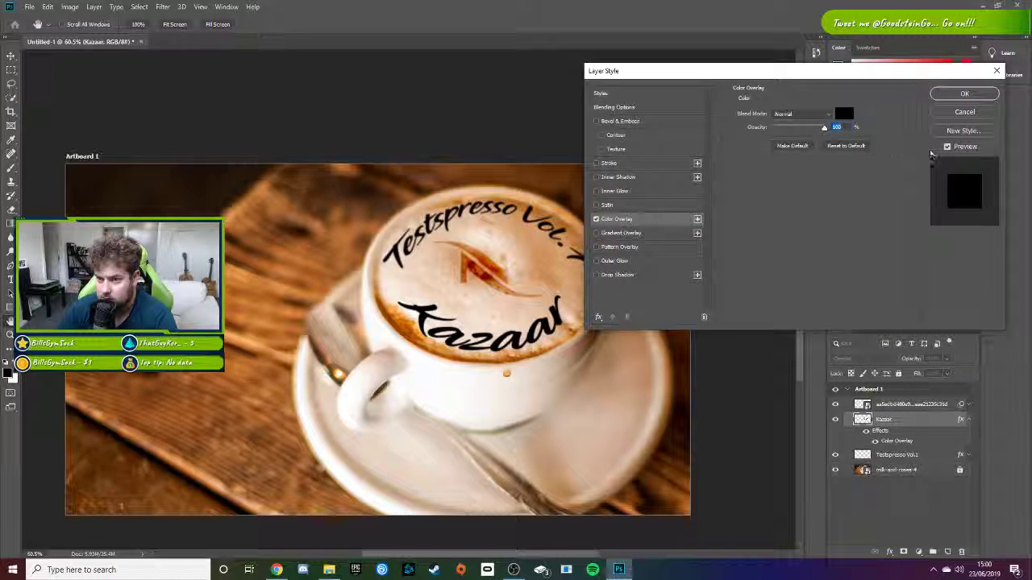
click(596, 219)
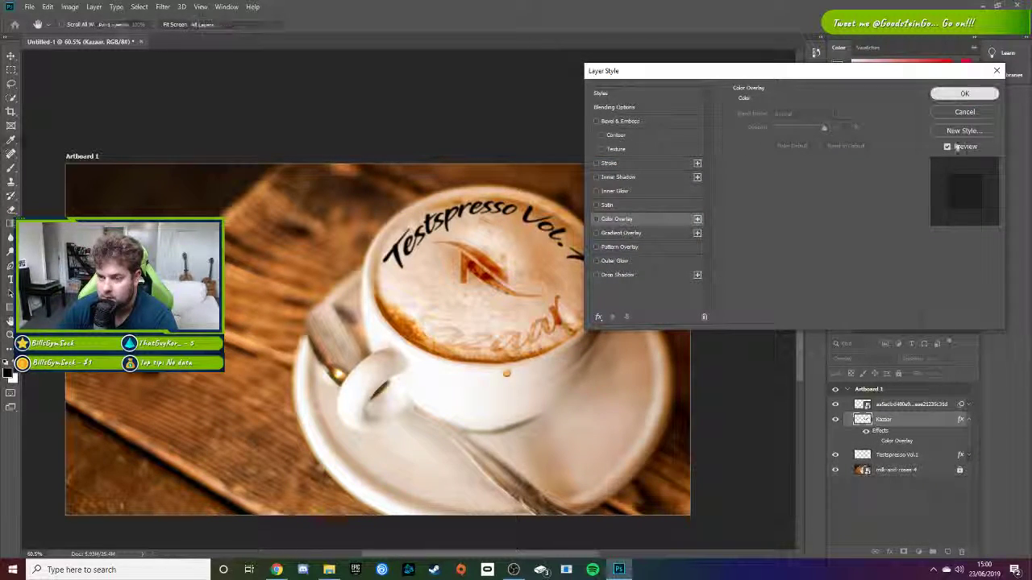
click(964, 93)
click(967, 422)
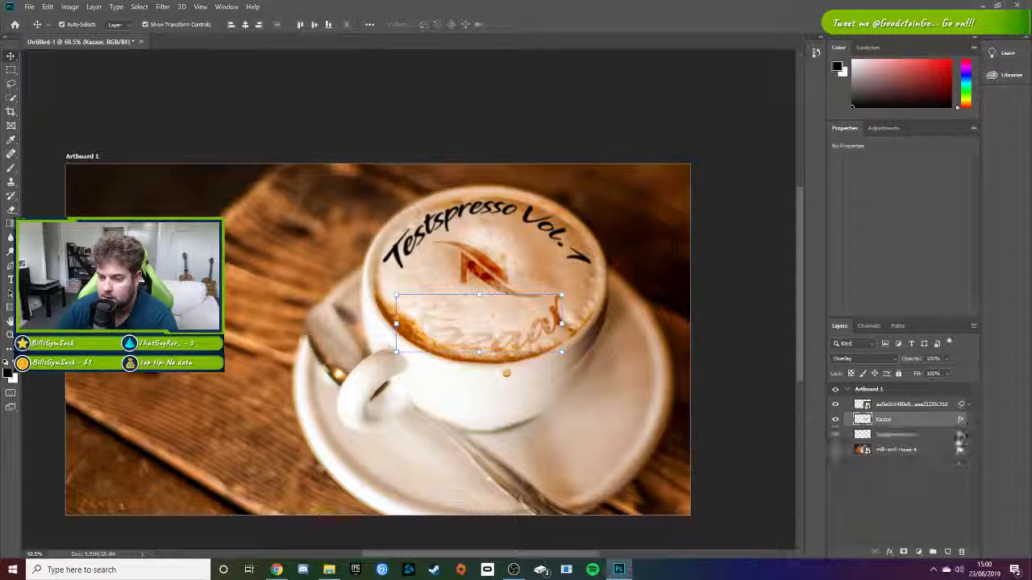
Step: Turn off the Color Overlay on the Testspresso Vol.1 layer and apply the layer style
click(905, 435)
right_click(930, 441)
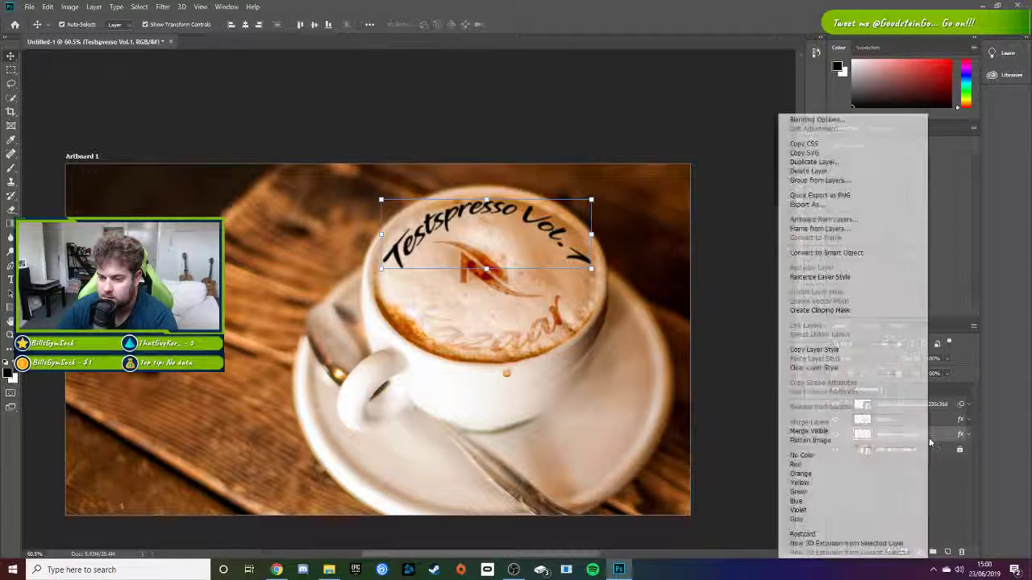
click(944, 432)
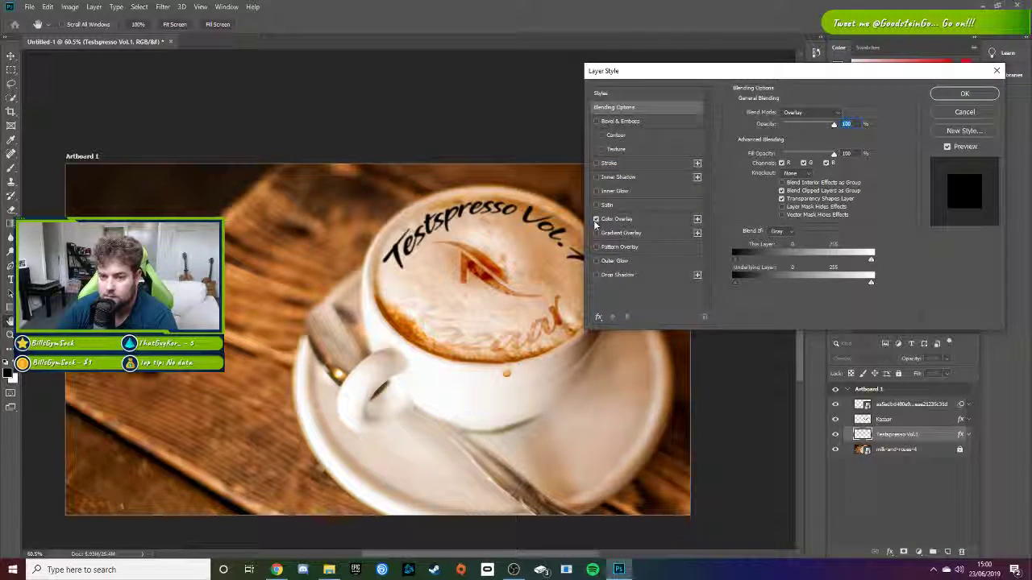
click(964, 93)
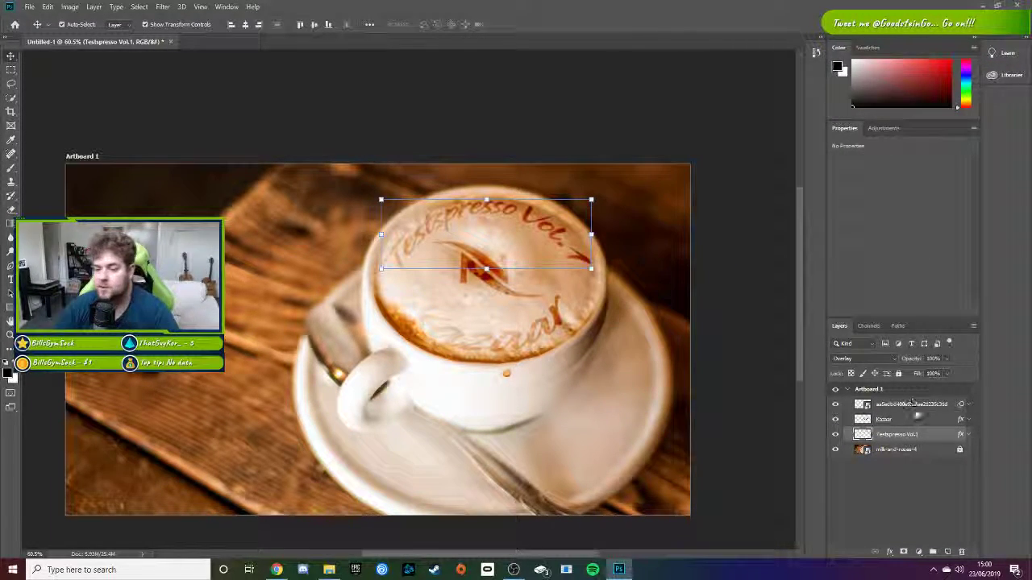
Step: Try a Levels adjustment on the Kazaar layer, shifting its white, black and midtone input levels
click(916, 419)
click(94, 7)
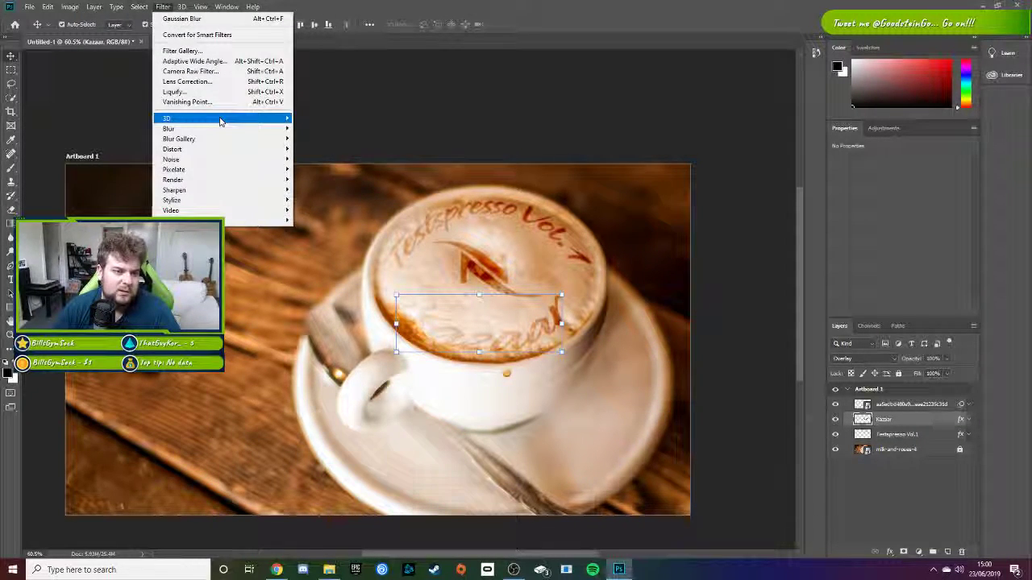
mouse_move(71, 8)
mouse_move(85, 36)
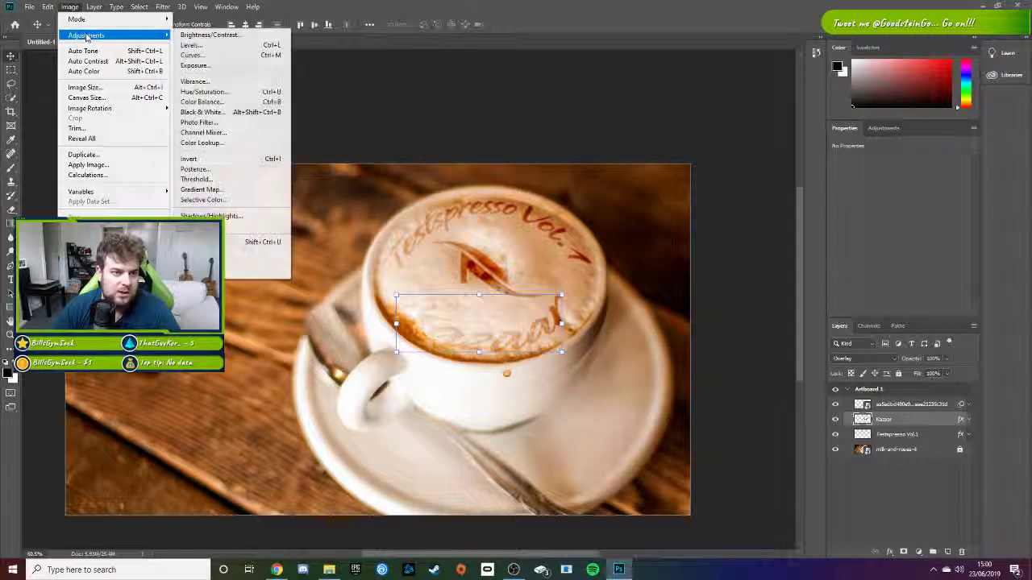
click(246, 49)
drag(531, 112, 829, 149)
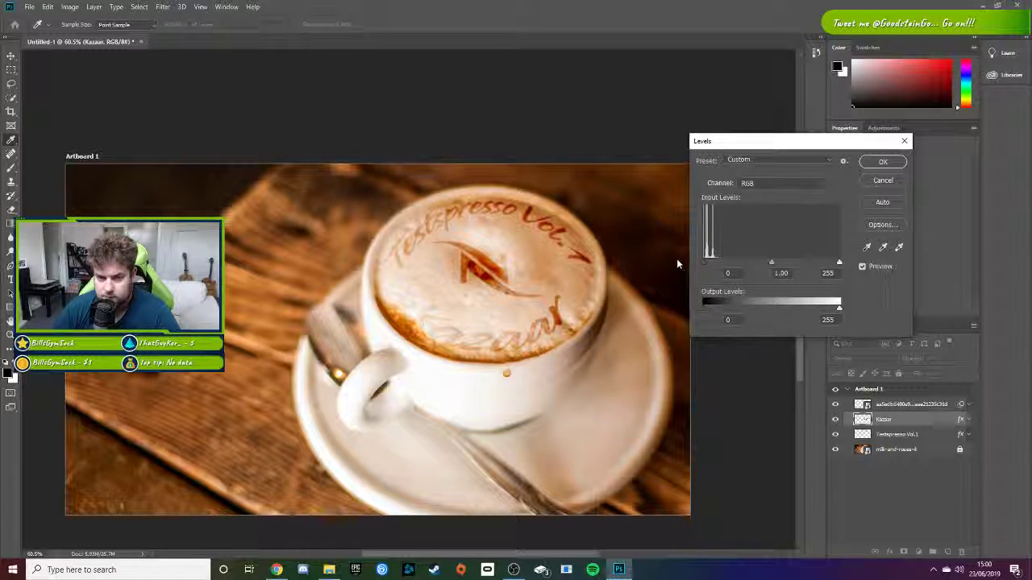
drag(839, 263, 940, 267)
mouse_move(704, 265)
mouse_down()
mouse_move(837, 263)
mouse_move(694, 260)
mouse_up()
drag(772, 263, 794, 273)
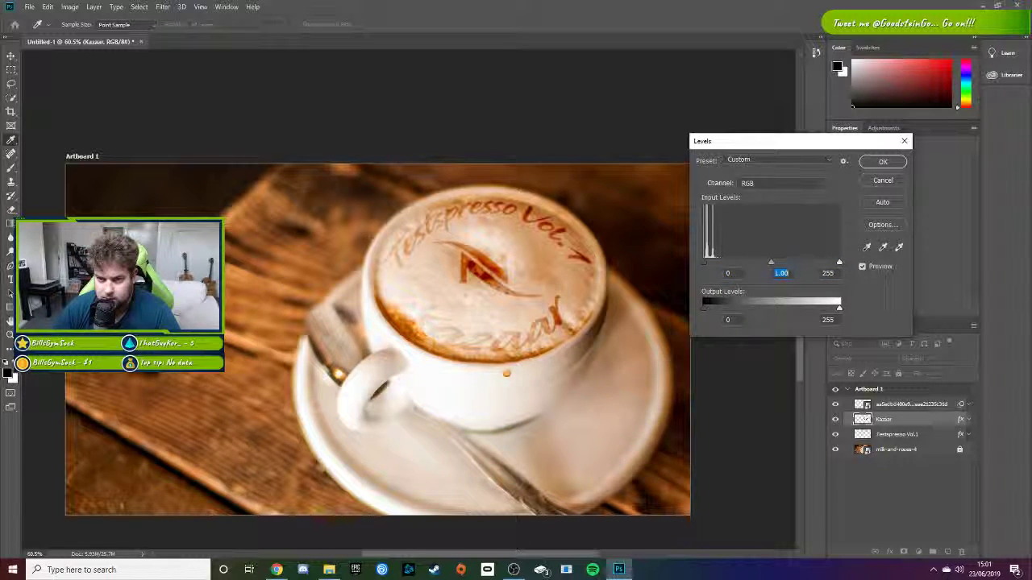
Step: Try raising the Levels output black point to 221 on the RGB channel and cancel the adjustment
click(798, 189)
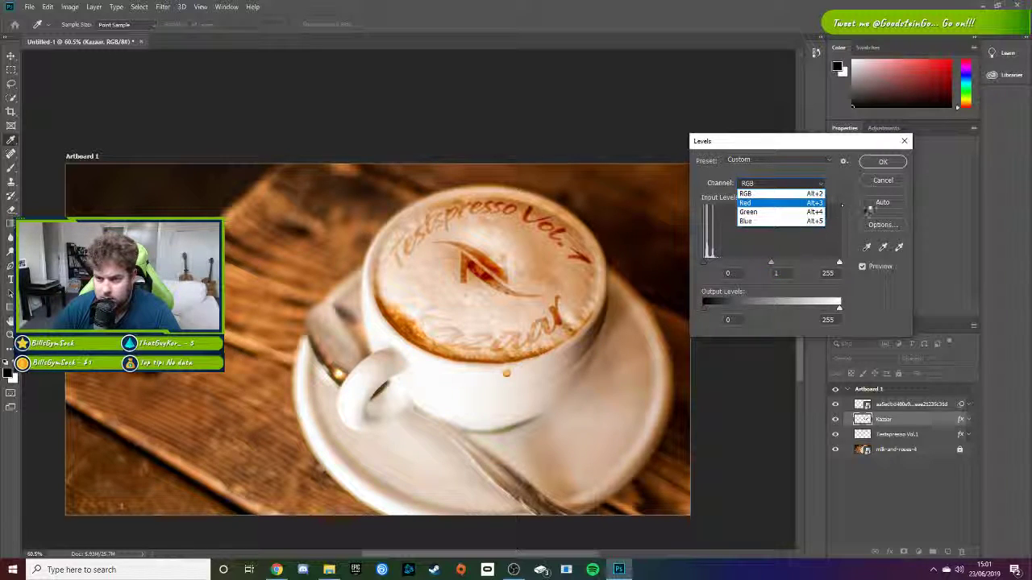
click(878, 184)
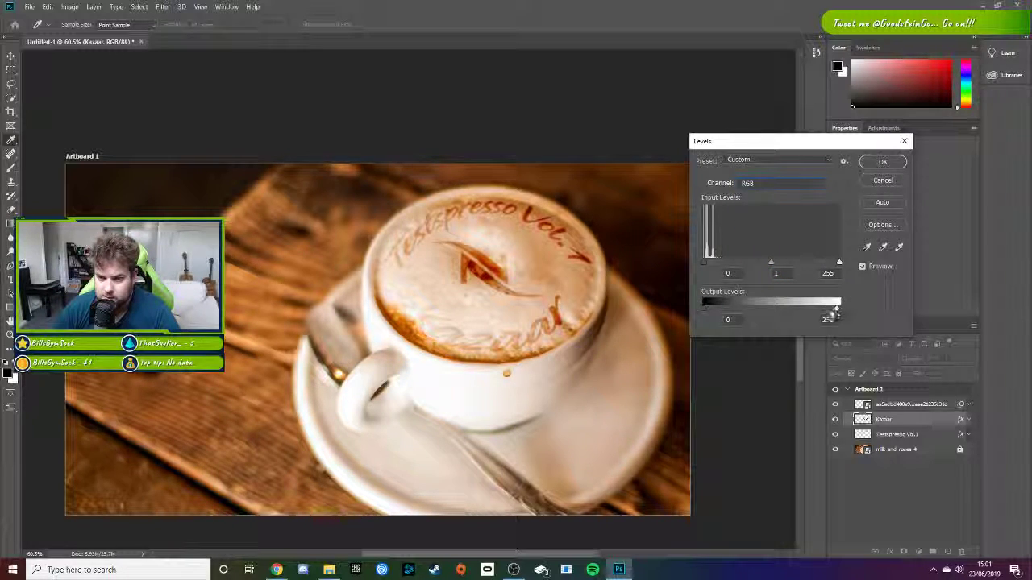
drag(730, 306, 867, 309)
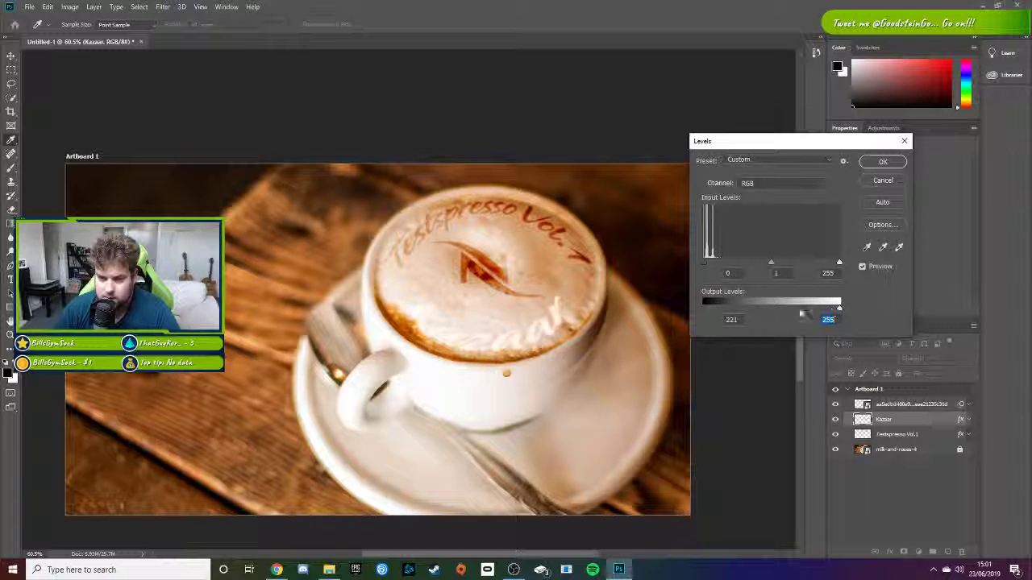
click(883, 182)
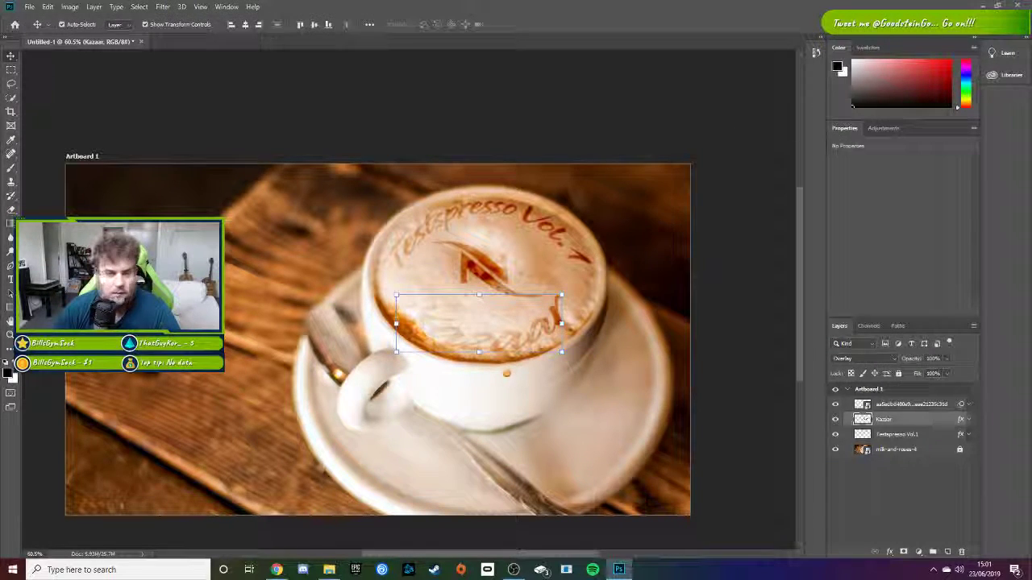
Step: Try a three-point RGB Curves adjustment on the Kazaar layer, with one point at input 230 and output 222, and cancel it
click(104, 9)
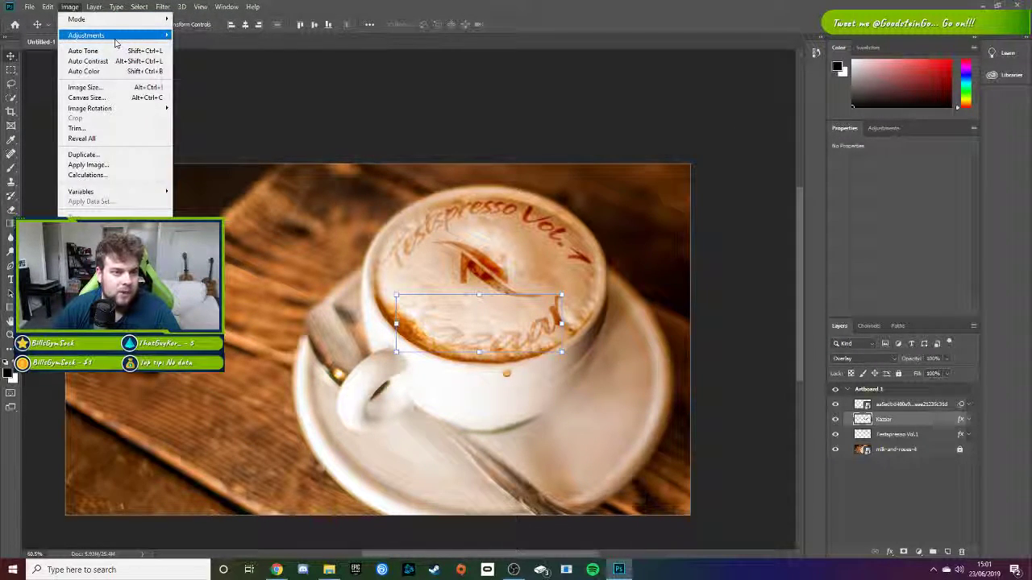
mouse_move(115, 37)
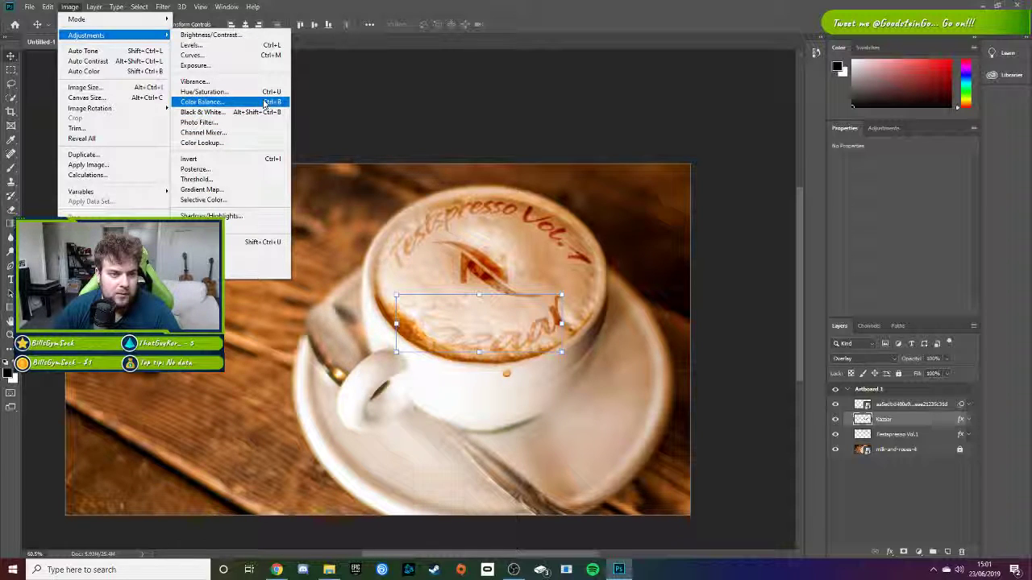
click(234, 54)
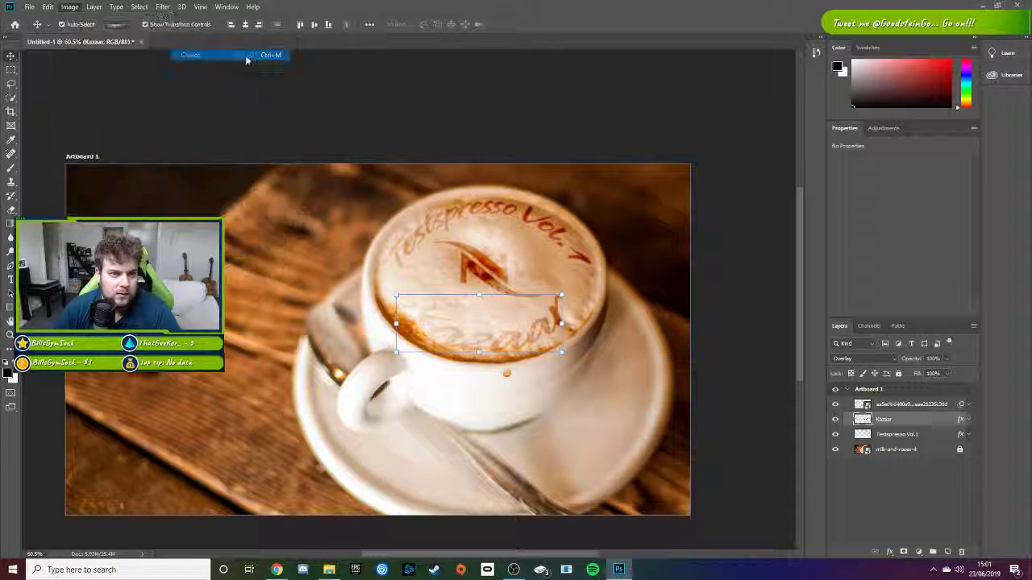
drag(532, 102, 828, 119)
mouse_move(755, 238)
mouse_down()
mouse_move(802, 261)
mouse_move(745, 229)
mouse_up()
drag(713, 269, 719, 273)
drag(778, 194, 812, 185)
click(718, 156)
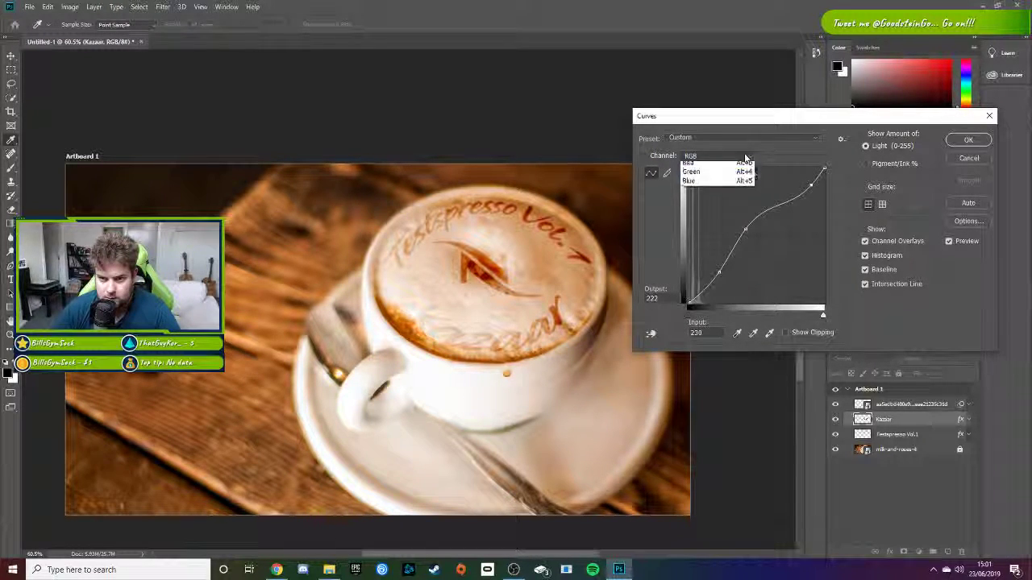
click(961, 163)
click(963, 161)
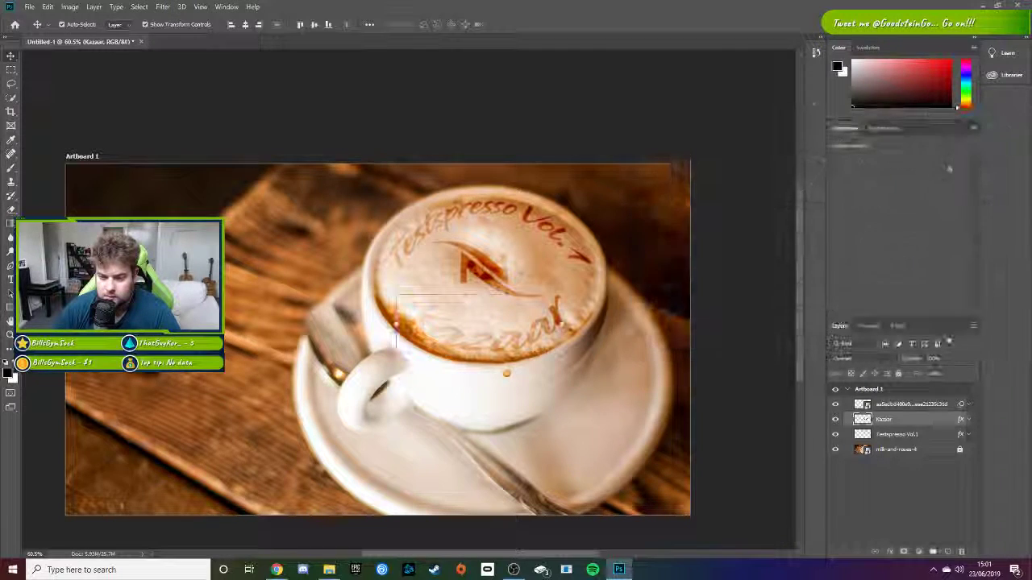
Step: Try a Hue/Saturation adjustment on the Kazaar layer with hue +37, saturation +100 and lightness -100, and cancel it
click(94, 7)
mouse_move(70, 7)
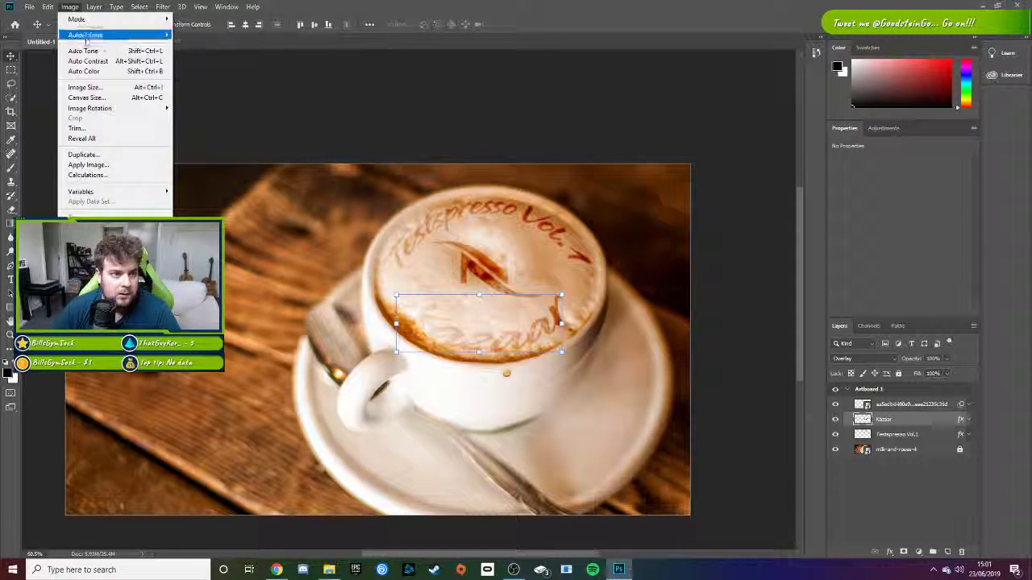
mouse_move(121, 35)
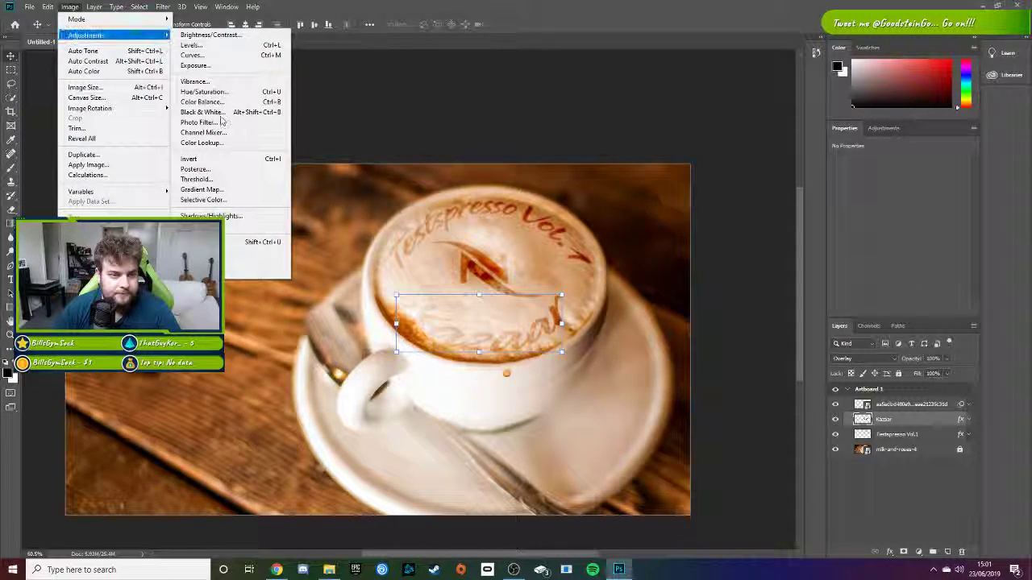
click(257, 93)
drag(548, 110, 831, 126)
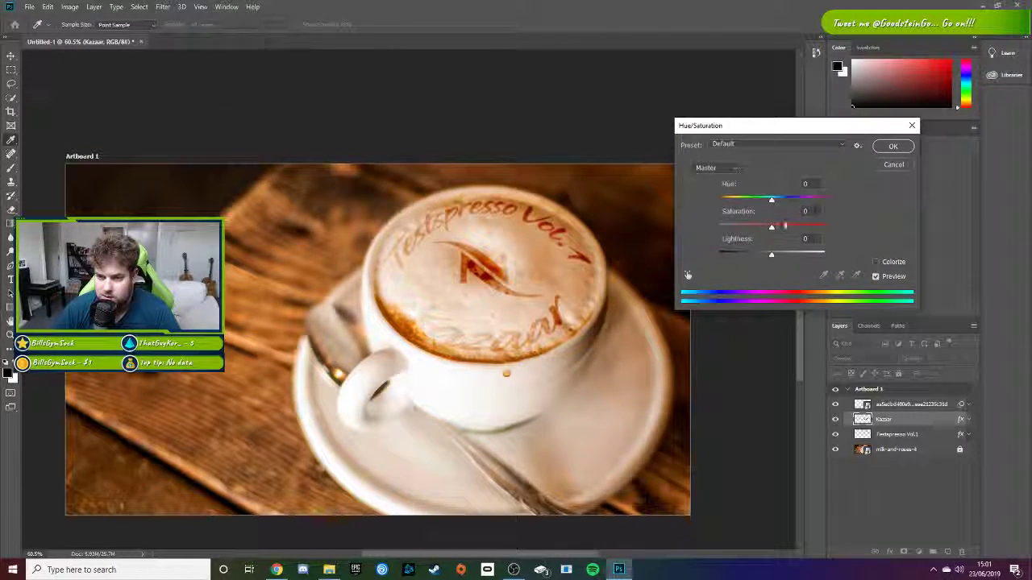
mouse_move(772, 202)
mouse_down()
mouse_move(809, 201)
mouse_move(765, 201)
mouse_move(773, 204)
mouse_up()
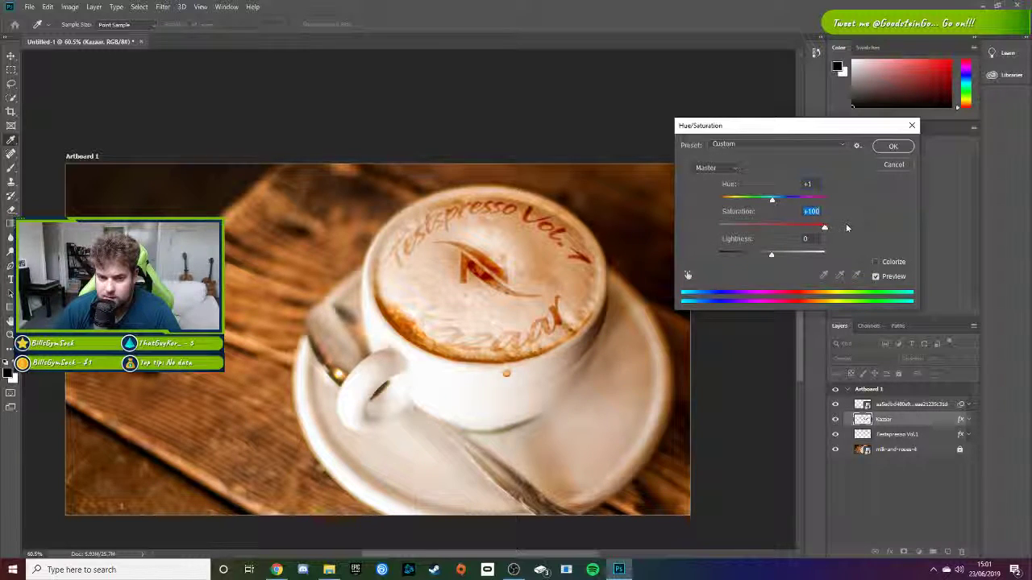
drag(770, 256, 700, 256)
drag(770, 199, 777, 200)
mouse_move(740, 258)
mouse_down()
mouse_move(794, 254)
mouse_move(718, 254)
mouse_move(740, 253)
mouse_up()
drag(823, 227, 857, 235)
mouse_move(791, 206)
mouse_down()
mouse_move(684, 206)
mouse_move(842, 212)
mouse_move(770, 212)
mouse_move(793, 211)
mouse_up()
drag(740, 259, 698, 257)
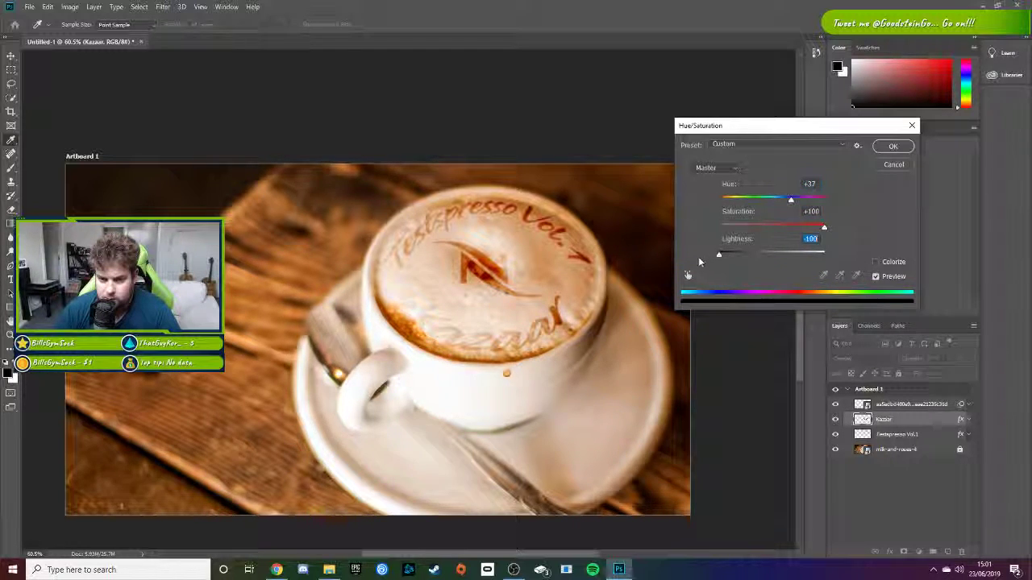
click(892, 166)
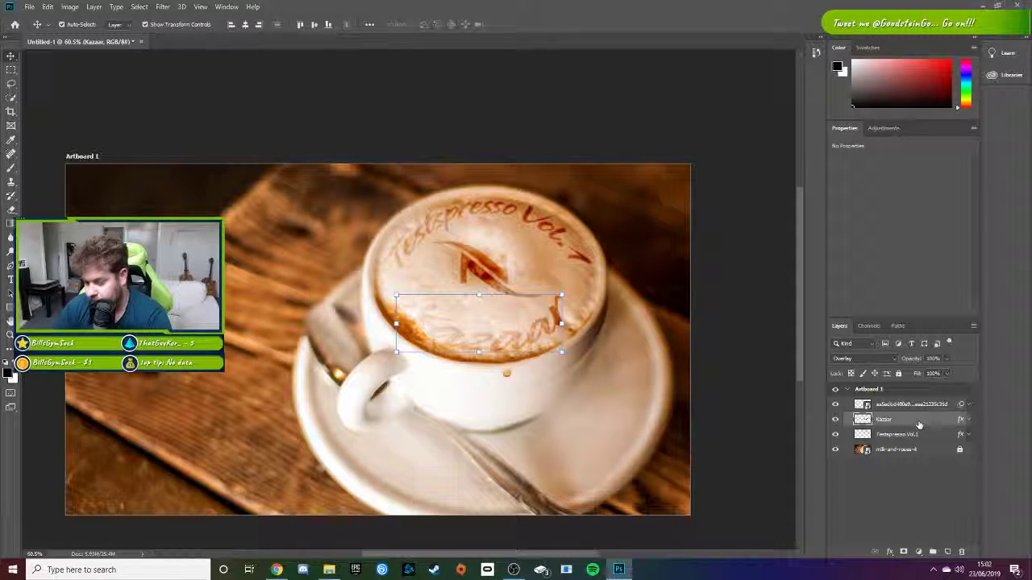
Step: Delete the Kazaar and Testspresso Vol.1 layers
key(Delete)
key(Delete)
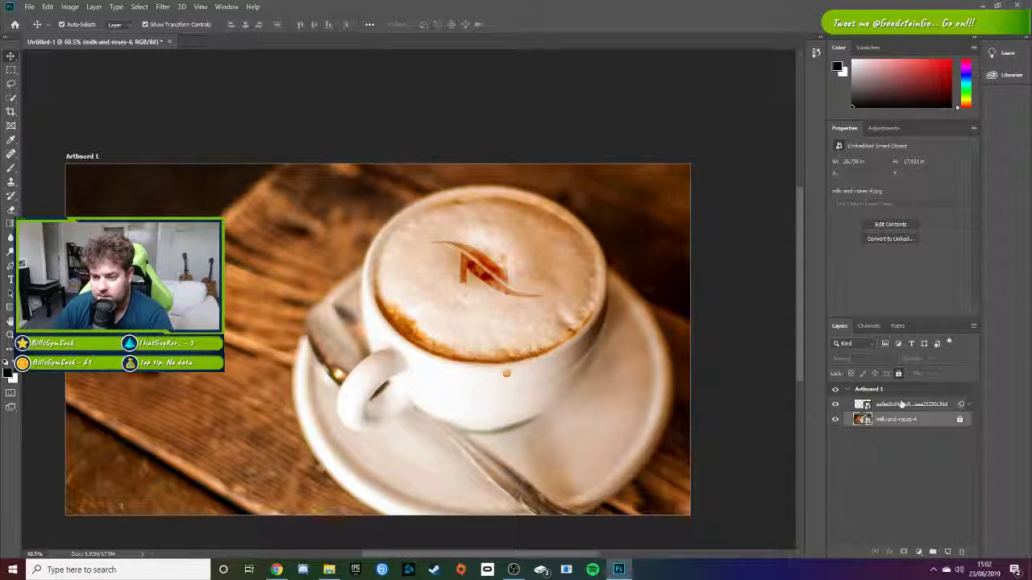
Step: Enlarge the N logo and distort its corners so it fills more of the cup's foam, and commit the transform
click(903, 406)
click(543, 296)
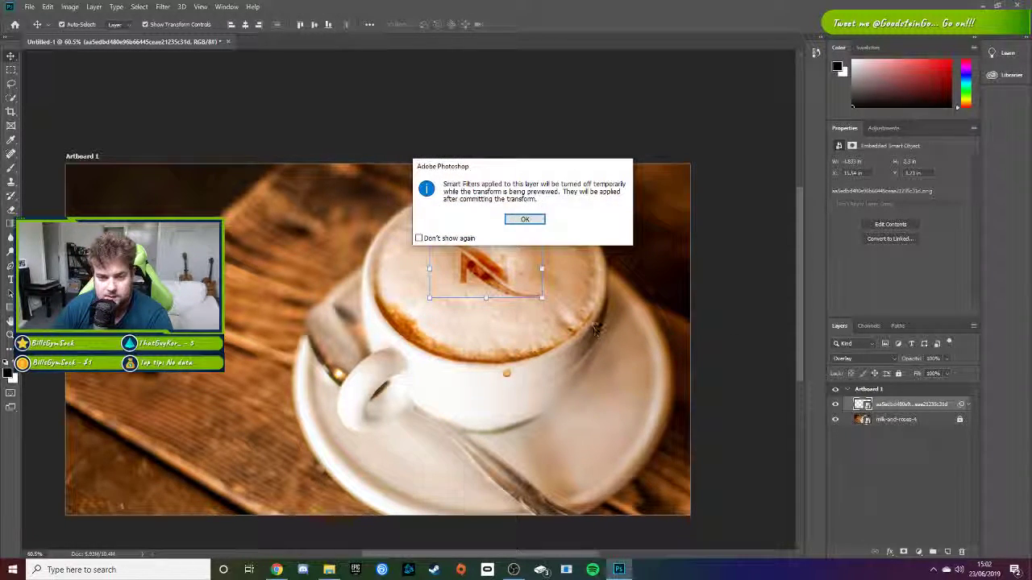
click(525, 219)
drag(542, 297, 627, 371)
drag(576, 315, 549, 283)
drag(599, 336, 559, 311)
mouse_move(532, 278)
mouse_down()
mouse_move(546, 276)
mouse_move(543, 288)
mouse_move(575, 326)
mouse_move(545, 280)
mouse_up()
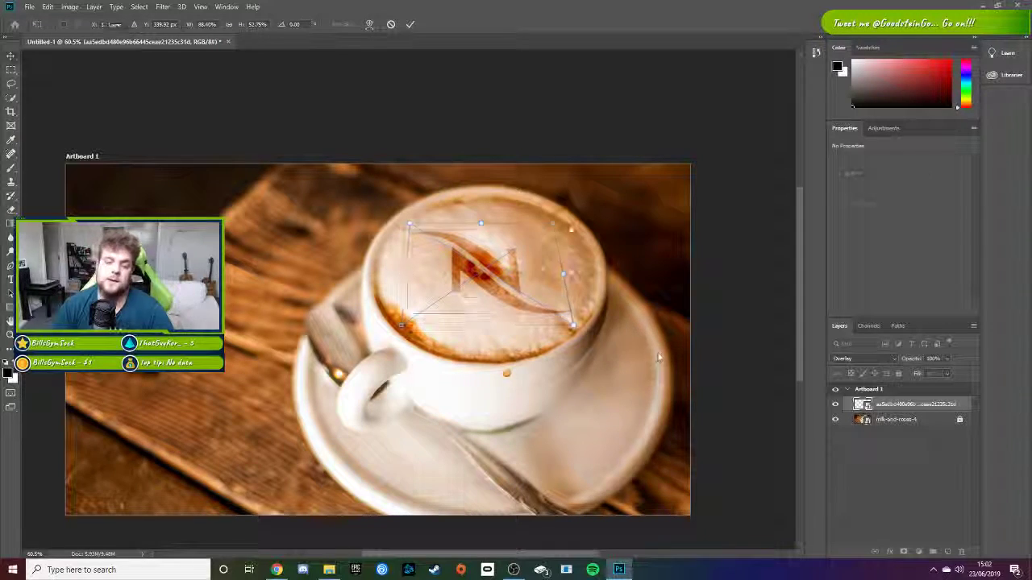
key(Return)
click(892, 447)
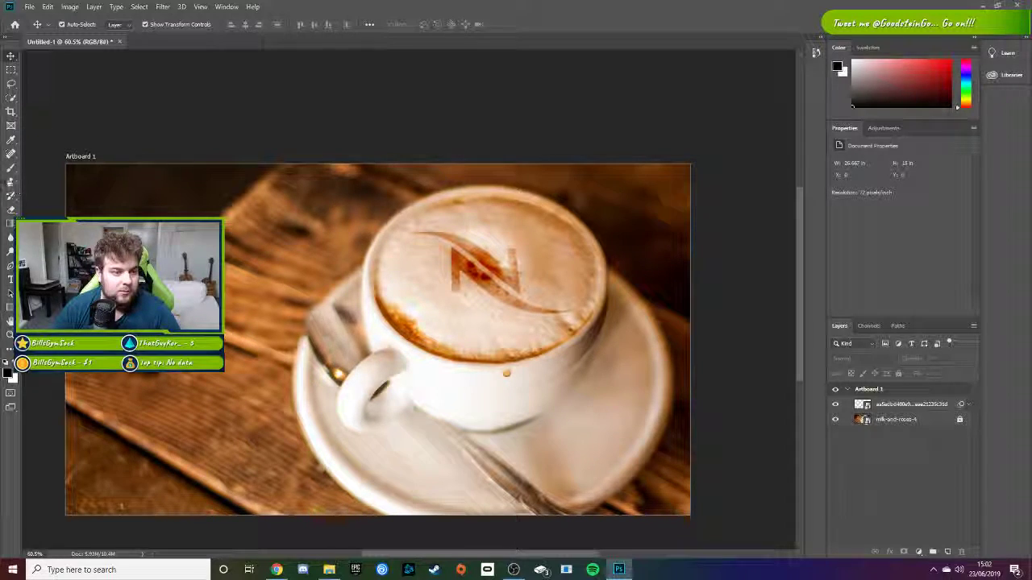
Step: Add a two-line text reading "Testspresso Vol. 1" and "Kazaar" in 72 pt Midnight Drive, coloured very dark brown 1c1208
click(10, 282)
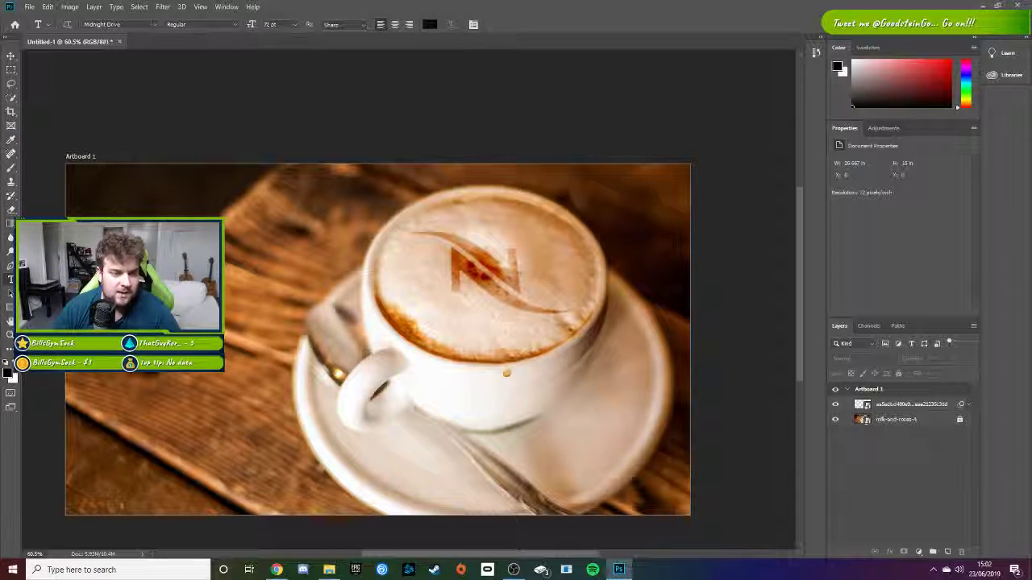
click(265, 304)
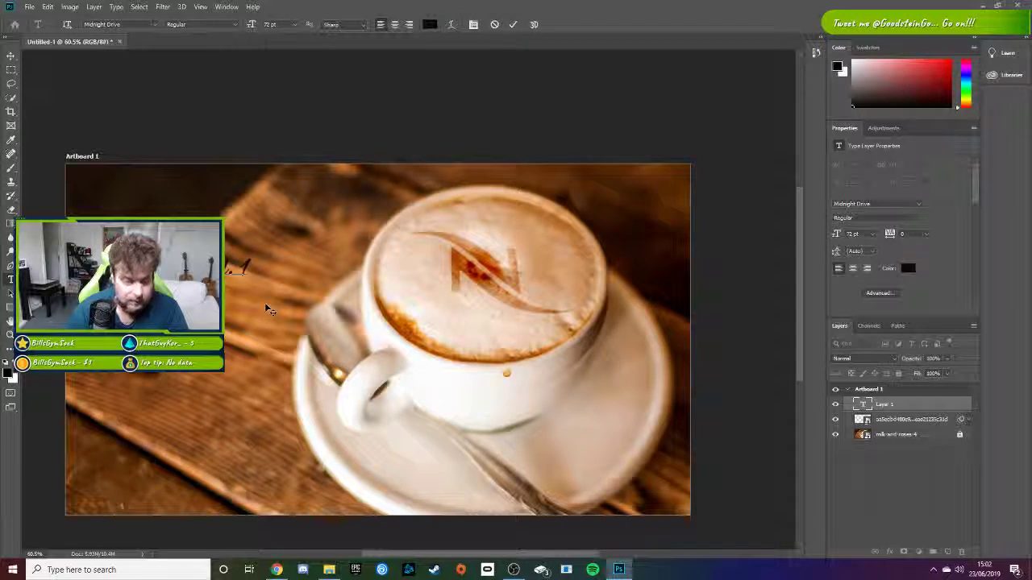
click(908, 269)
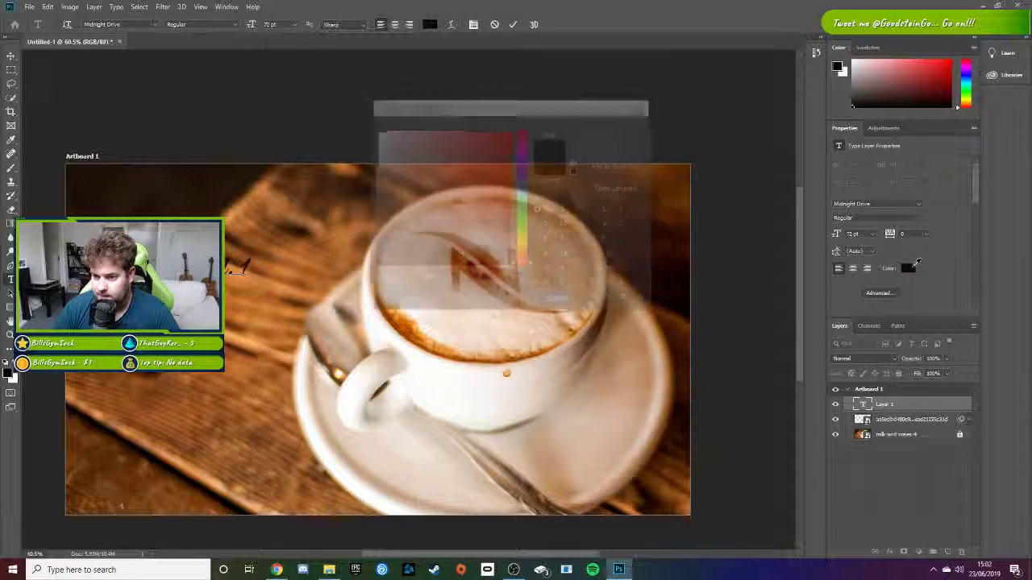
click(146, 202)
click(618, 125)
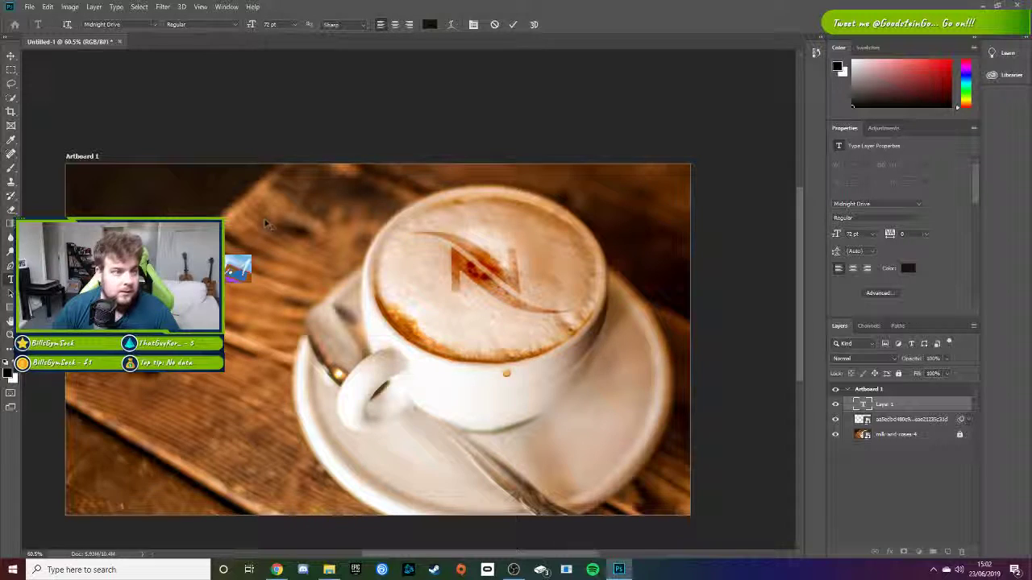
Step: Move the text to the lower-left part of the artboard and scale it up to about 141 pt
click(10, 56)
drag(200, 285, 179, 378)
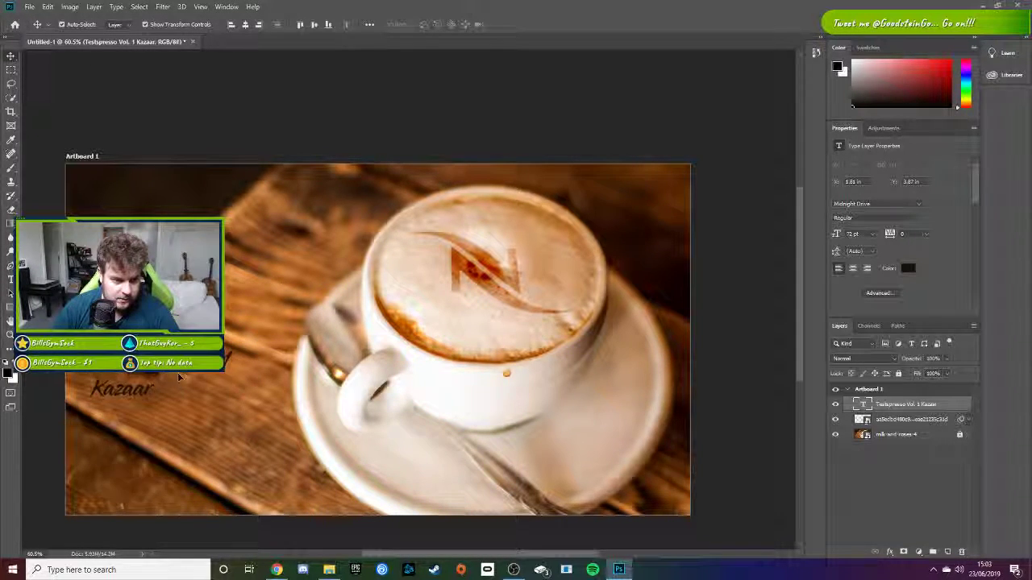
drag(219, 453, 328, 333)
mouse_move(251, 409)
mouse_down()
mouse_move(276, 387)
mouse_move(262, 407)
mouse_move(268, 318)
mouse_move(276, 348)
mouse_move(250, 391)
mouse_move(264, 405)
mouse_up()
Step: Add Bevel & Emboss and Drop Shadow effects to the Testspresso Vol. 1 Kazaar text layer
double_click(932, 406)
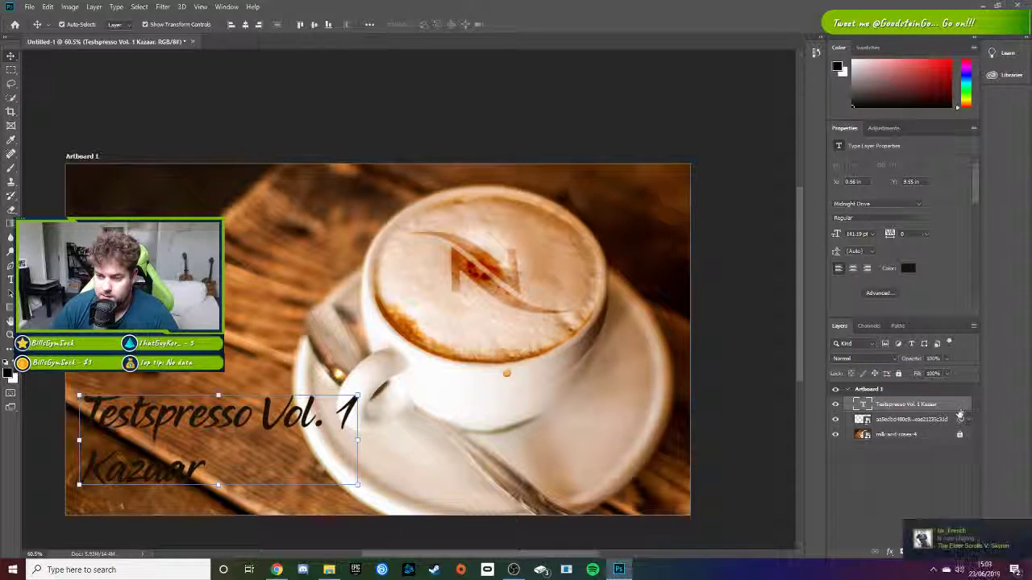
double_click(961, 411)
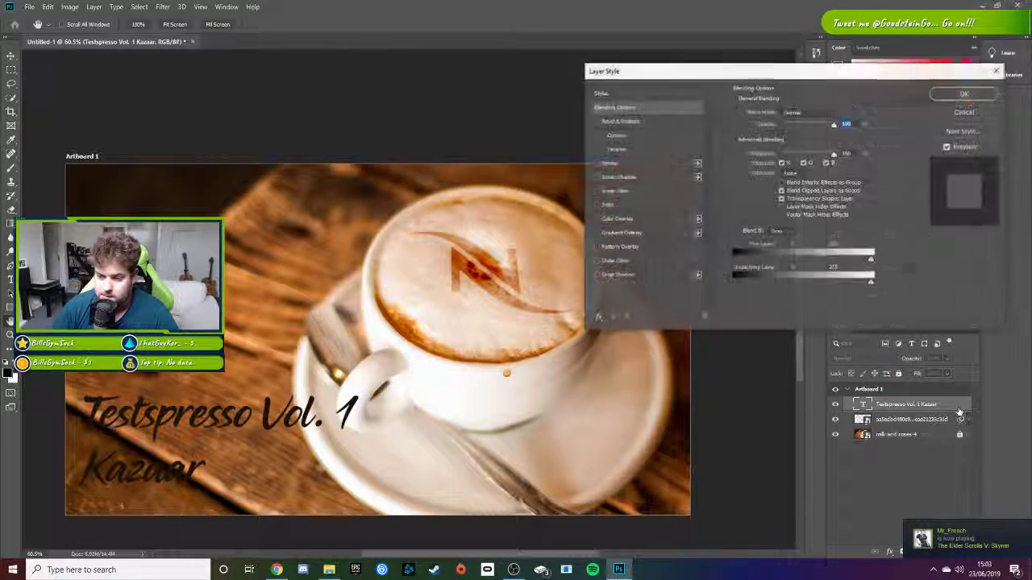
click(596, 121)
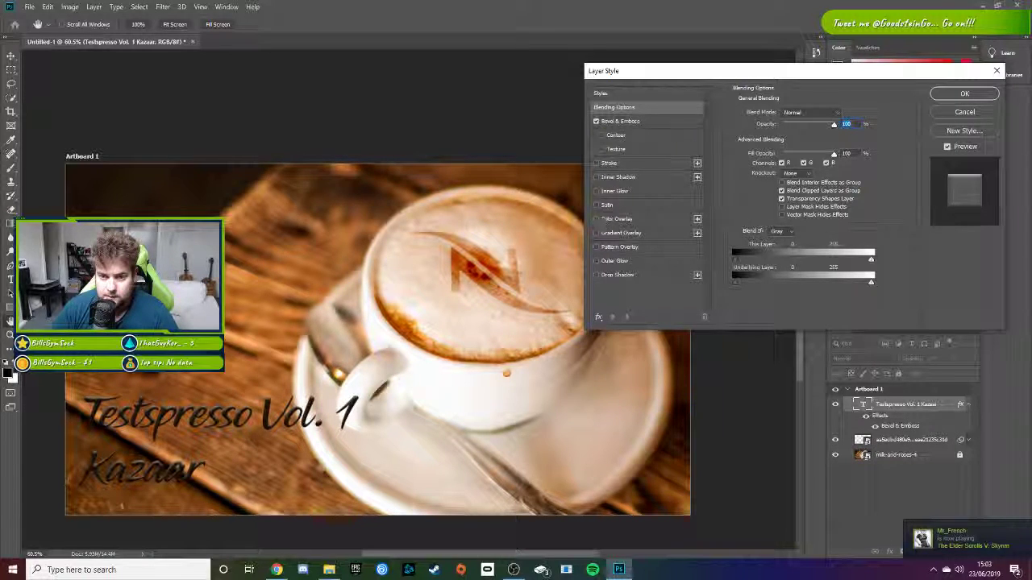
click(596, 275)
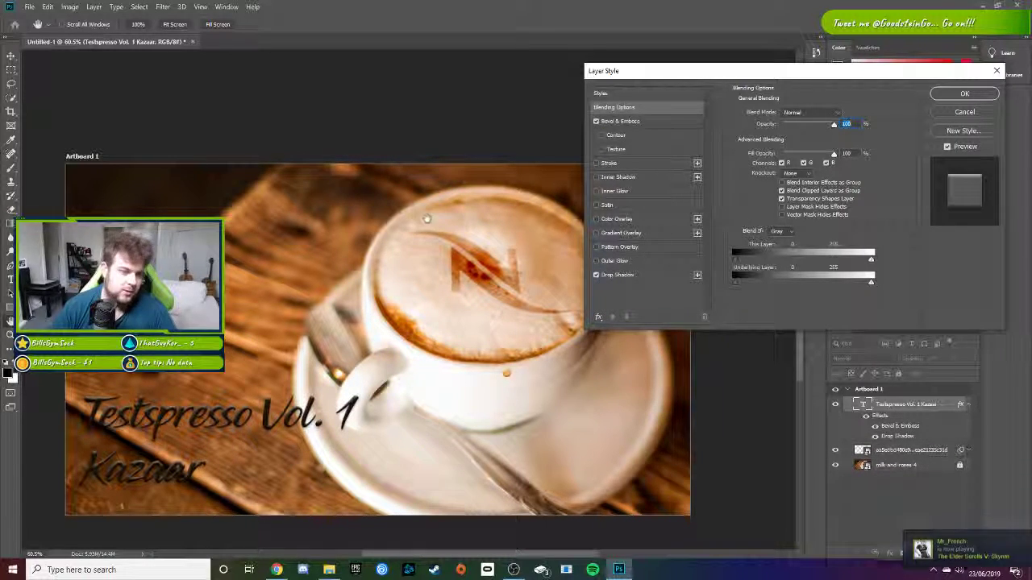
click(964, 94)
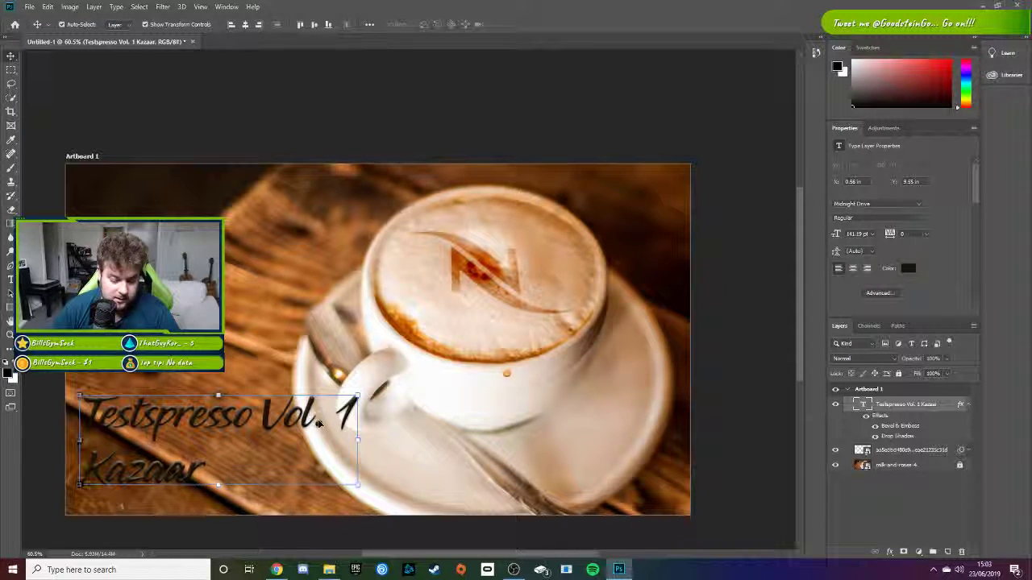
Step: Recolour the whole Testspresso Vol. 1 Kazaar text to brown 3e2c1a
key(ctrl+a)
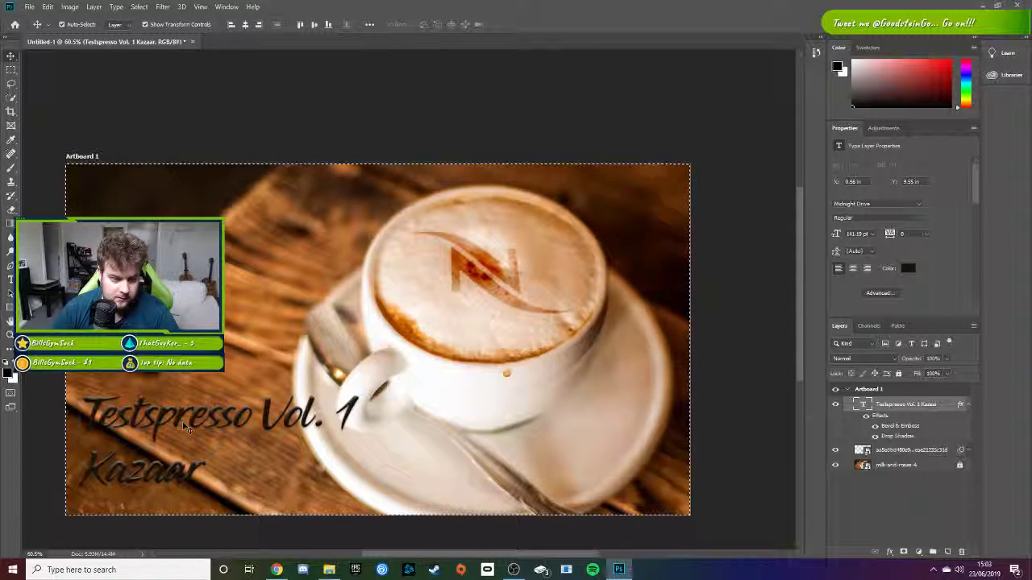
click(532, 109)
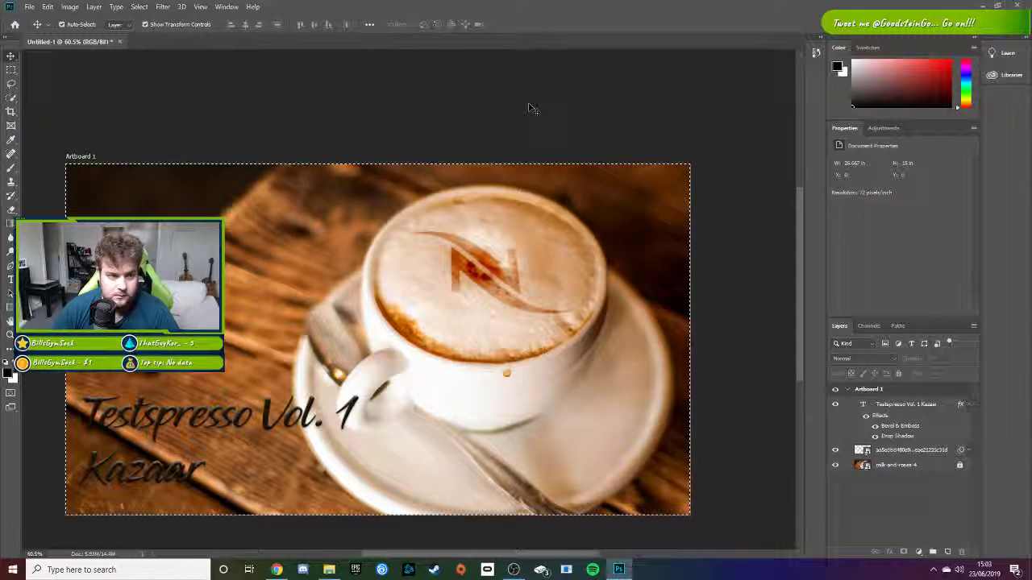
double_click(923, 404)
click(869, 415)
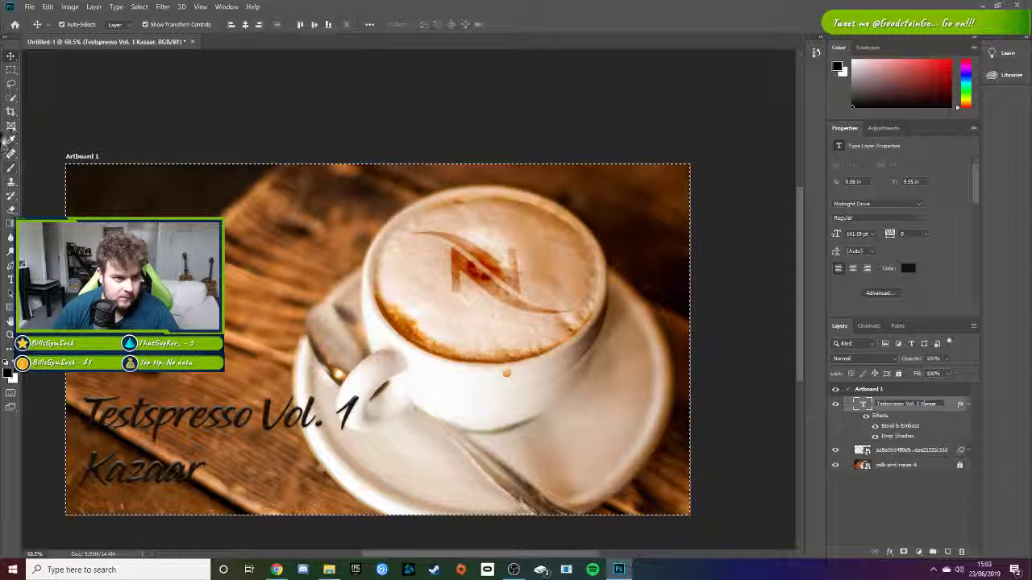
click(10, 280)
click(304, 407)
key(ctrl+a)
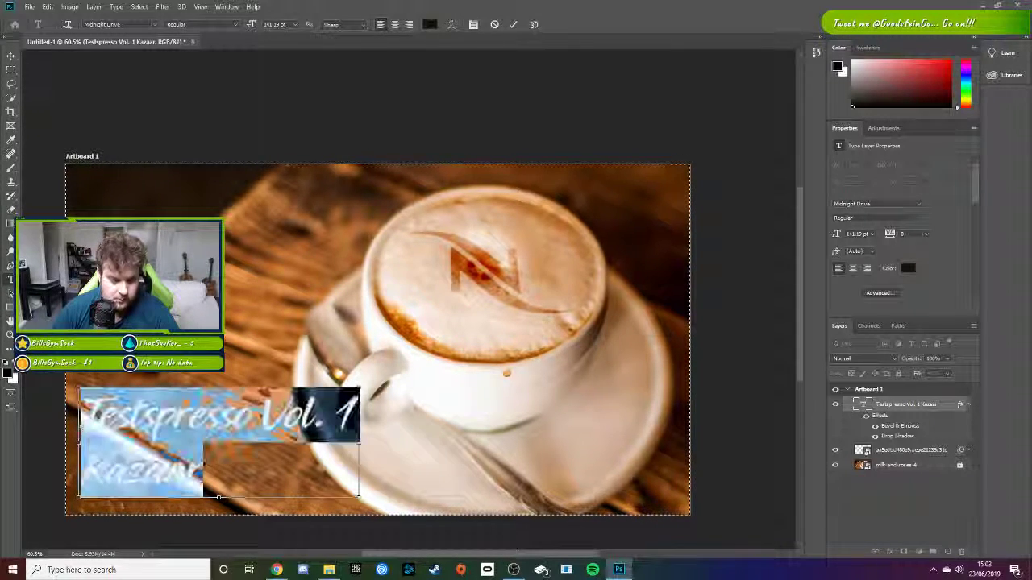
click(909, 268)
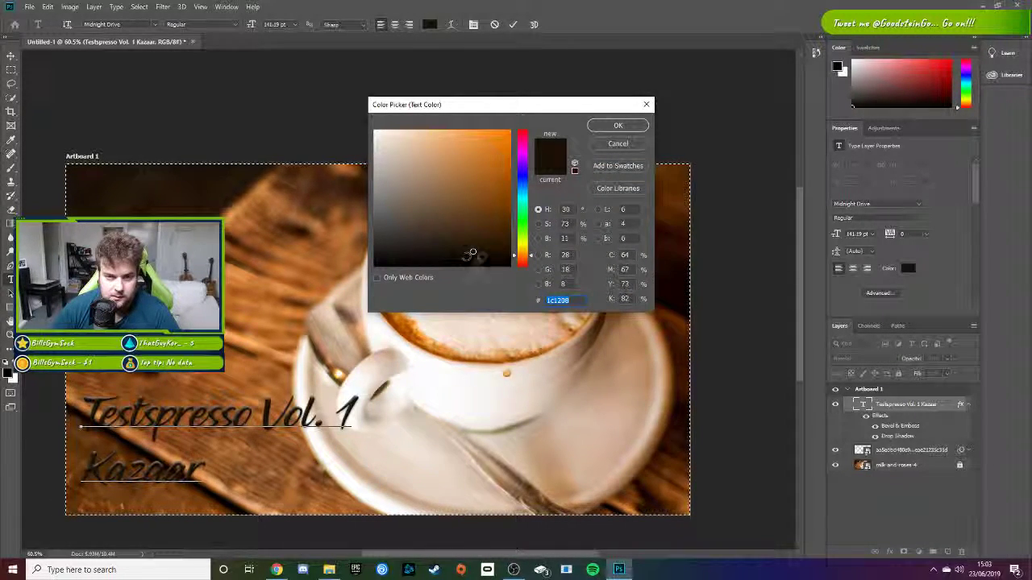
drag(476, 254, 493, 228)
drag(405, 223, 454, 233)
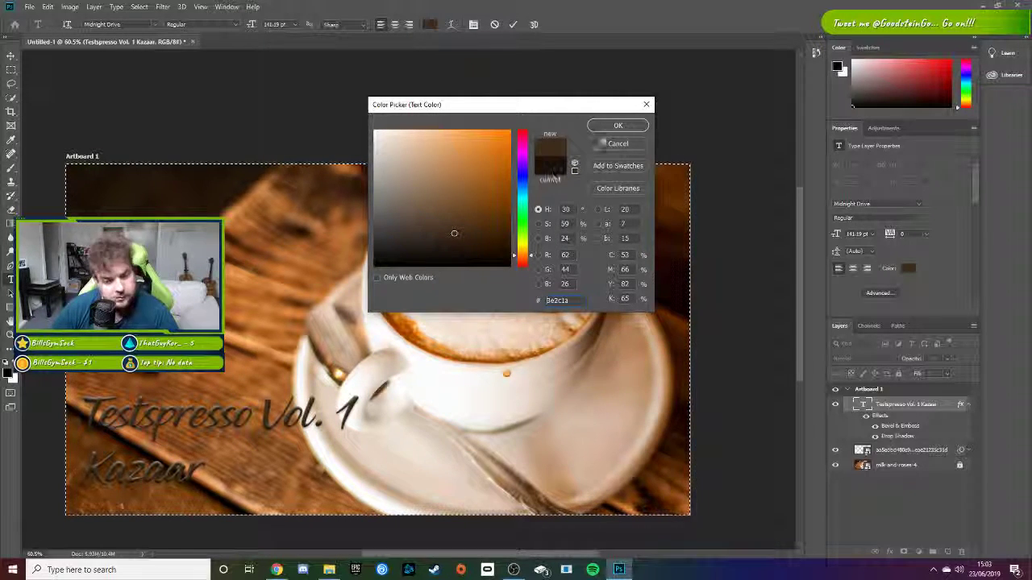
click(620, 125)
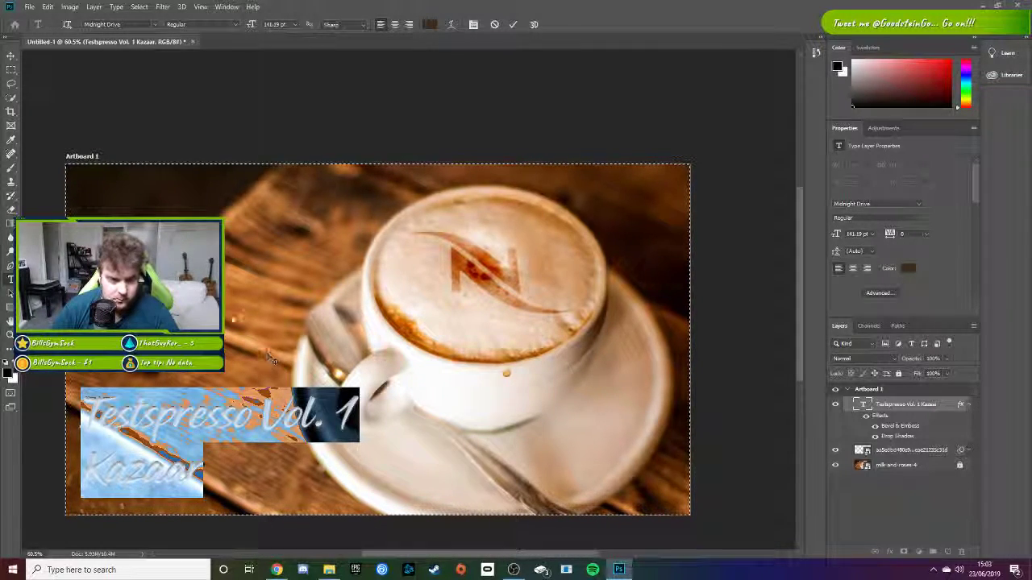
click(876, 488)
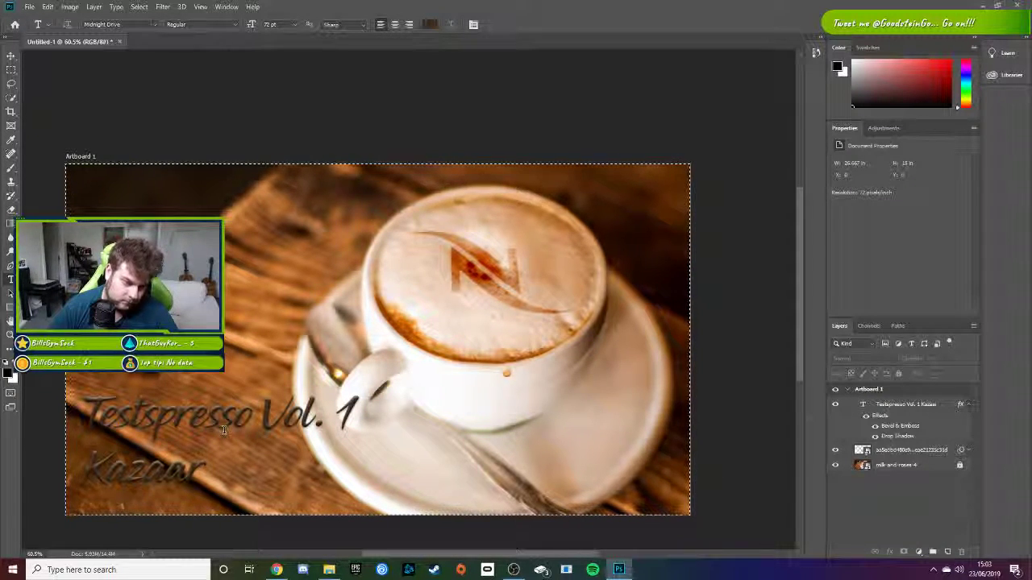
Step: Try the Stroke, Inner Shadow and Inner Glow effects on the text layer and turn them off again
double_click(945, 412)
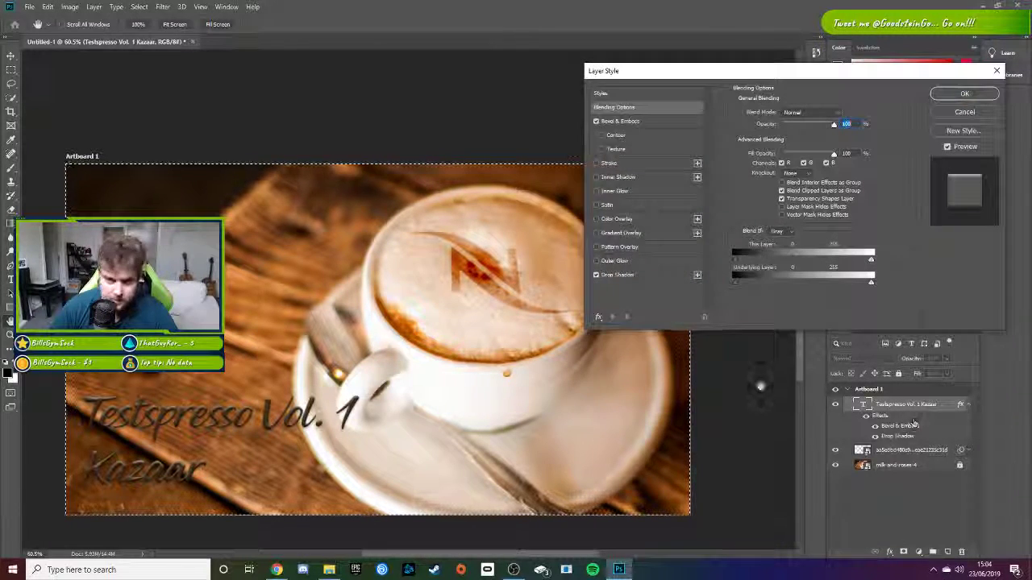
click(604, 165)
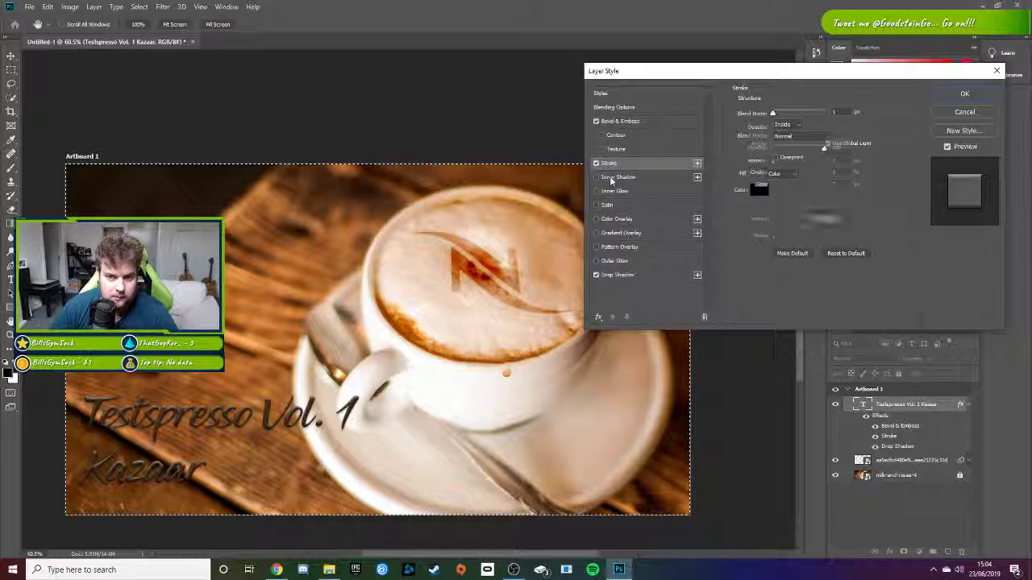
click(611, 180)
click(597, 164)
click(597, 177)
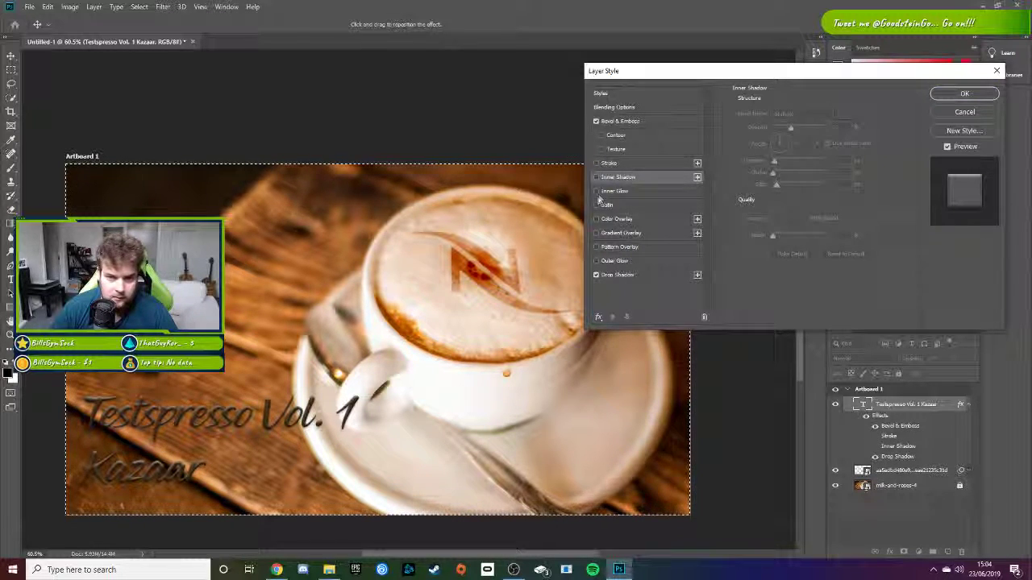
click(596, 191)
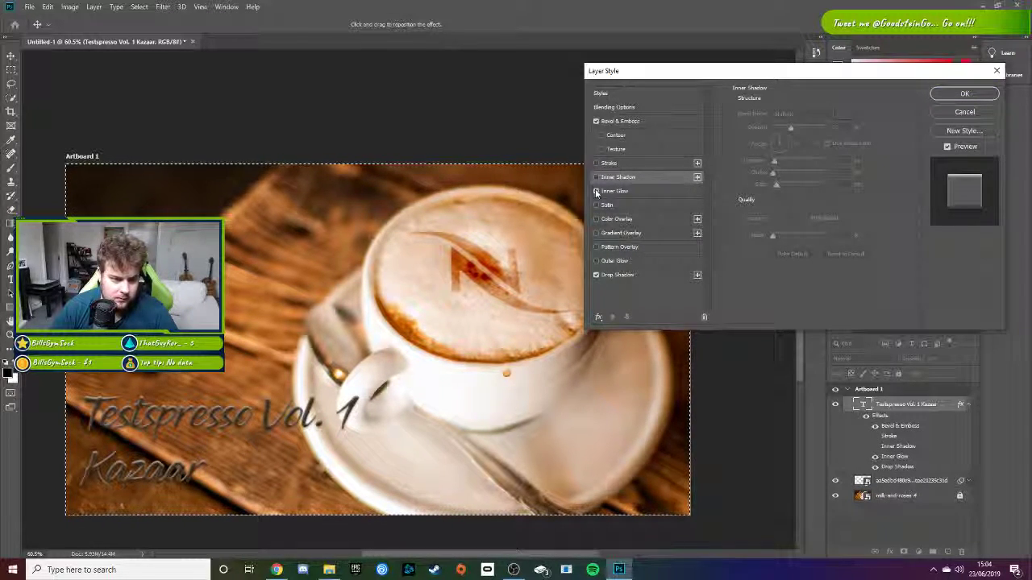
click(597, 191)
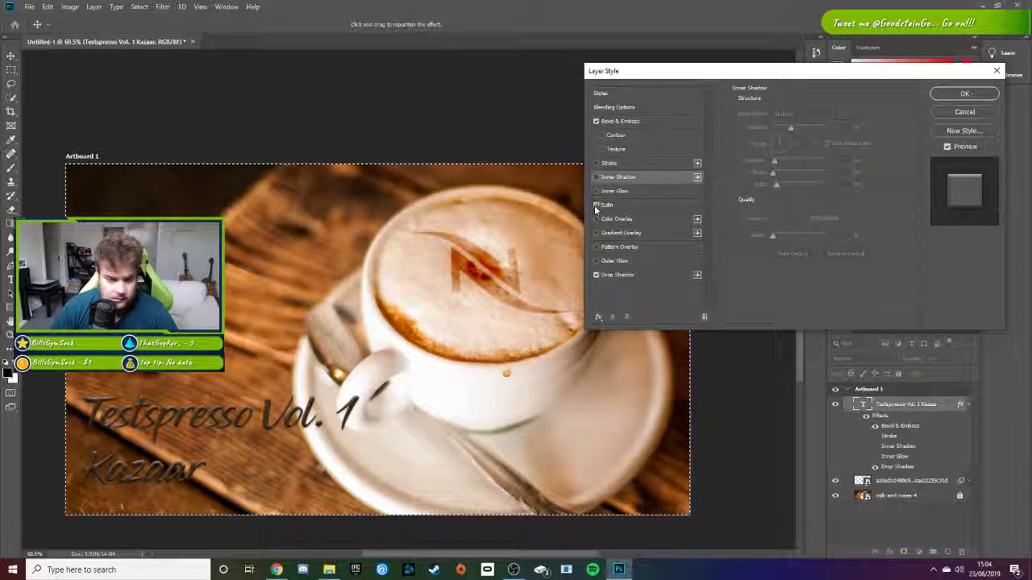
Step: Try the Satin, Color Overlay and Gradient Overlay effects on the text layer and turn them off again
click(596, 205)
click(597, 205)
click(597, 205)
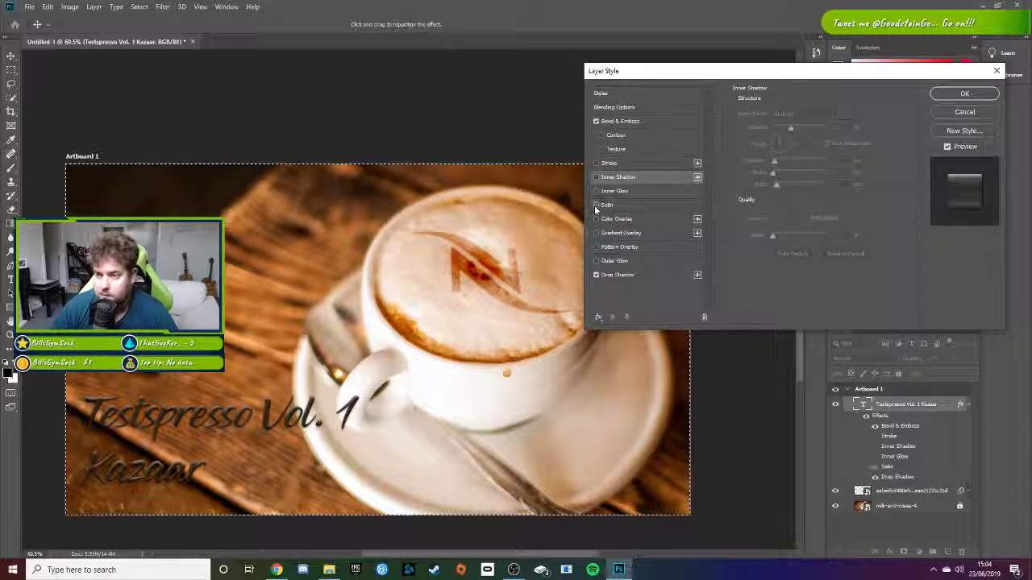
click(597, 205)
click(597, 218)
click(597, 219)
click(597, 233)
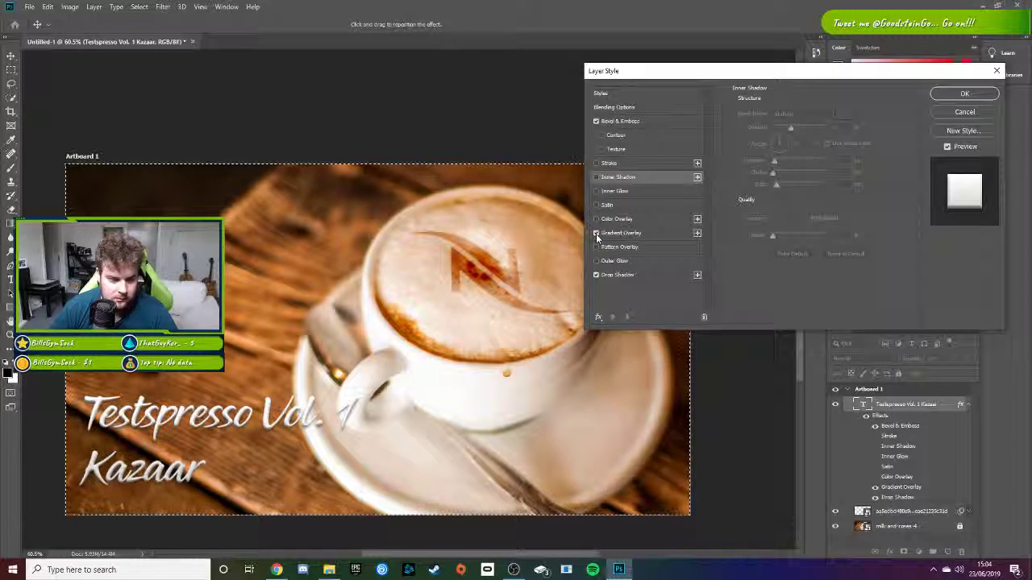
click(597, 233)
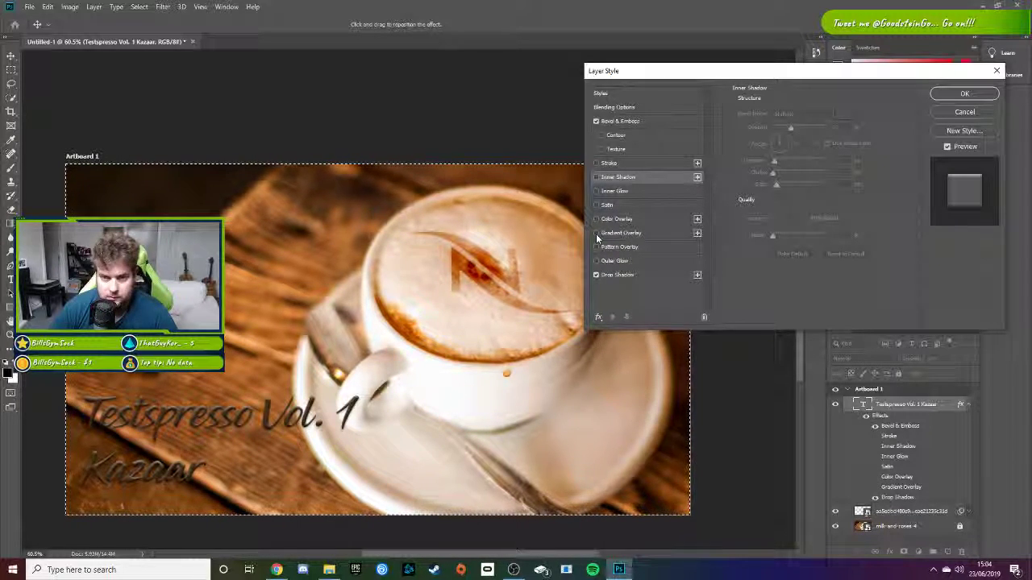
Step: Enable Contour within the text layer's Bevel & Emboss effect, set its range to about 57%, and apply the layer style
click(601, 137)
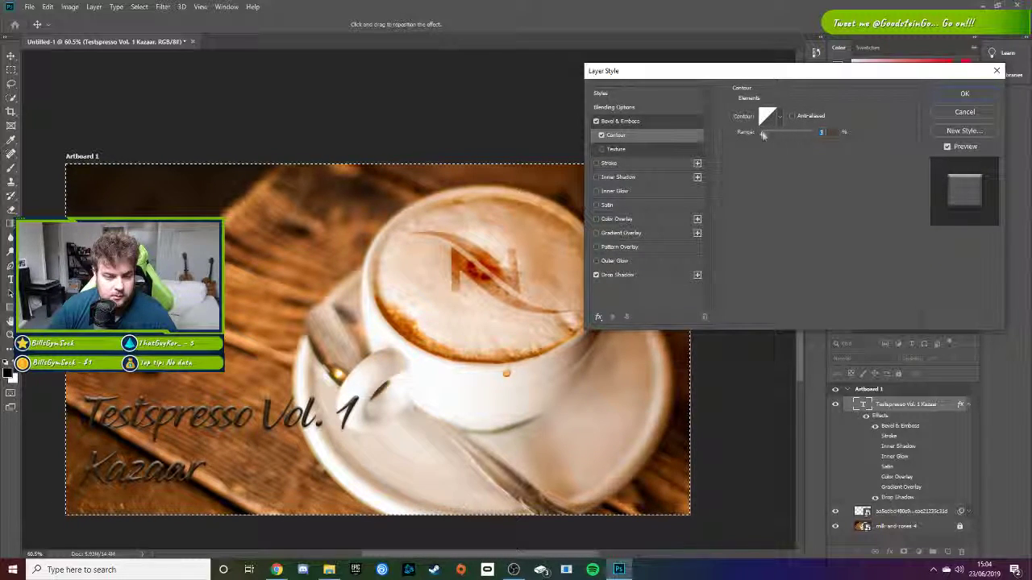
drag(765, 131, 790, 133)
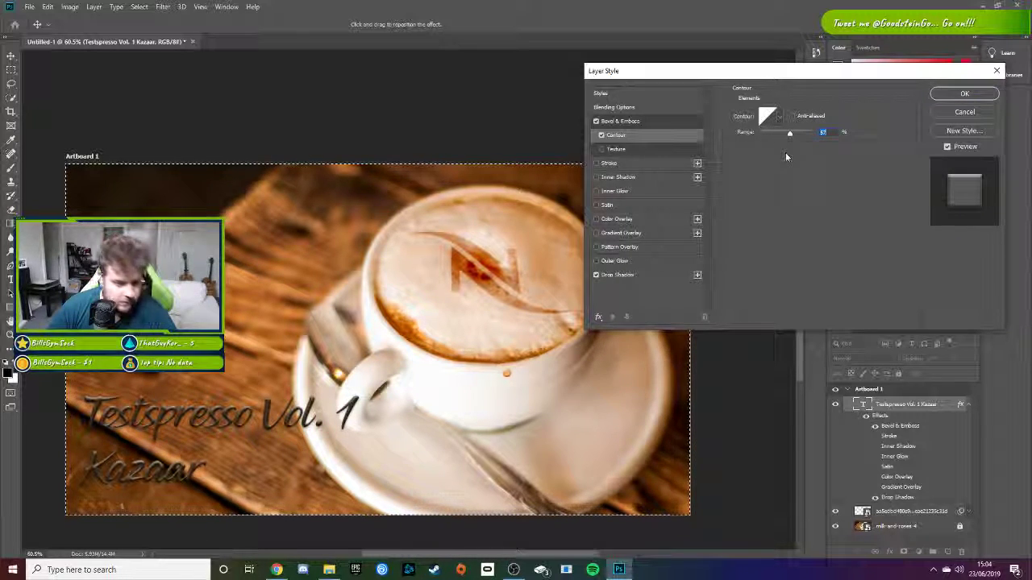
click(965, 93)
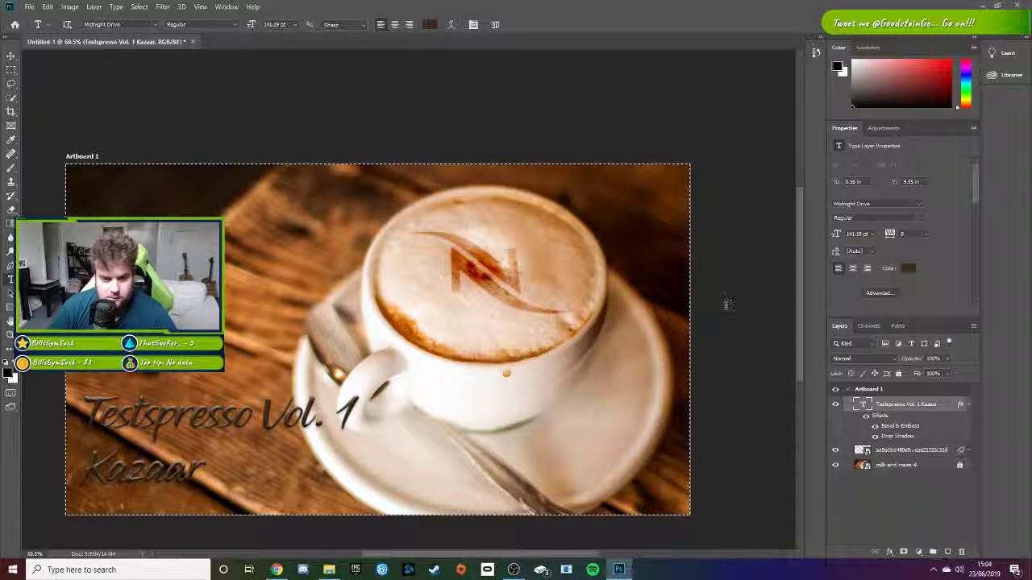
Step: Recolour the whole Testspresso Vol. 1 Kazaar text to light orange f0a963
click(909, 269)
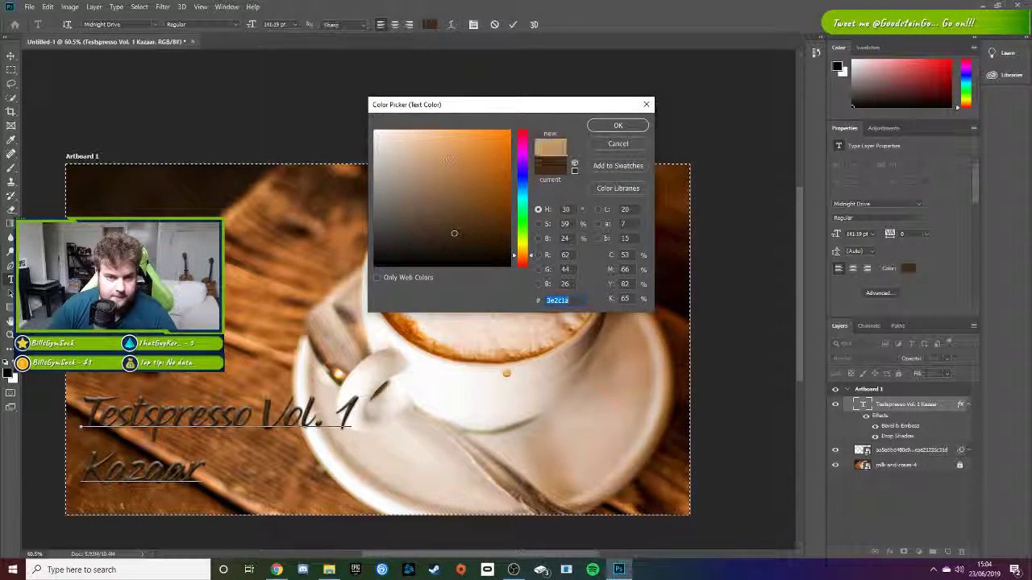
drag(418, 145, 450, 142)
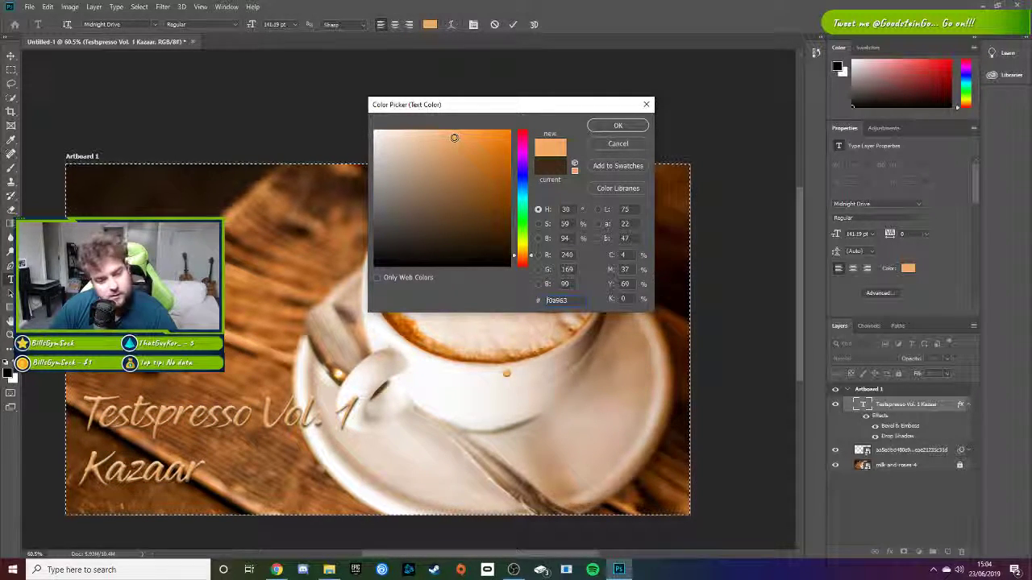
key(Return)
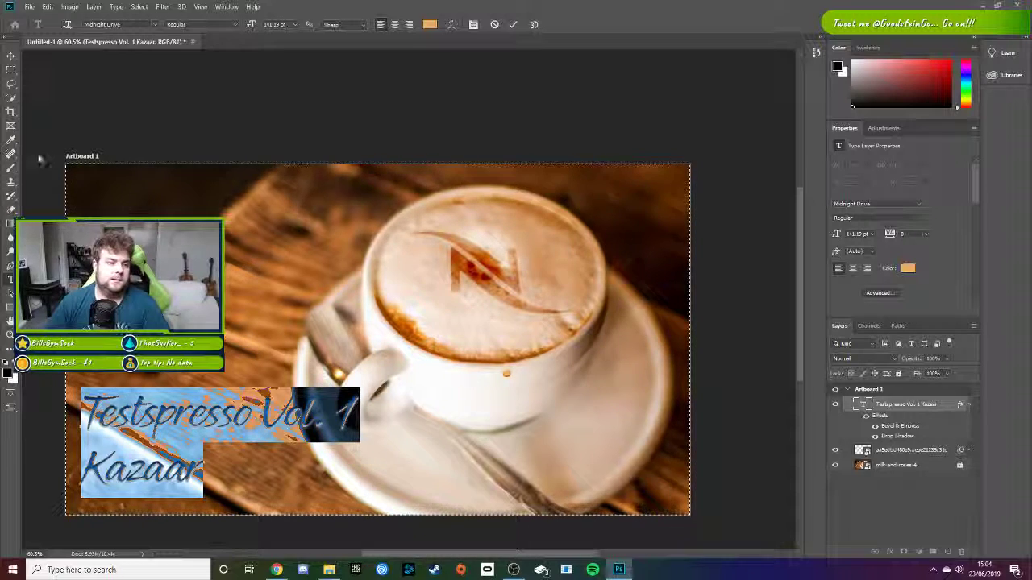
Step: Move the Testspresso Vol. 1 Kazaar text to the upper-left corner of the artboard and deselect it
click(10, 56)
drag(216, 413, 216, 194)
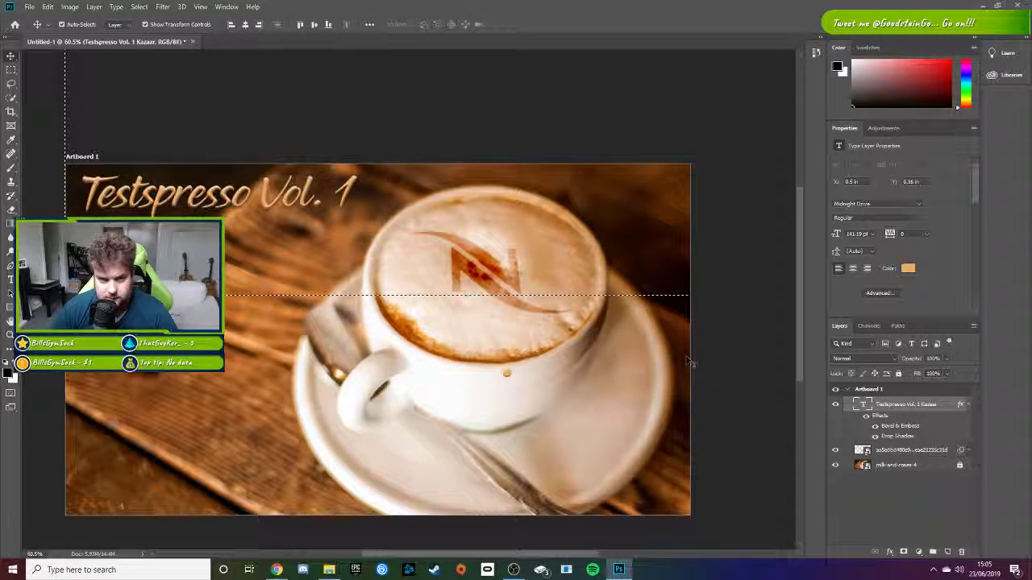
click(713, 364)
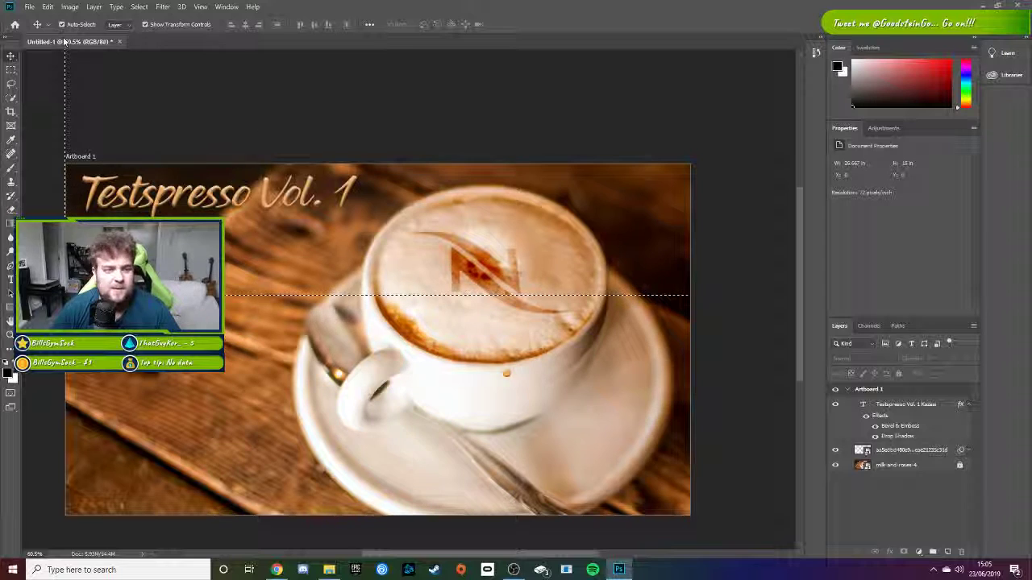
Step: Save the document in the Documents folder as Coffee Thumb.psd with Maximize Compatibility enabled
key(ctrl+s)
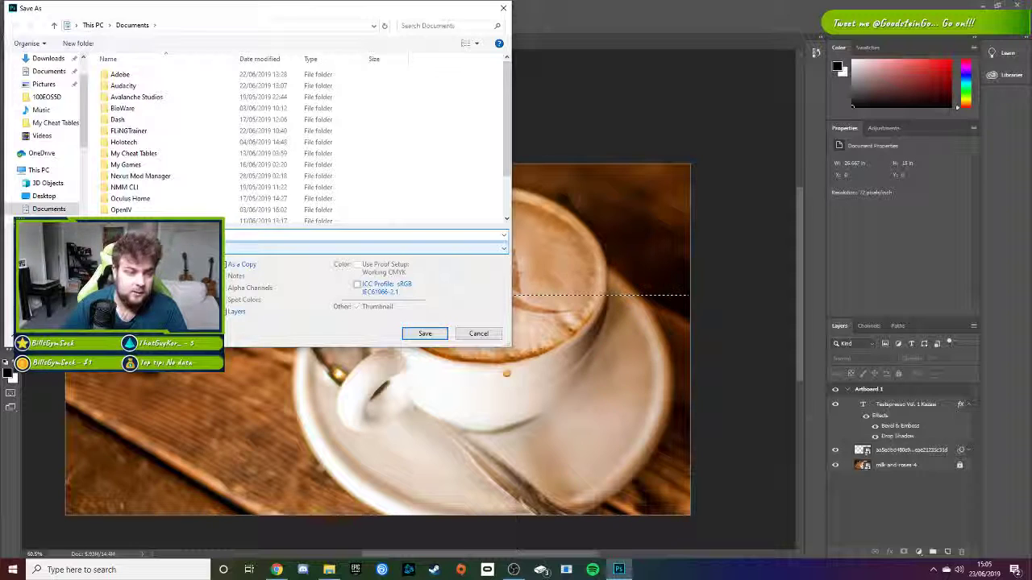
key(Return)
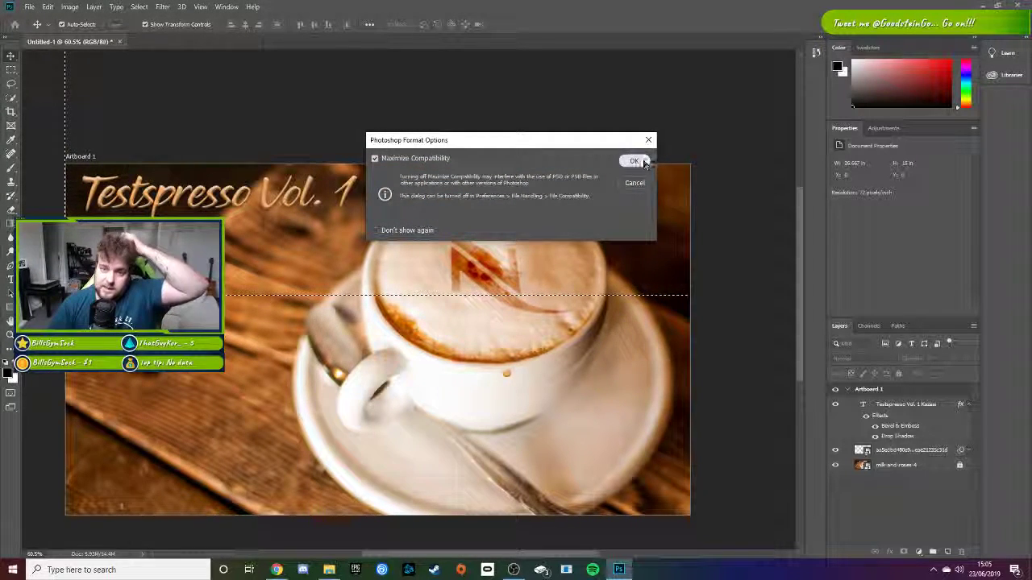
click(643, 163)
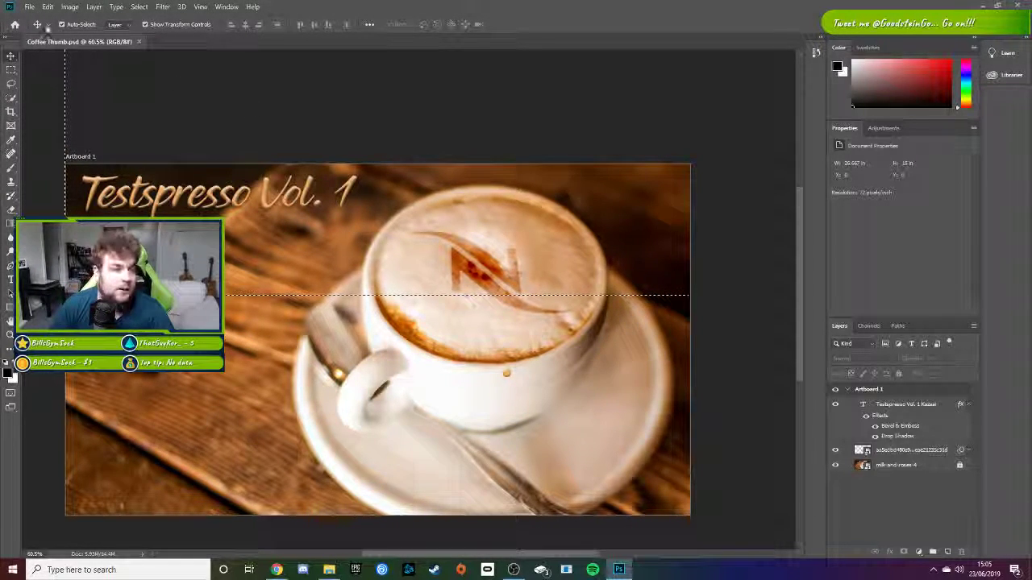
Step: Set up saving another version of the thumbnail in JPEG format under the file name Kazaar
click(29, 7)
click(102, 127)
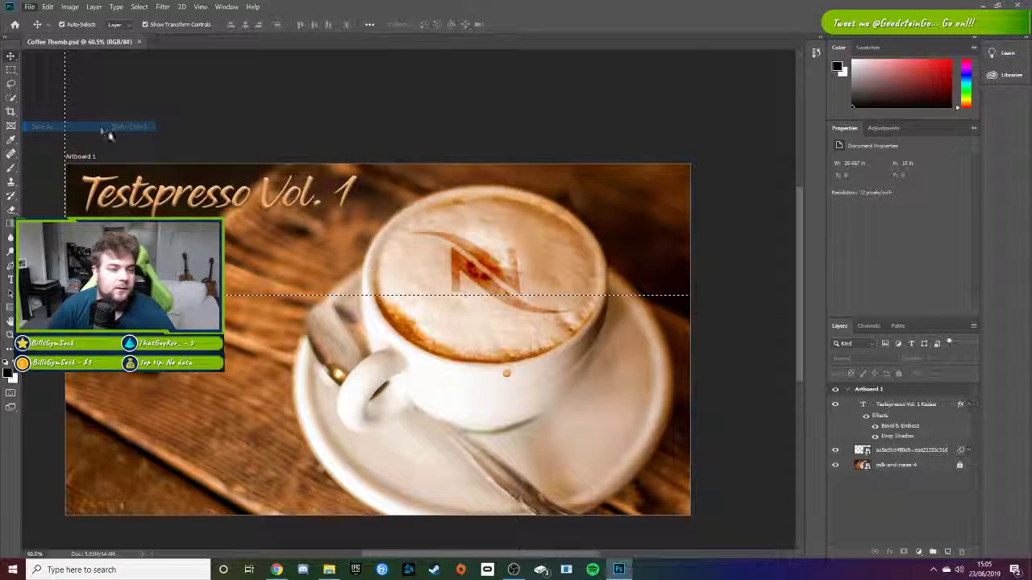
click(194, 248)
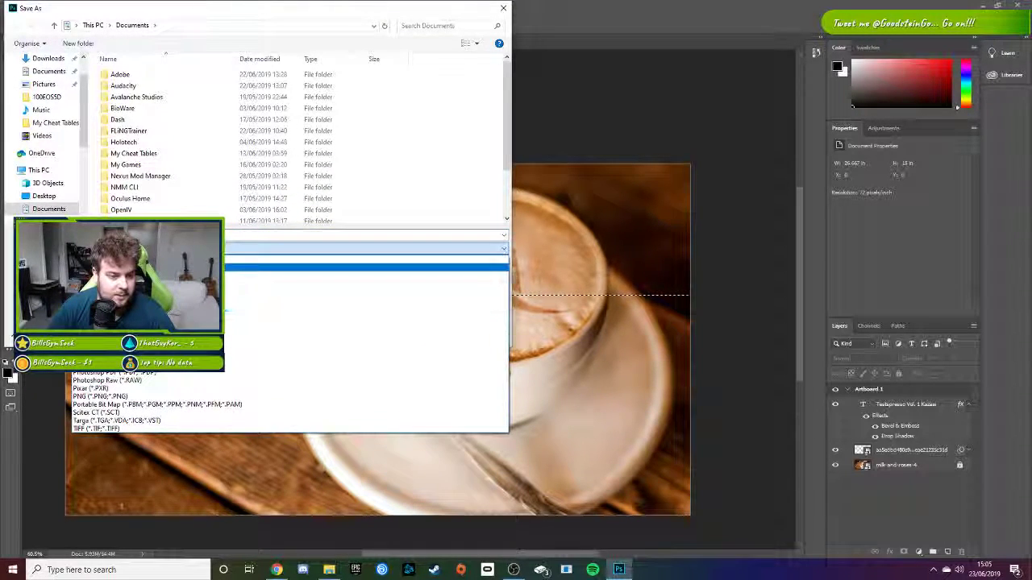
click(178, 332)
click(177, 235)
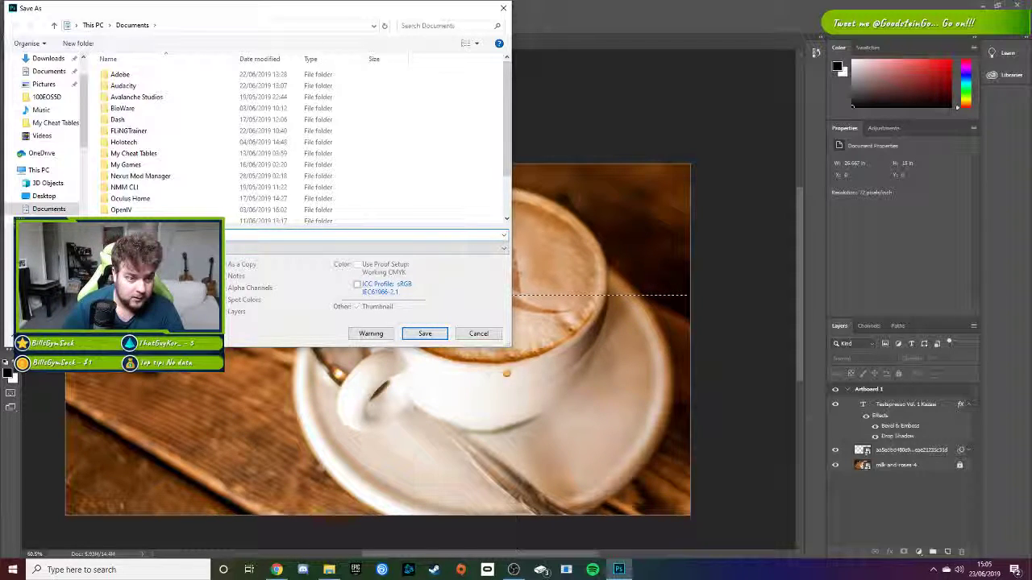
Step: Create a Coffee Thumbs folder inside Pictures and save the JPEG there at quality 8 with the Baseline ("Standard") format
click(44, 84)
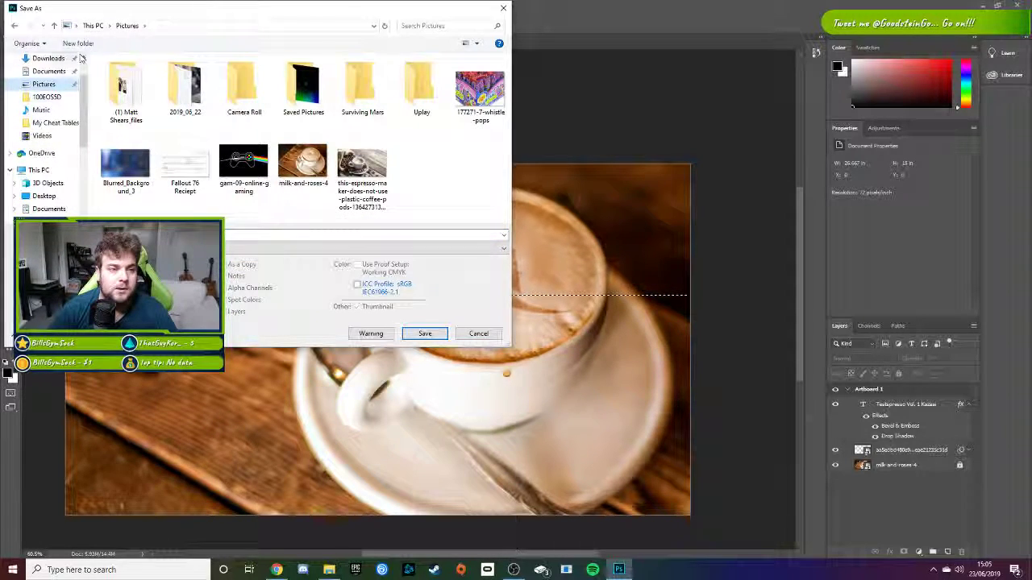
key(ctrl+shift+n)
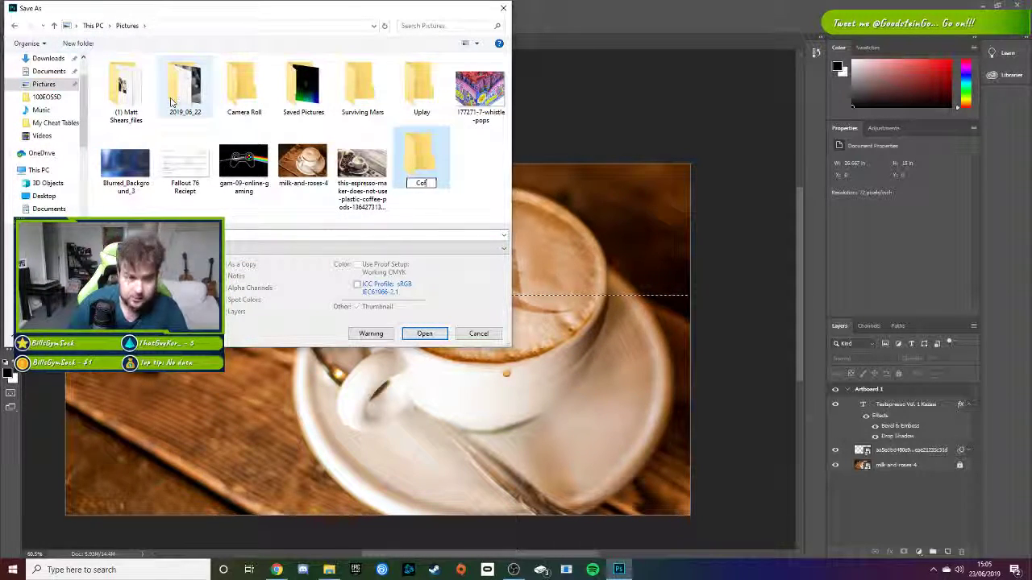
text(Coffee Thumbs)
key(Return)
key(Return)
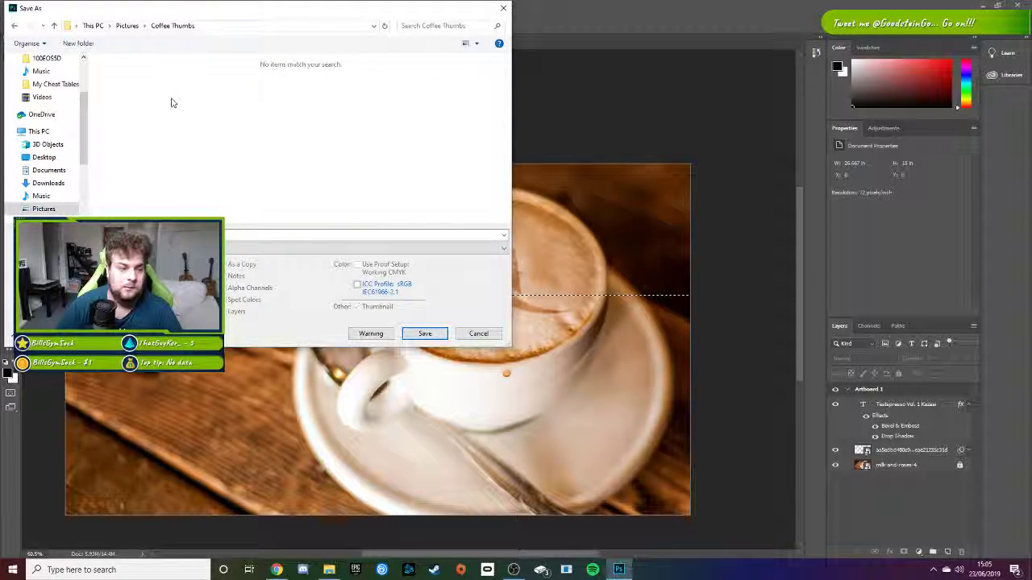
click(424, 334)
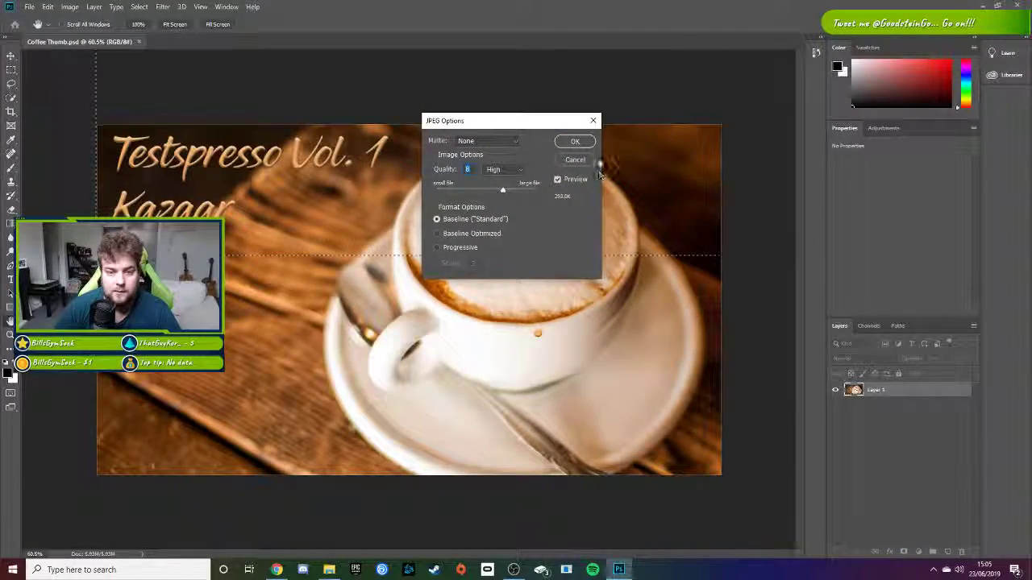
key(Return)
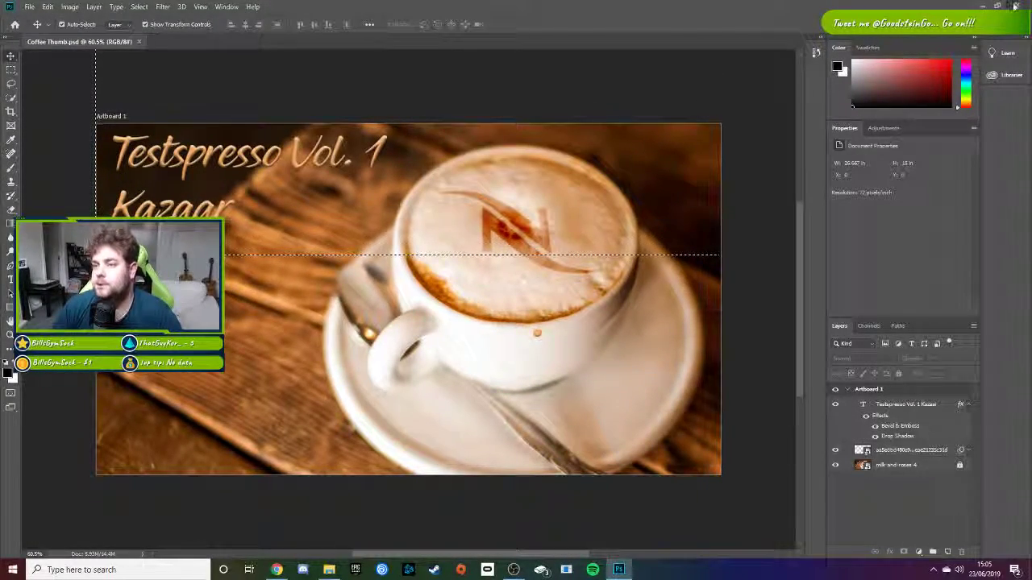
Step: Quit Photoshop, view the exported Kazaar image from the Coffee Thumbs folder in File Explorer, and close both windows
key(ctrl+q)
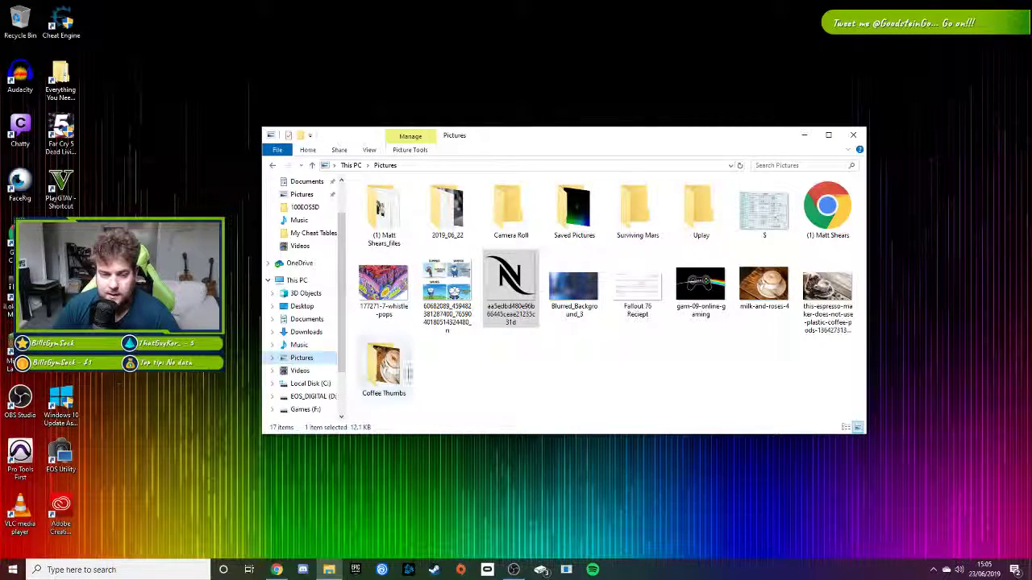
double_click(409, 372)
double_click(391, 239)
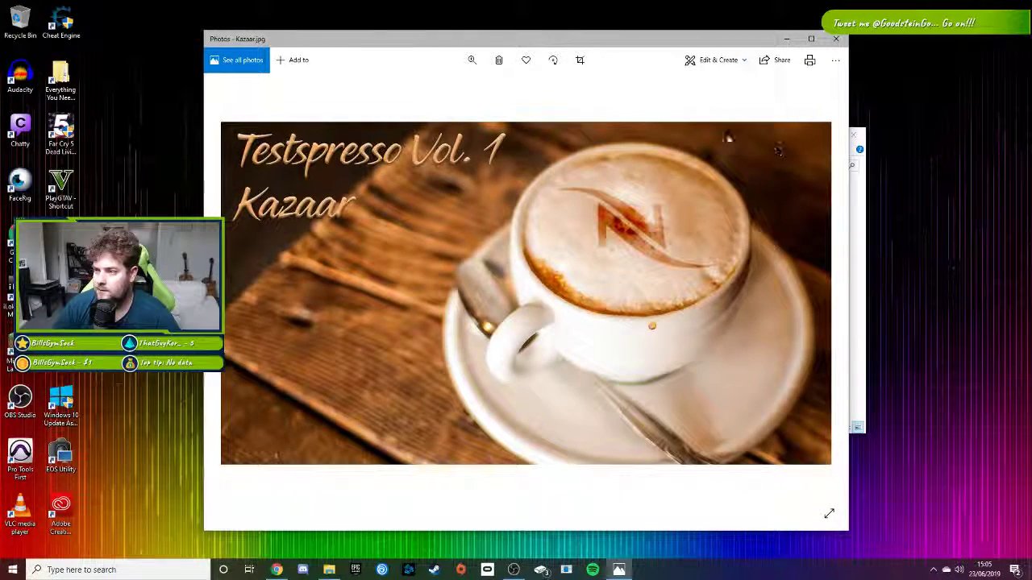
click(837, 40)
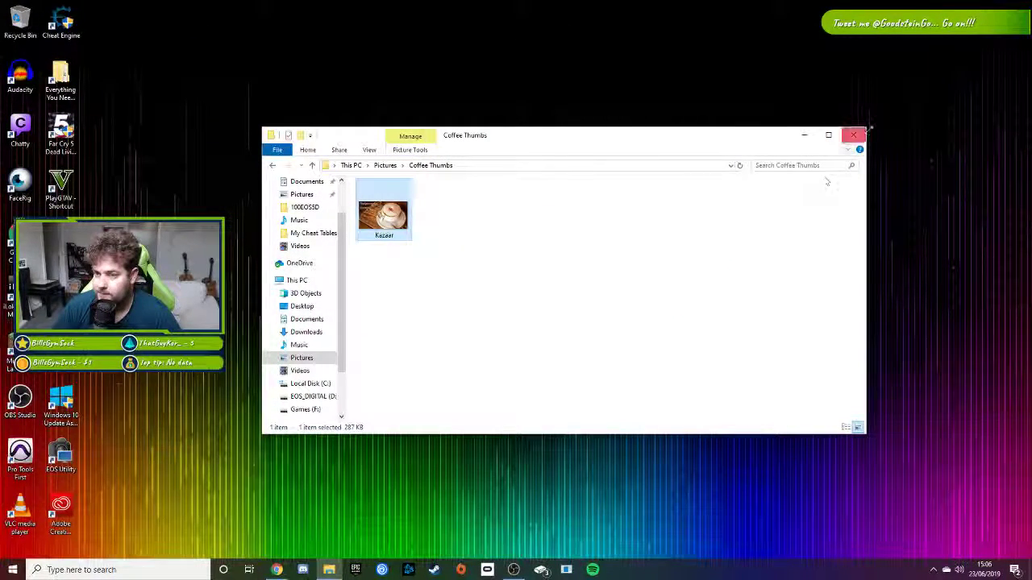
click(857, 136)
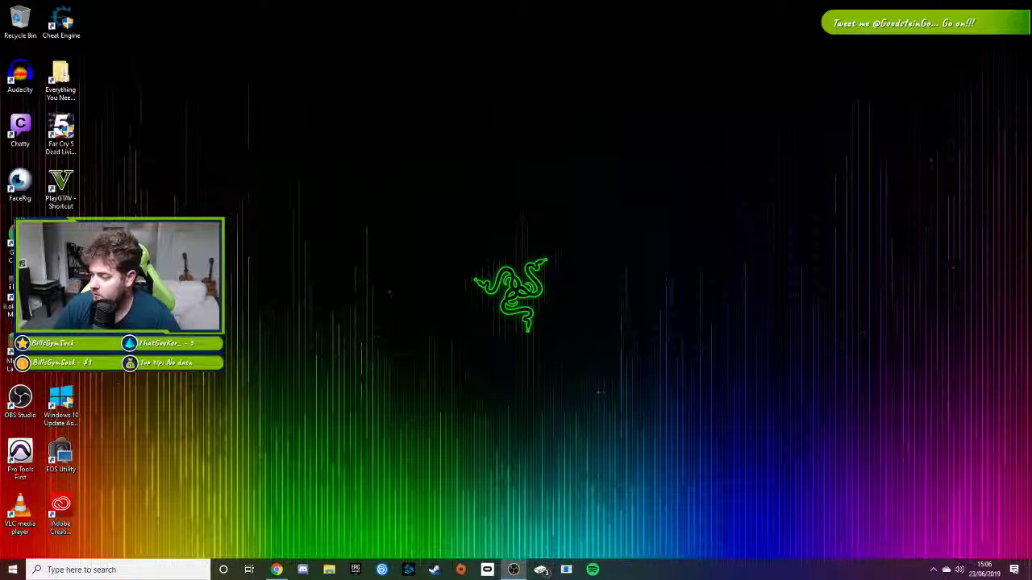